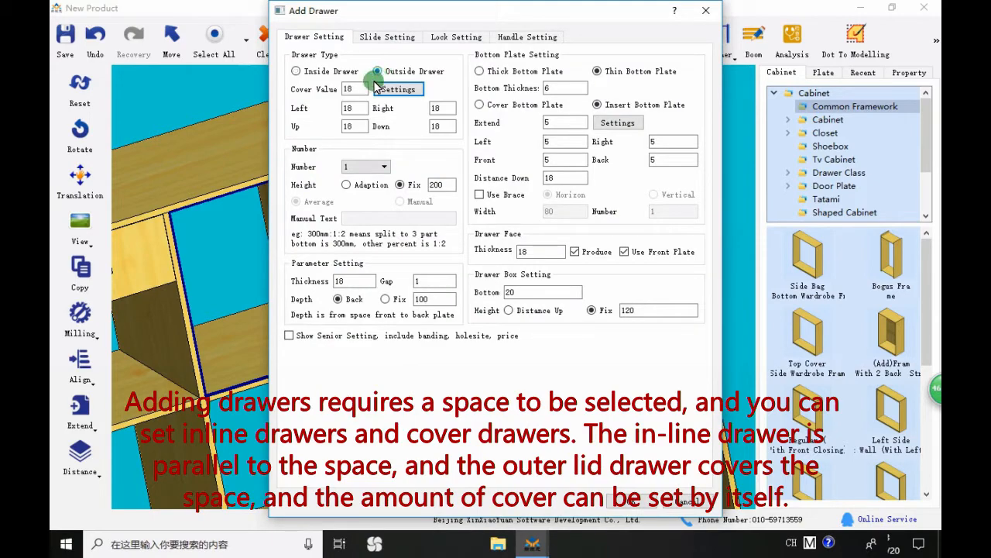
Add an outside drawer with cover value 18 and fixed height 200 to the selected top-row space.
click(629, 501)
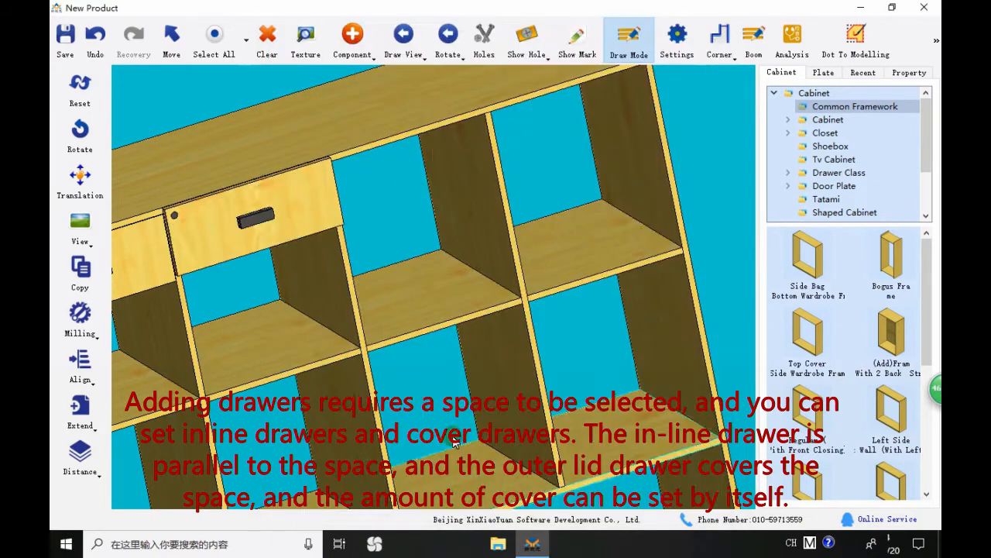
middle_drag(245, 290, 470, 305)
scroll(212, 233, up, 3)
scroll(464, 298, down, 3)
middle_drag(457, 270, 310, 312)
Delete the drawers from the cabinet's top row so all its spaces are empty.
click(310, 314)
key(Delete)
key(Return)
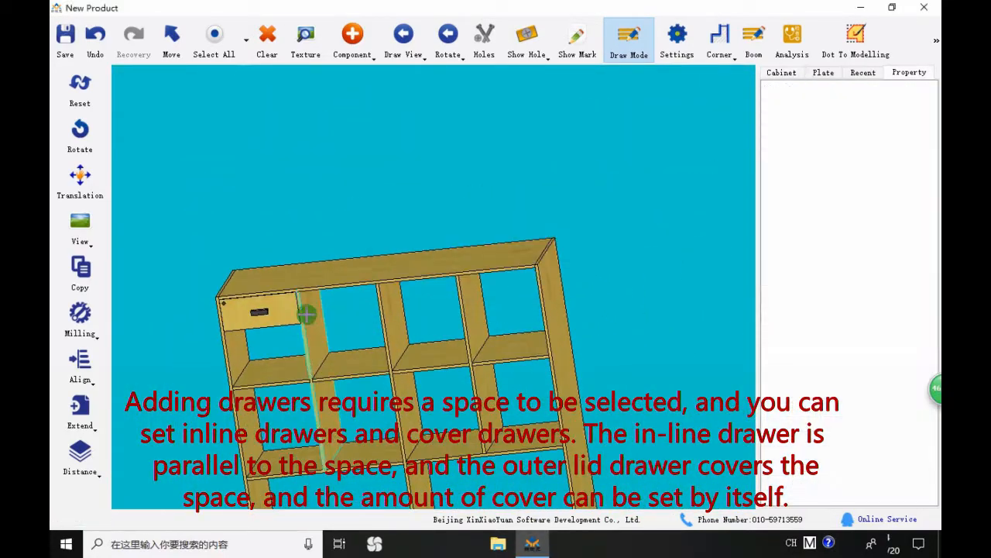
click(287, 310)
key(Delete)
key(Return)
click(311, 101)
key(Delete)
key(Return)
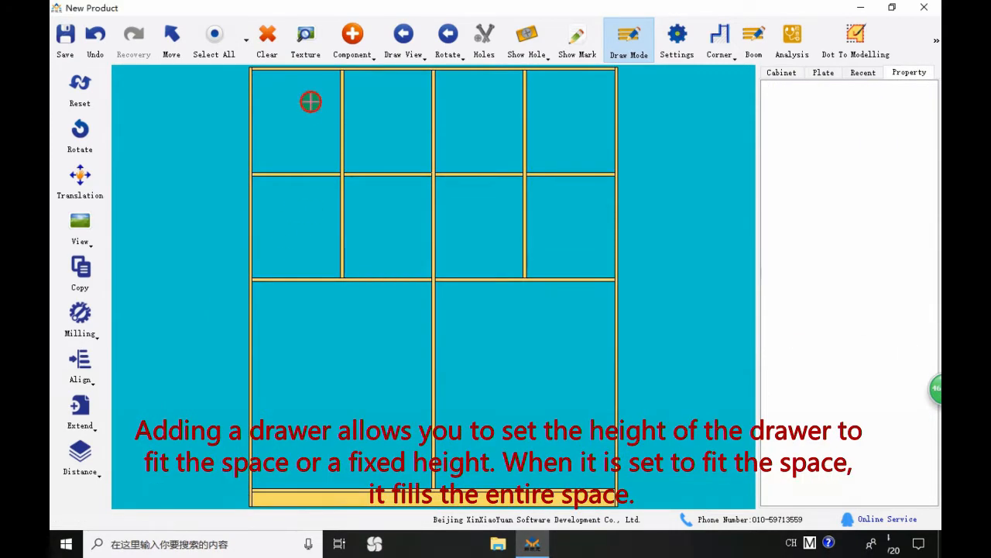
Add one outside drawer with its height set to Adaption in the cabinet's top-left space.
click(310, 100)
click(352, 35)
click(378, 72)
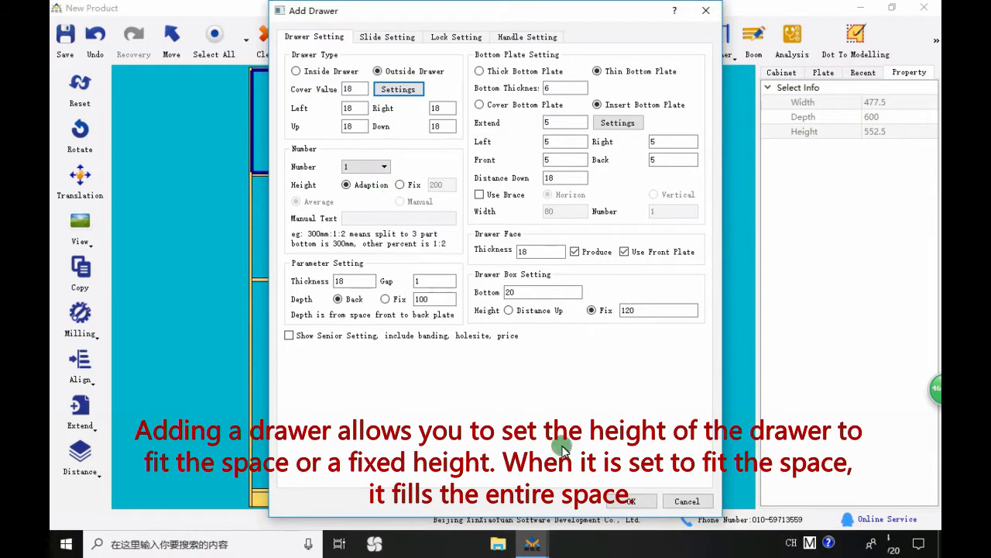
click(631, 502)
Check the height of the top-left drawer's face.
middle_drag(267, 161, 266, 93)
scroll(265, 93, up, 3)
click(266, 93)
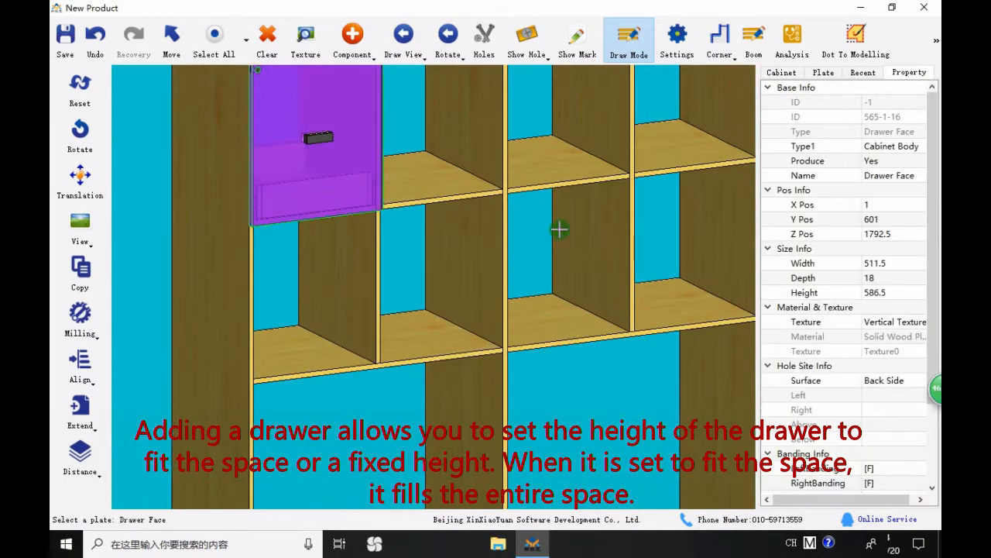
click(874, 292)
click(874, 292)
scroll(507, 331, down, 3)
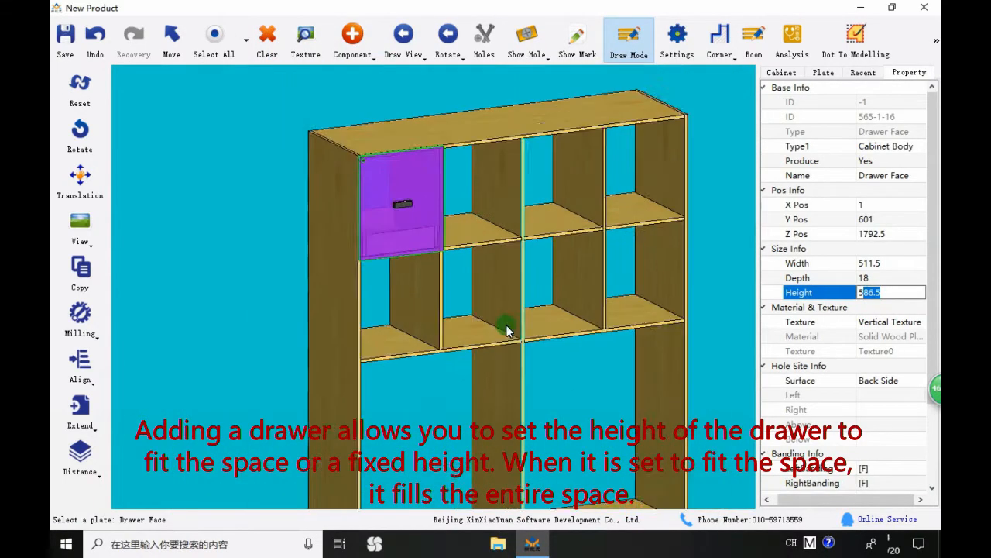
Add an outside drawer with fixed height 200 to the cabinet's top-right space and check its face height.
click(588, 190)
click(355, 35)
click(376, 70)
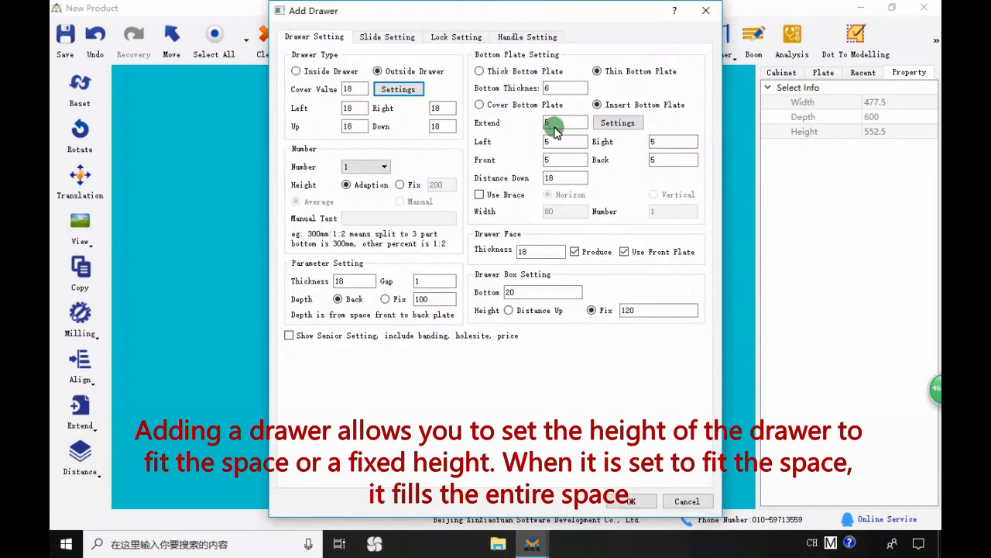
click(400, 185)
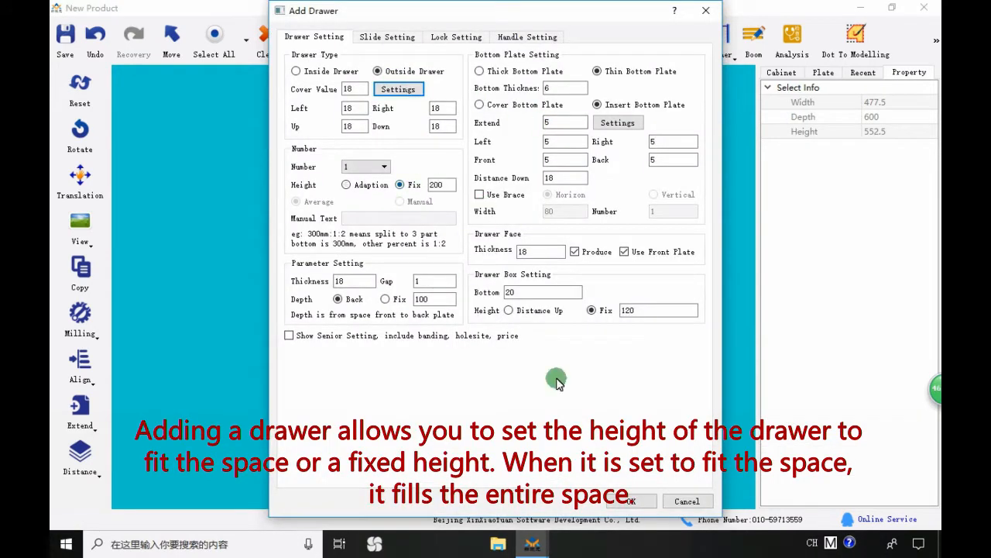
click(640, 502)
scroll(604, 167, up, 3)
click(596, 167)
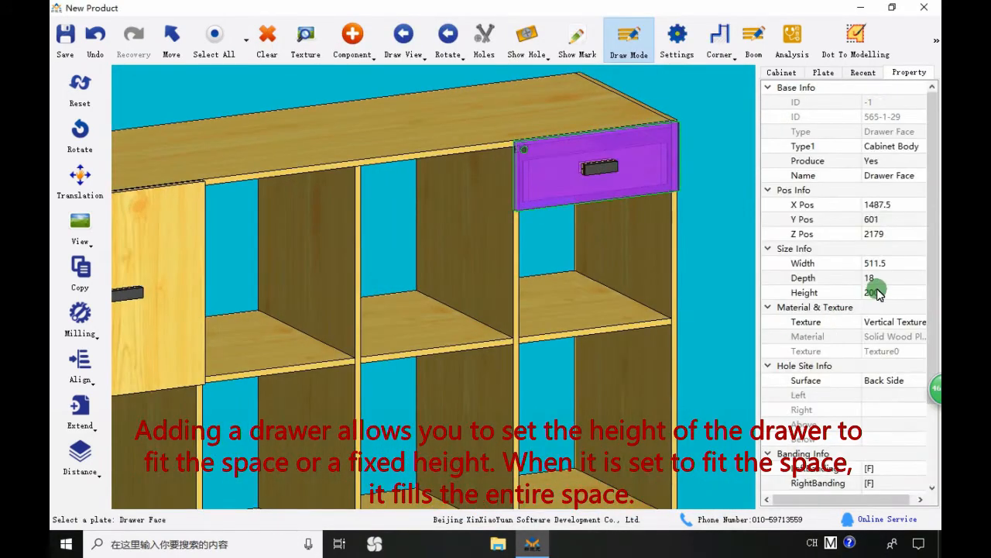
Undo the two single-drawer additions in the top row.
scroll(643, 310, down, 3)
drag(639, 313, 504, 319)
scroll(409, 268, up, 2)
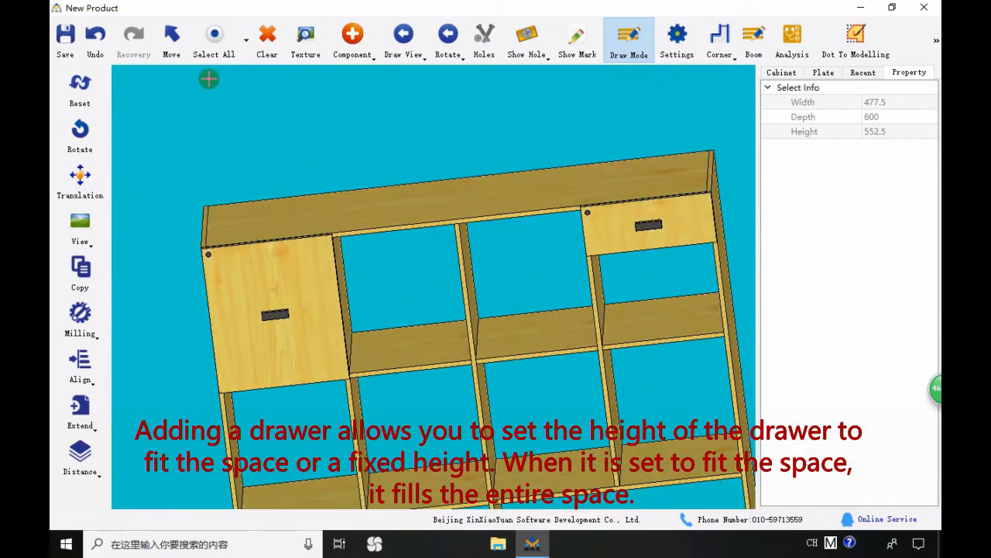
click(95, 38)
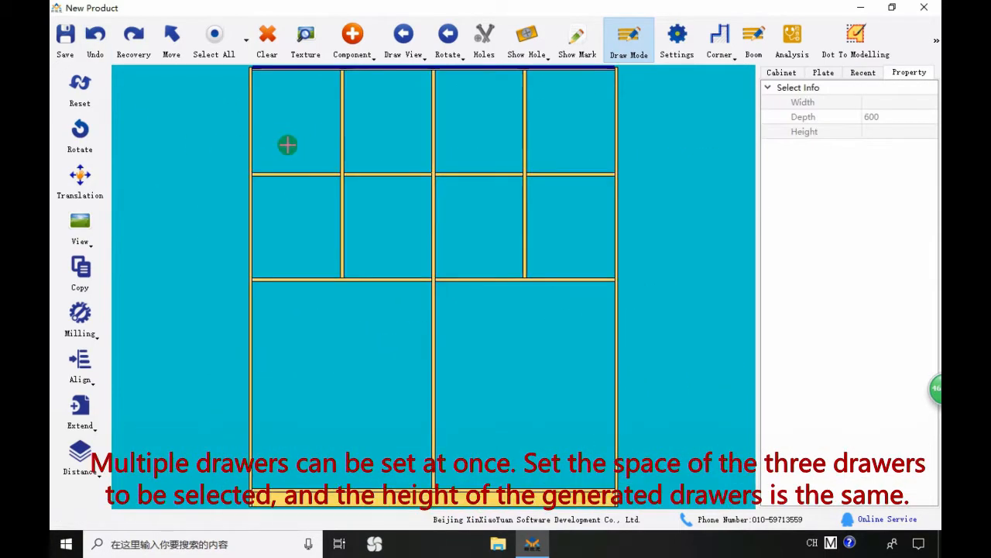
Add three outside drawers of average height to the cabinet's top-left space.
click(286, 145)
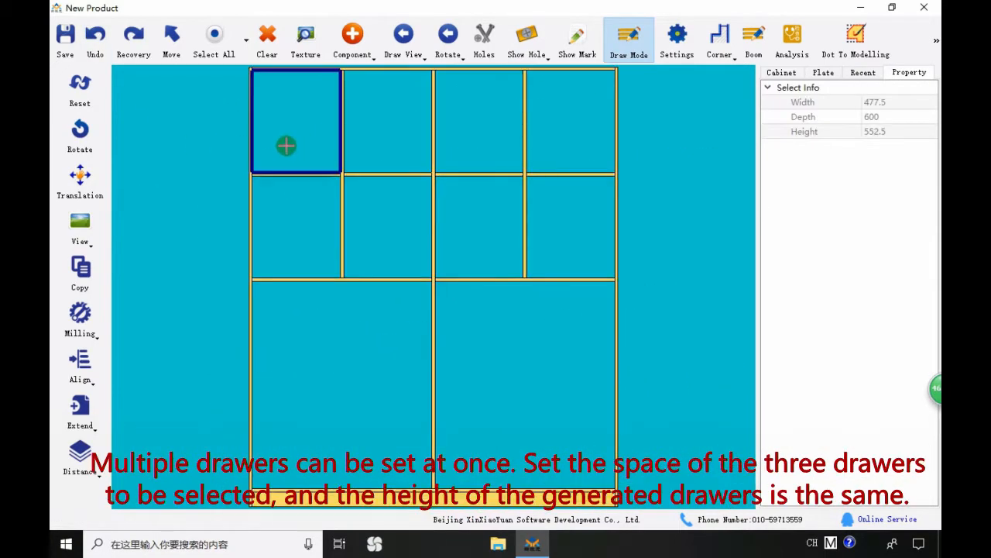
click(350, 37)
click(361, 71)
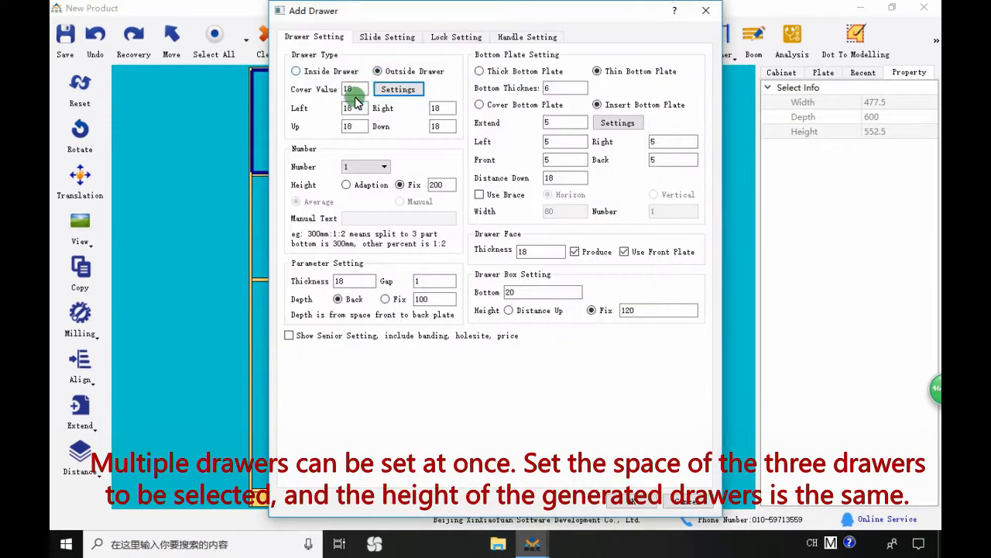
click(363, 166)
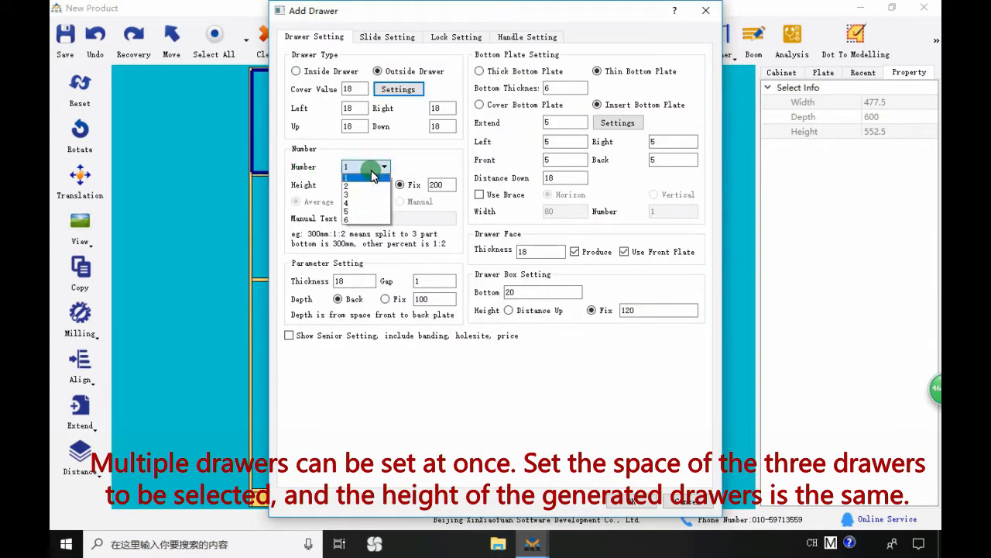
click(349, 195)
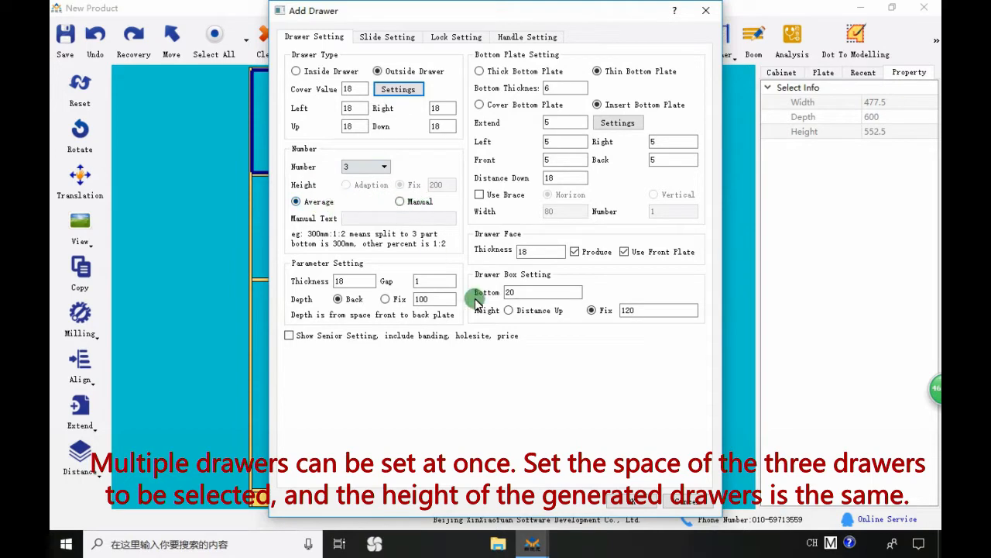
click(629, 501)
Compare the face heights of the three drawers in the top-left space.
scroll(211, 124, up, 3)
drag(247, 106, 378, 191)
scroll(378, 192, down, 2)
scroll(352, 132, up, 5)
click(356, 135)
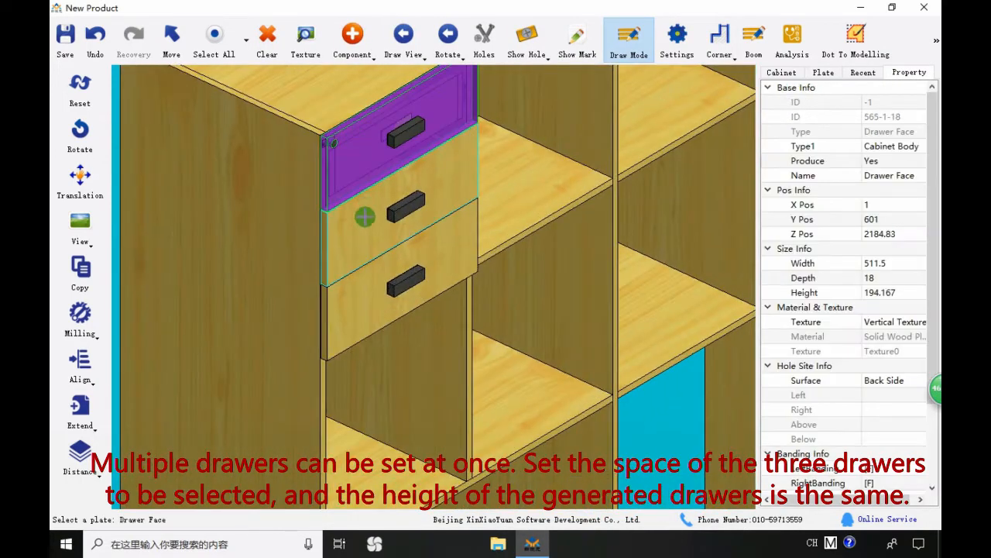
click(365, 217)
click(363, 289)
scroll(363, 288, down, 2)
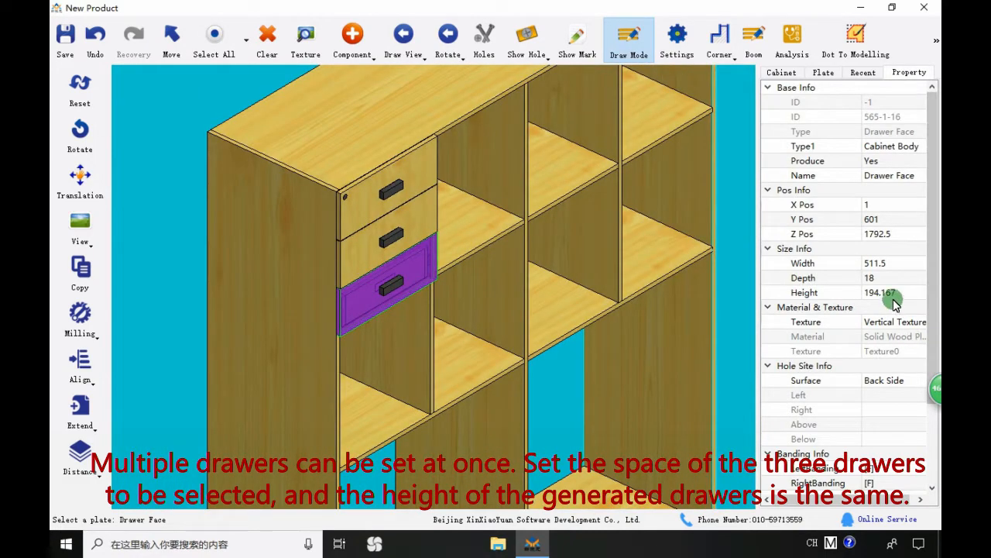
click(430, 219)
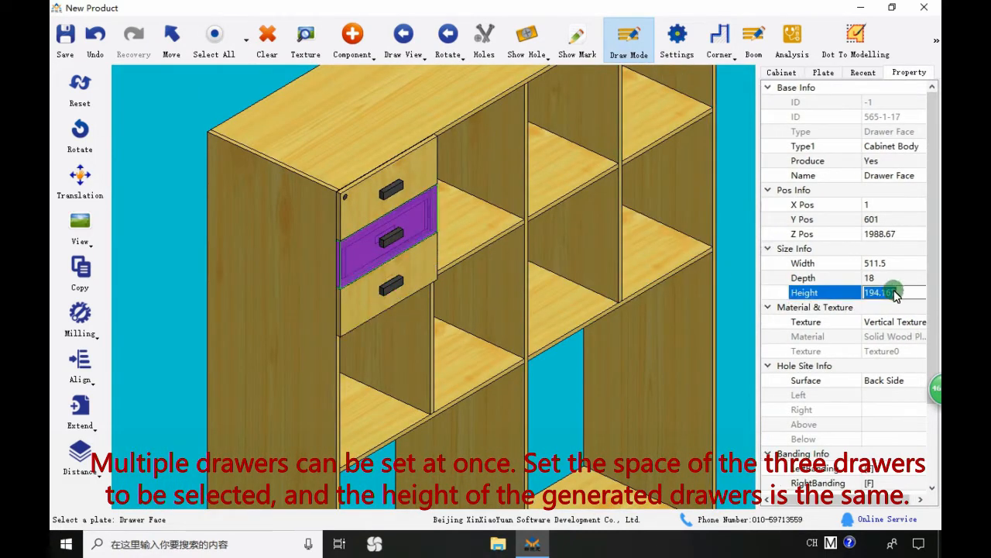
click(420, 174)
click(890, 293)
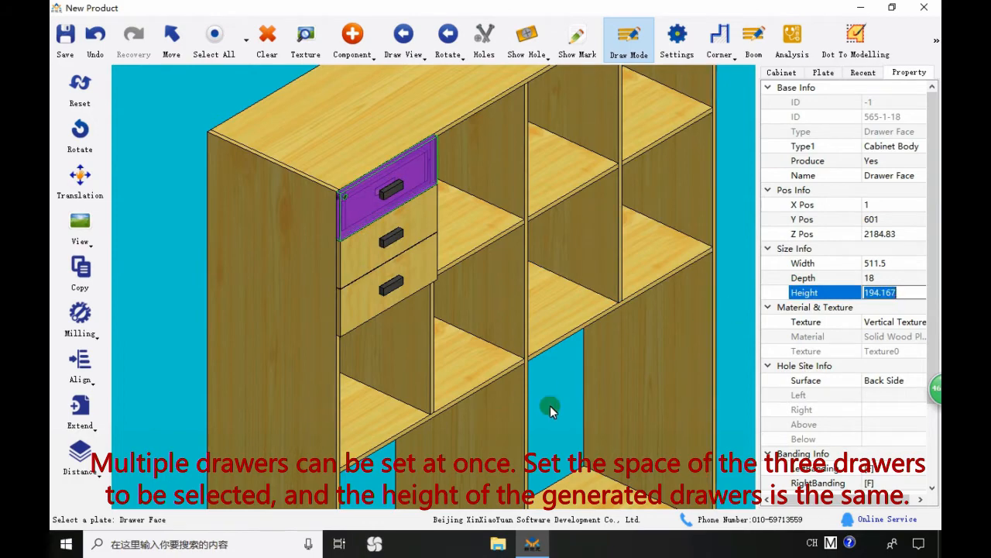
Add three outside drawers to the top-right space, split manually in the ratio 1:1:2.
scroll(547, 409, up, 3)
click(547, 409)
scroll(547, 407, down, 3)
middle_drag(547, 407, 270, 454)
middle_drag(489, 76, 440, 206)
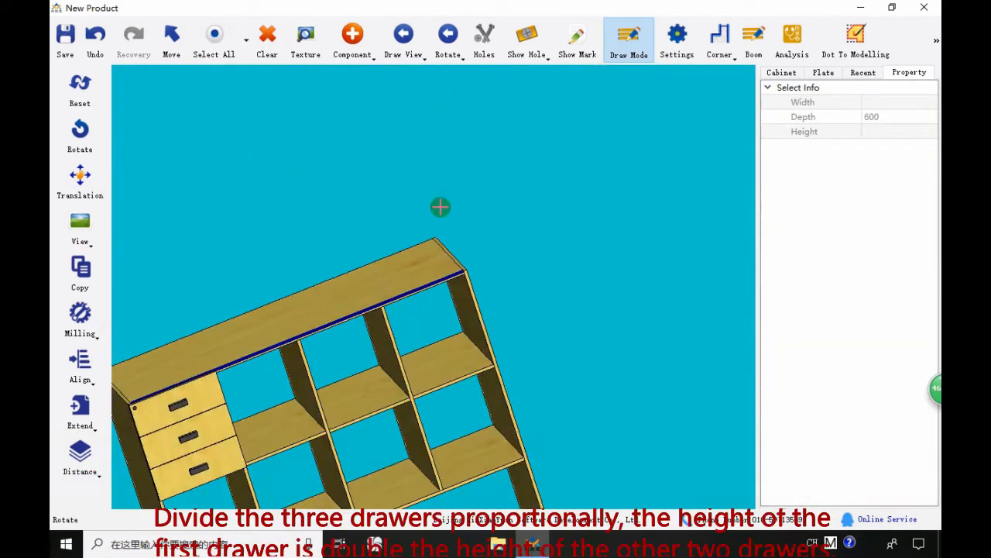
click(352, 35)
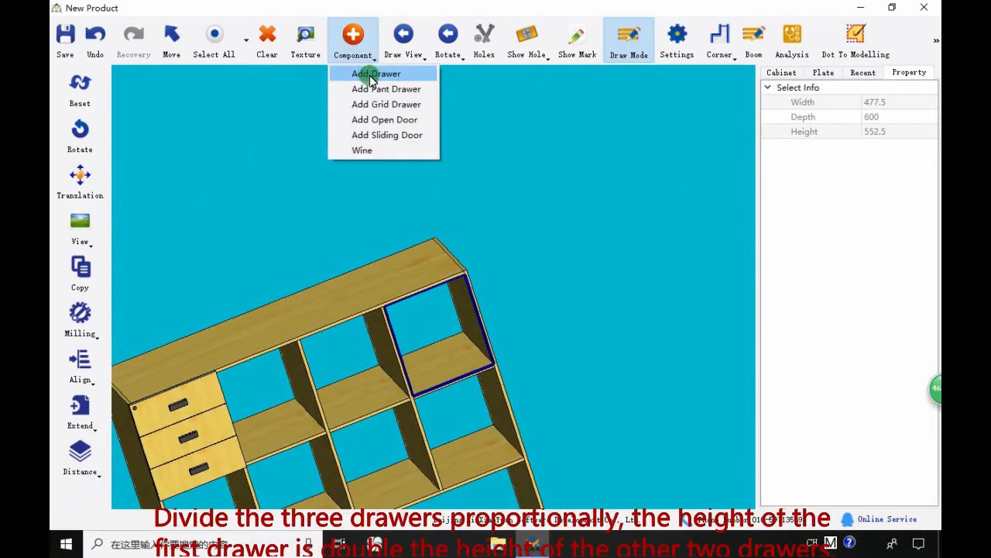
click(370, 72)
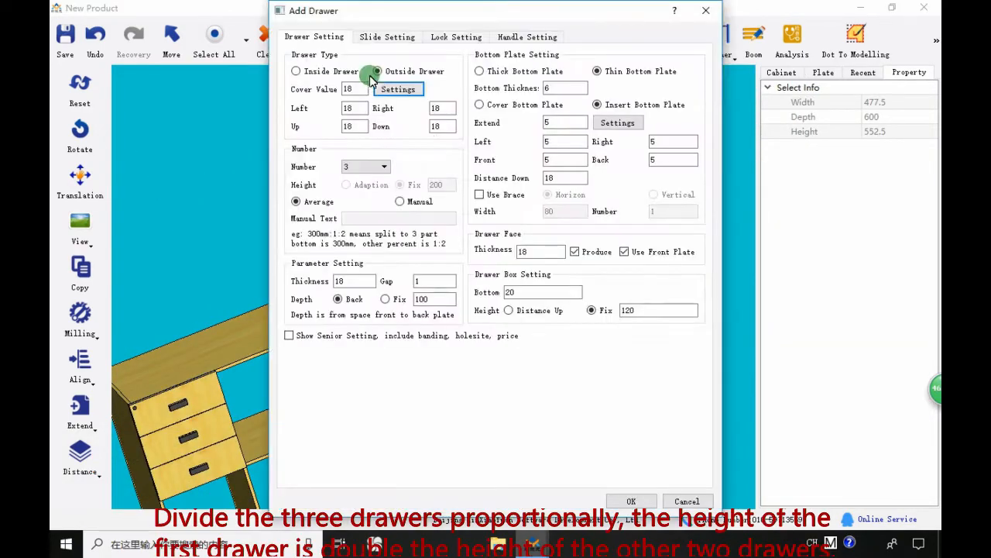
click(402, 202)
click(378, 218)
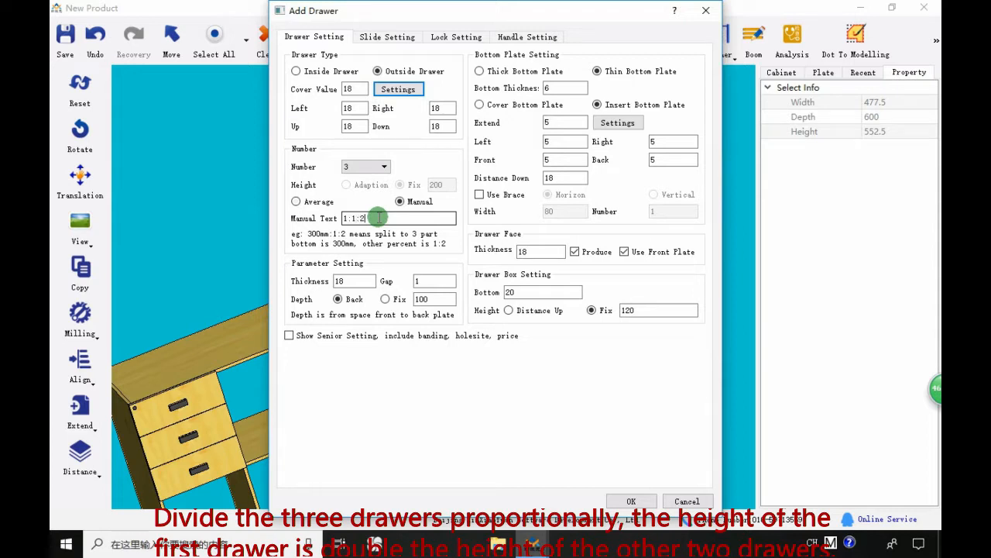
click(632, 500)
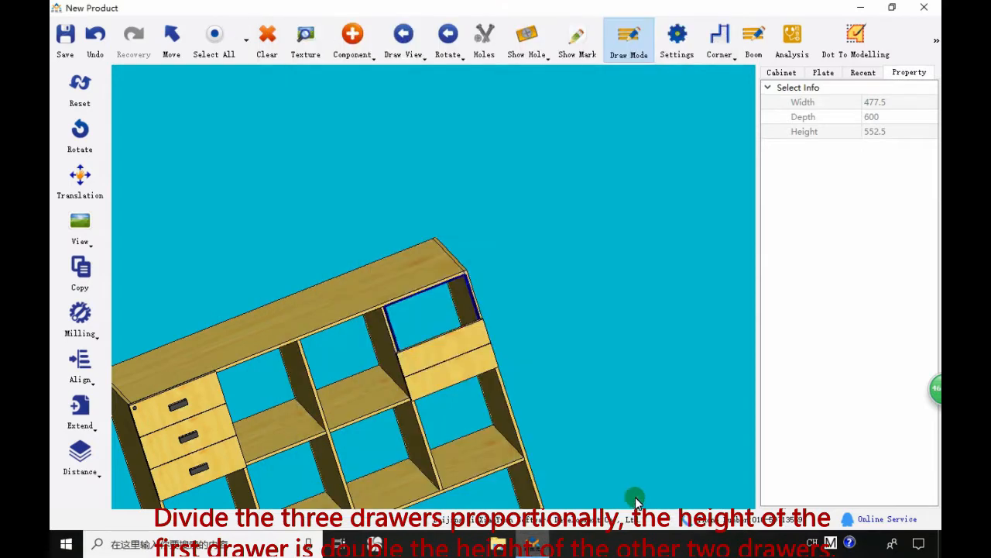
Compare the face heights of the three proportionally divided drawers in the top-right space.
scroll(533, 344, up, 2)
scroll(410, 310, up, 1)
middle_drag(265, 306, 430, 278)
scroll(469, 296, down, 2)
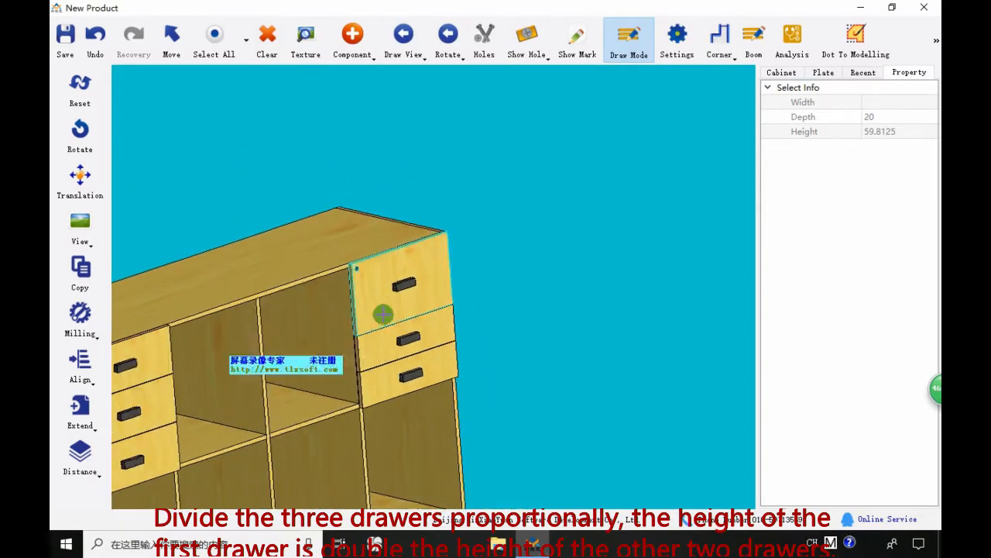
scroll(382, 314, up, 2)
click(378, 297)
click(903, 300)
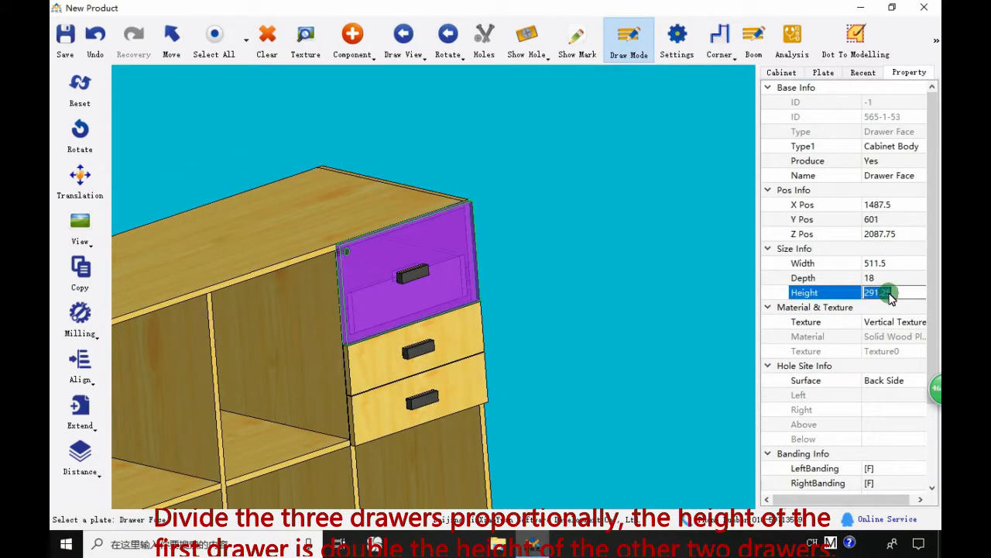
click(474, 349)
click(882, 294)
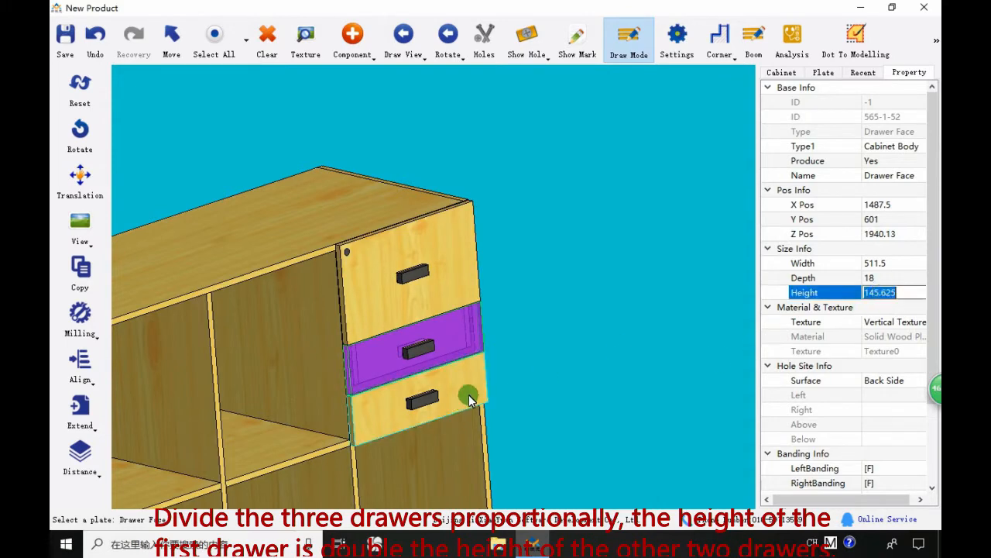
click(460, 391)
click(880, 297)
Undo both three-drawer groups in the cabinet's top row.
scroll(659, 313, down, 3)
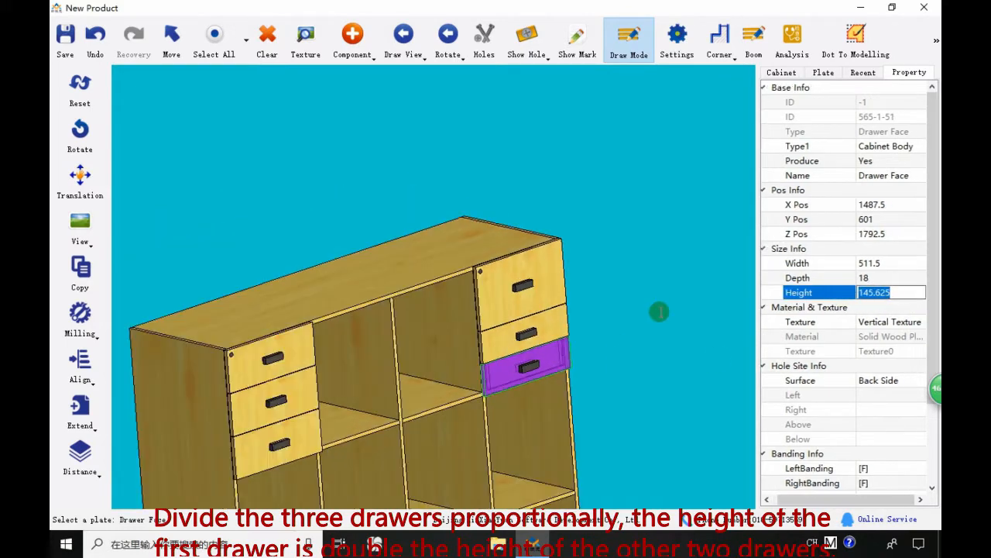
middle_drag(565, 364, 367, 341)
click(97, 35)
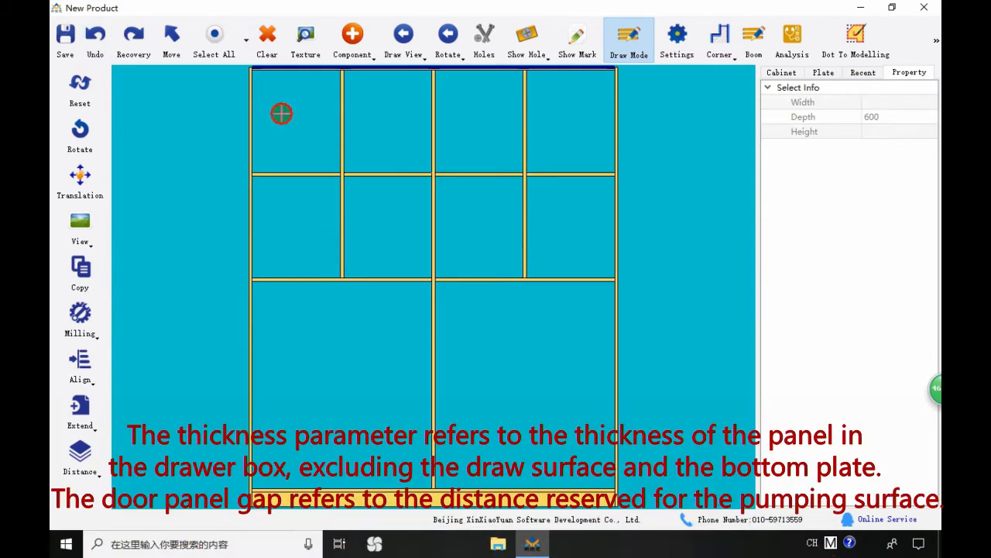
Add one inside drawer with fixed height 200 and box panel thickness 15 to the cabinet's top-left space.
click(281, 114)
click(353, 35)
click(359, 73)
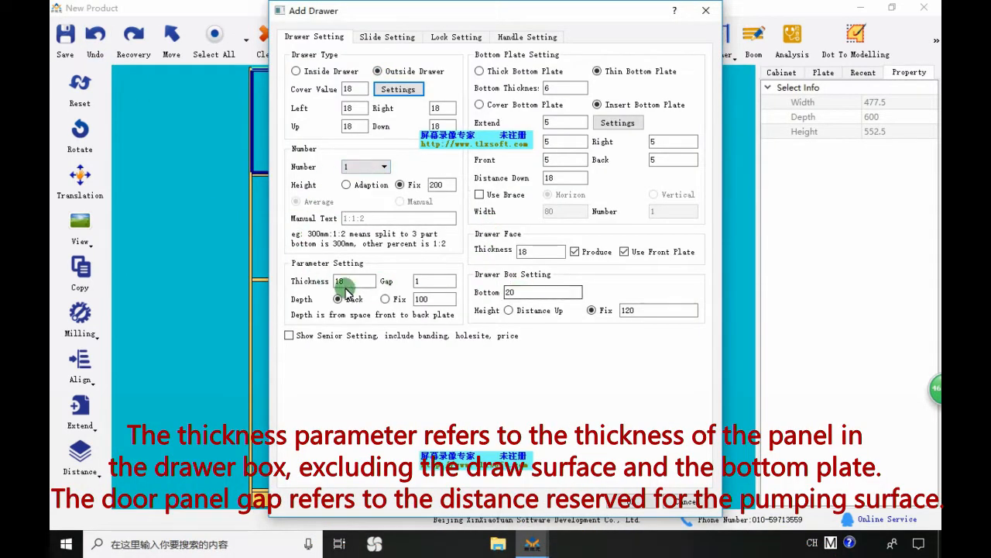
click(307, 71)
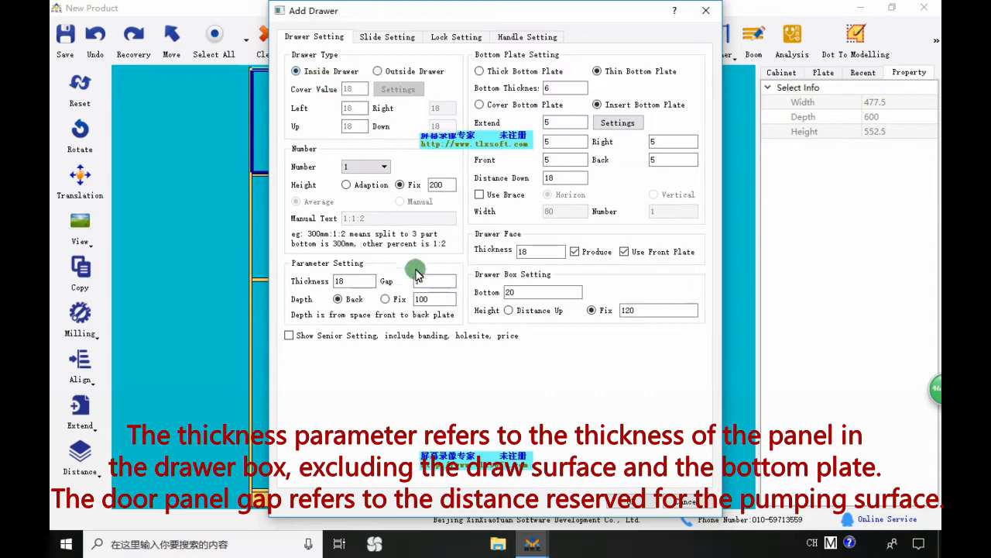
click(323, 284)
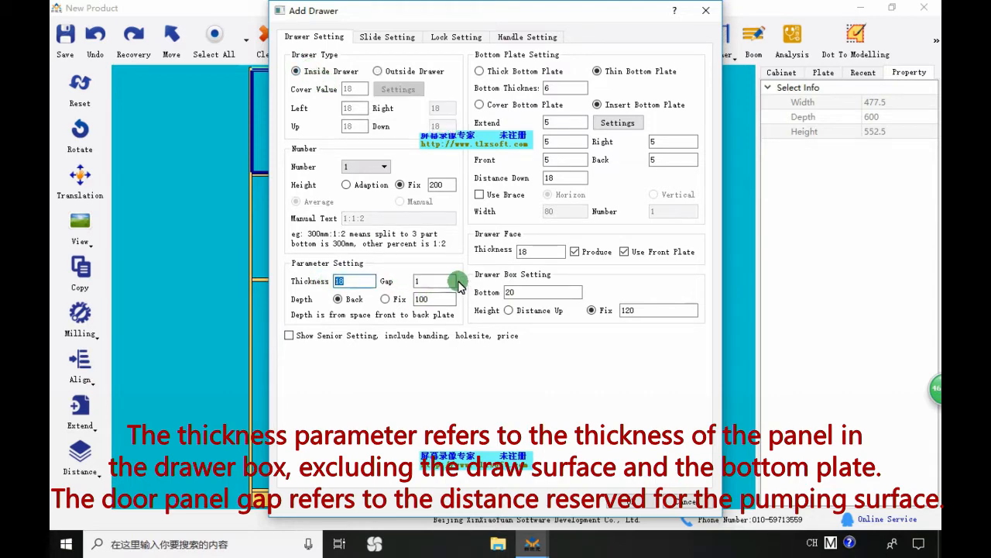
click(640, 502)
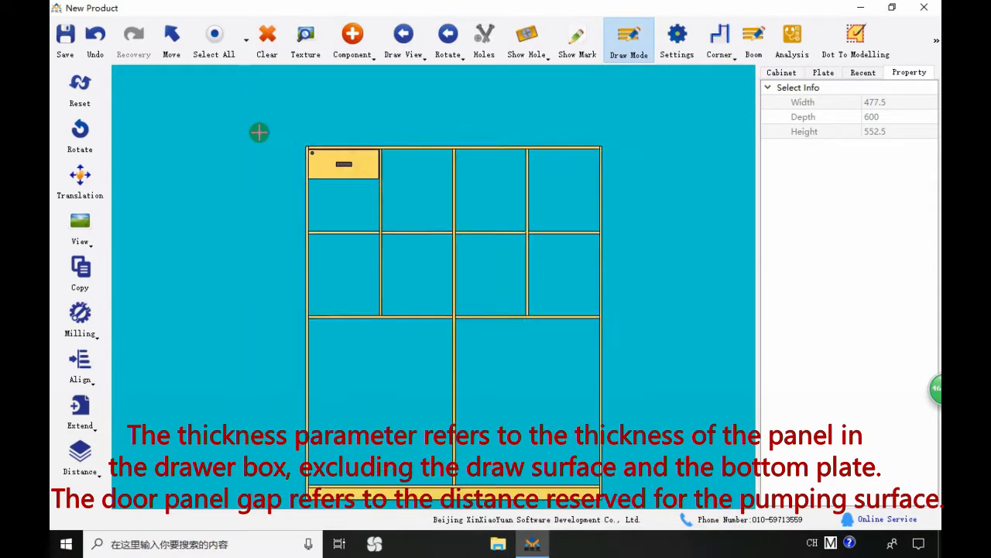
Hide the cabinet's left side panel and top panel to expose the drawer box.
click(365, 186)
scroll(365, 186, up, 3)
right_click(363, 184)
mouse_move(480, 292)
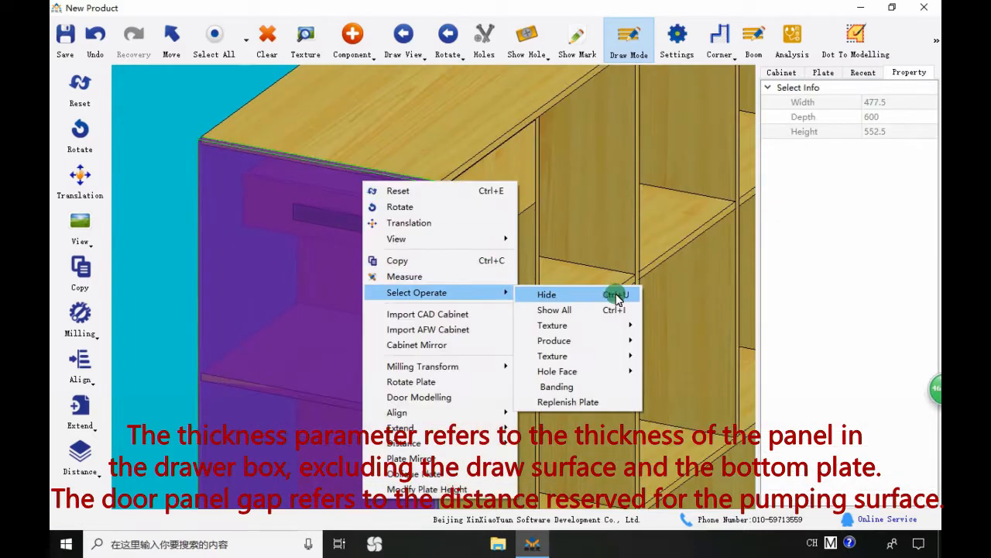
click(628, 295)
click(398, 152)
key(ctrl+u)
Select the drawer box's back plate to check its thickness.
scroll(325, 141, up, 3)
click(332, 141)
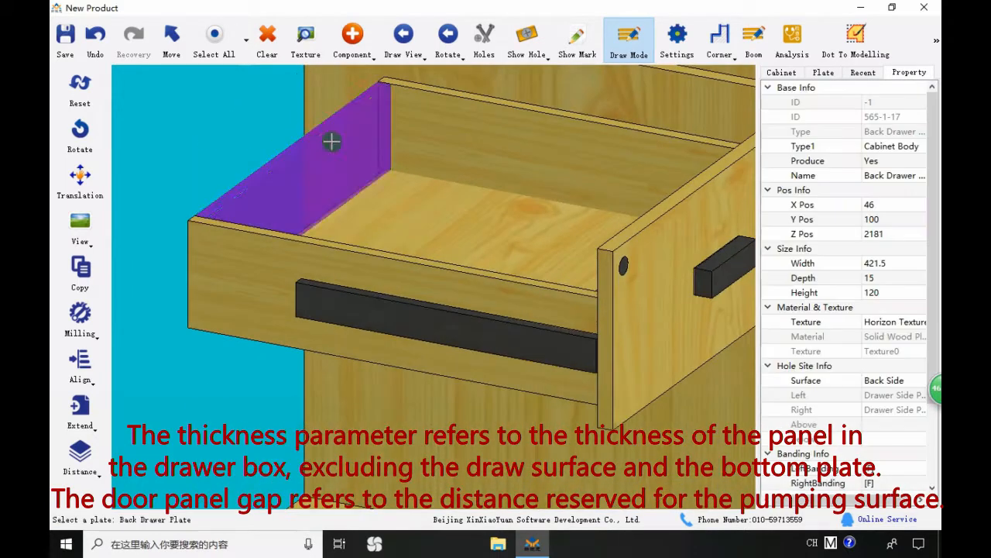
Check the thickness of the drawer box's back plate, left plate and remaining side plates in their size properties.
click(870, 280)
click(591, 150)
click(878, 263)
click(558, 310)
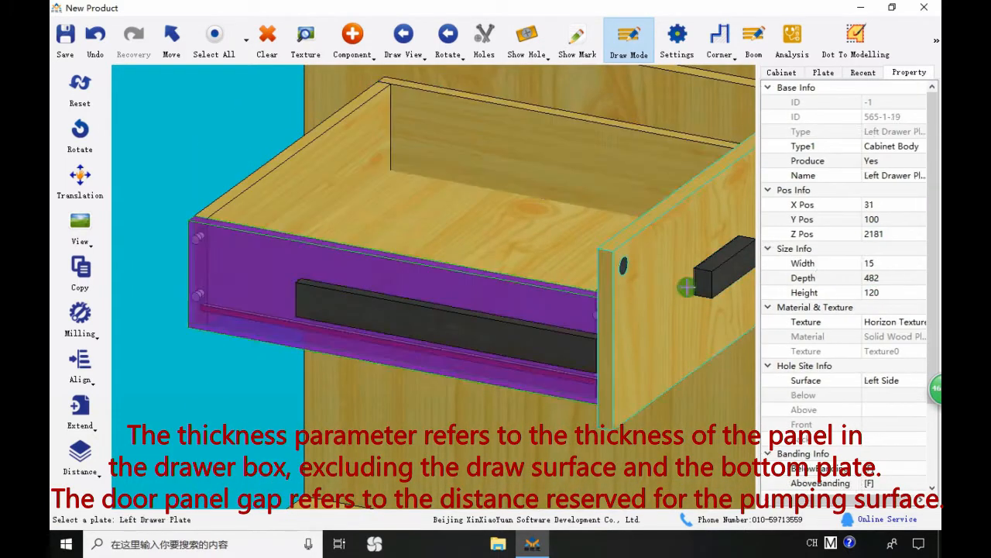
click(833, 267)
middle_drag(368, 271, 452, 296)
scroll(438, 275, down, 3)
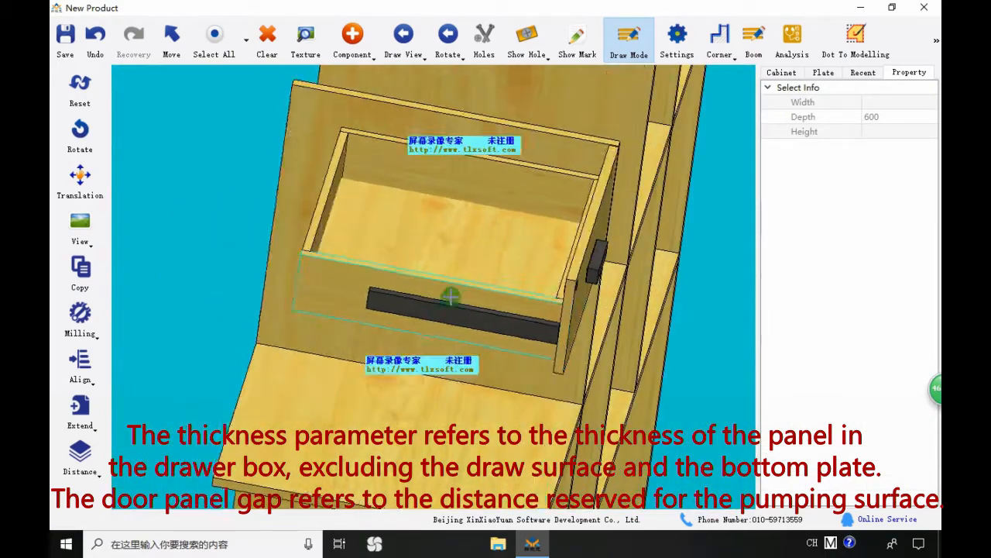
Undo the panel removal and the inside drawer with the 15-thick box in the cabinet's top-left space.
key(ctrl+z)
click(80, 90)
click(308, 98)
scroll(264, 80, up, 2)
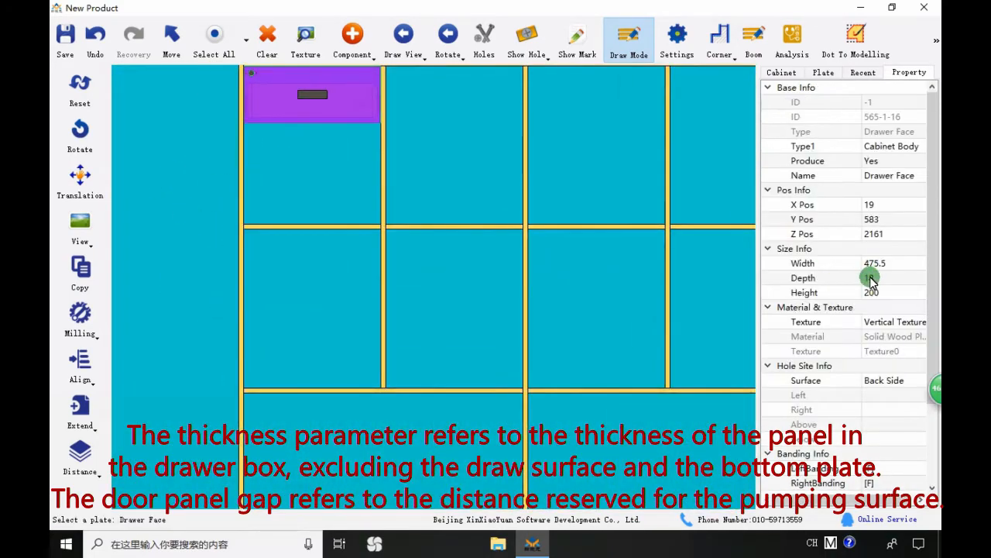
middle_drag(407, 176, 445, 221)
scroll(325, 95, up, 3)
click(101, 46)
Add one inside drawer to the top-left space with fixed height 200, box panel thickness 18 and gap 3.
click(354, 175)
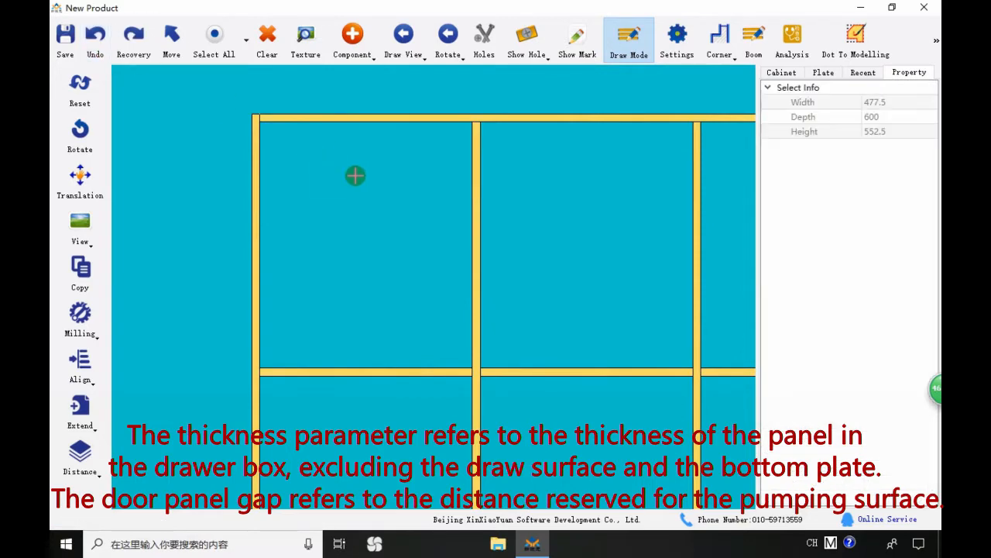
click(353, 40)
click(361, 75)
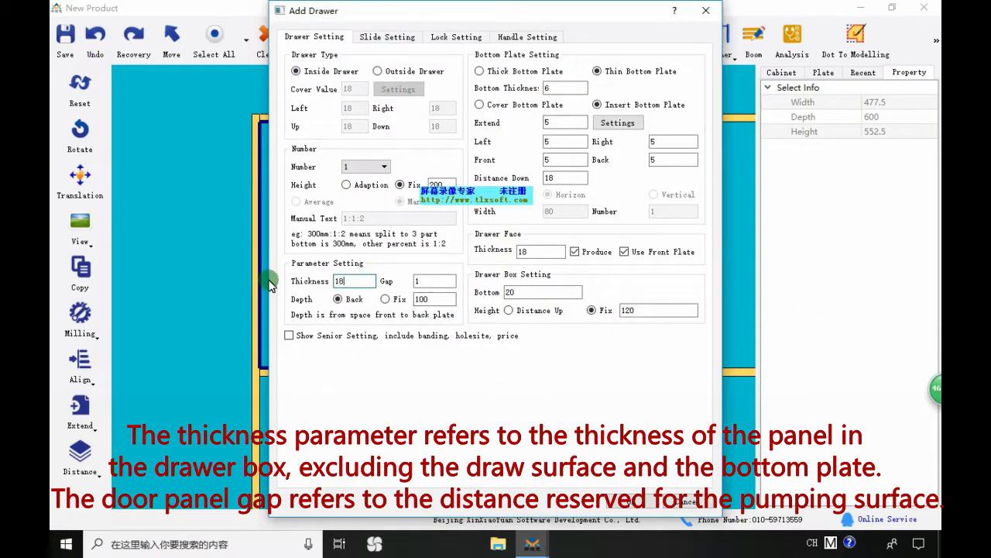
click(416, 281)
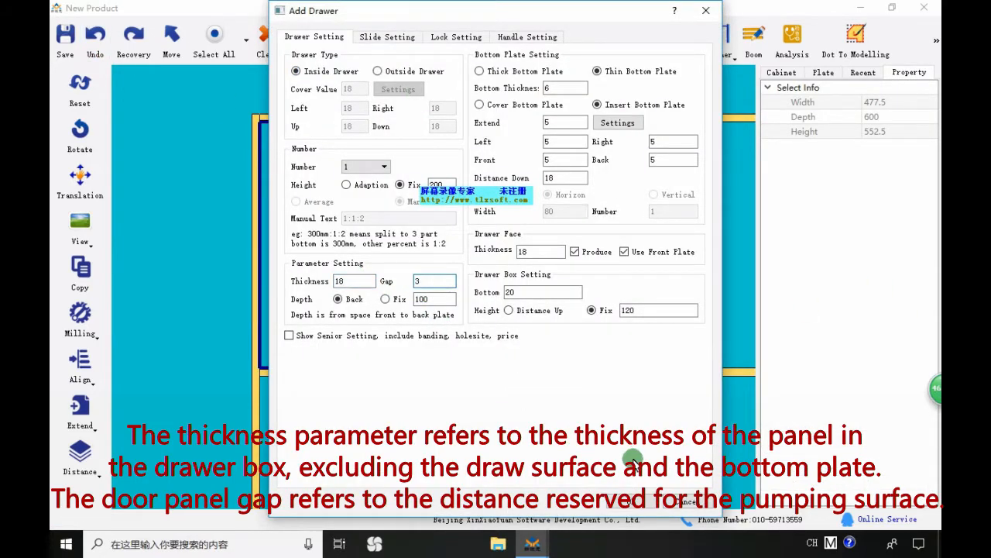
click(636, 500)
click(266, 48)
Measure the distance between the drawer face and the cabinet's left side plate.
scroll(299, 116, up, 3)
middle_drag(271, 128, 315, 133)
right_click(316, 133)
mouse_move(341, 190)
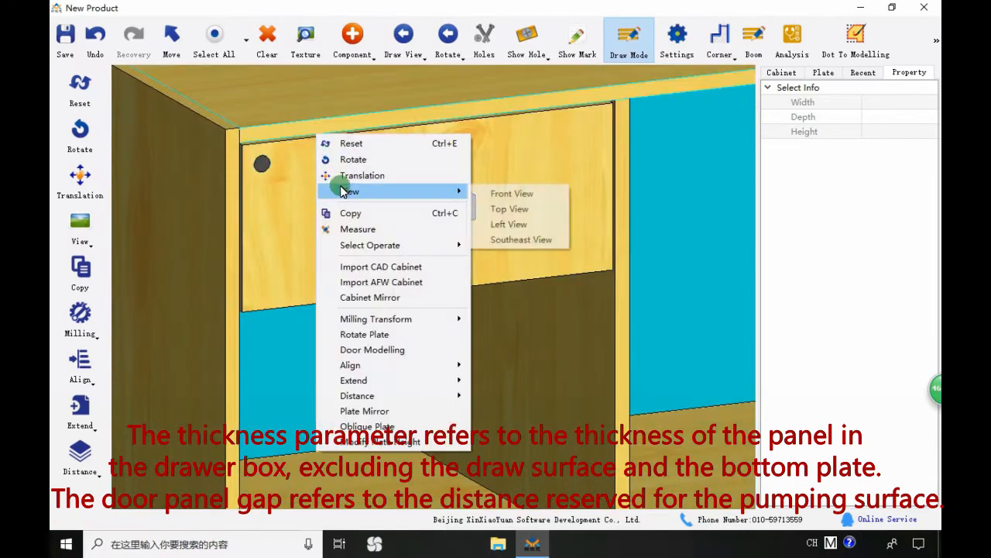
click(370, 229)
click(299, 222)
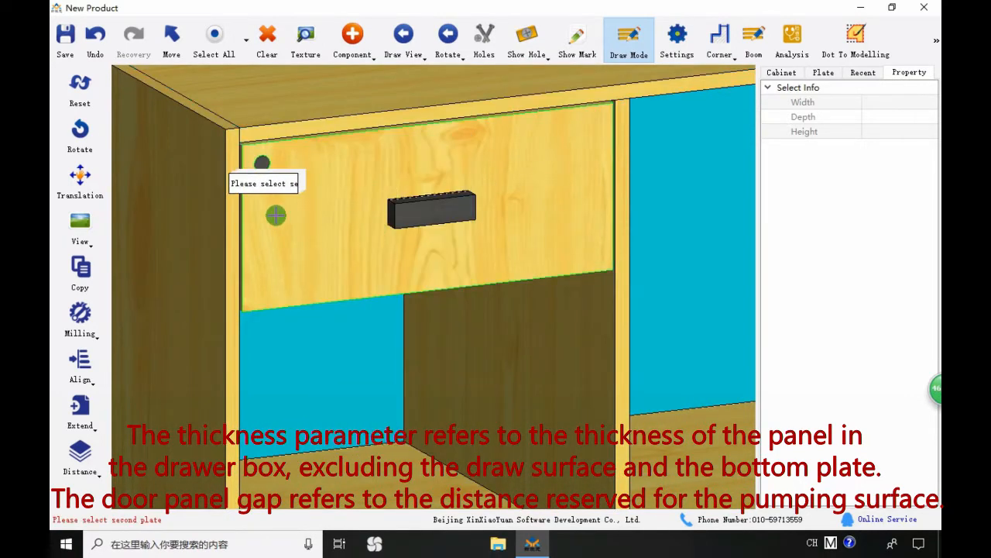
click(227, 227)
scroll(263, 208, up, 2)
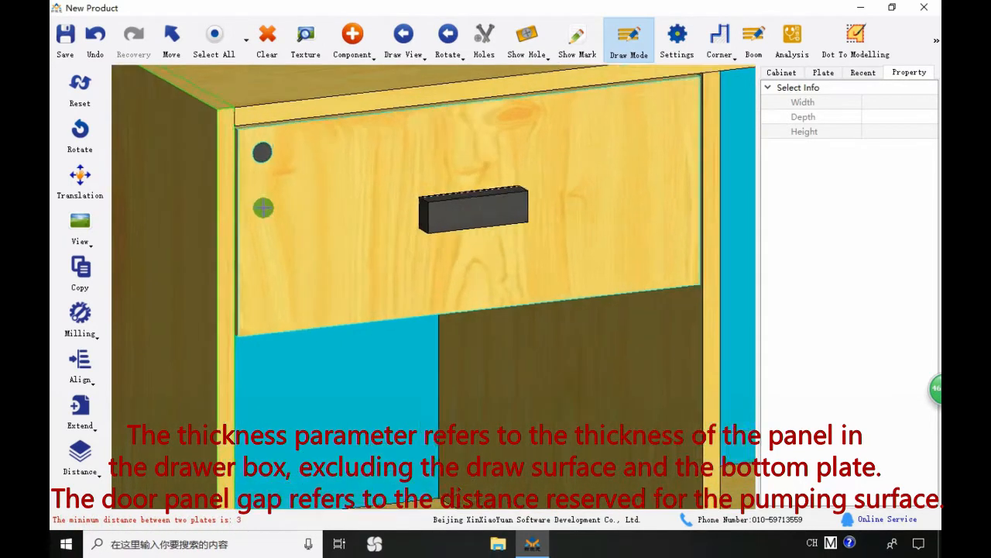
Examine the gaps around the drawer face in the front view.
click(78, 80)
scroll(256, 97, up, 10)
scroll(243, 99, up, 3)
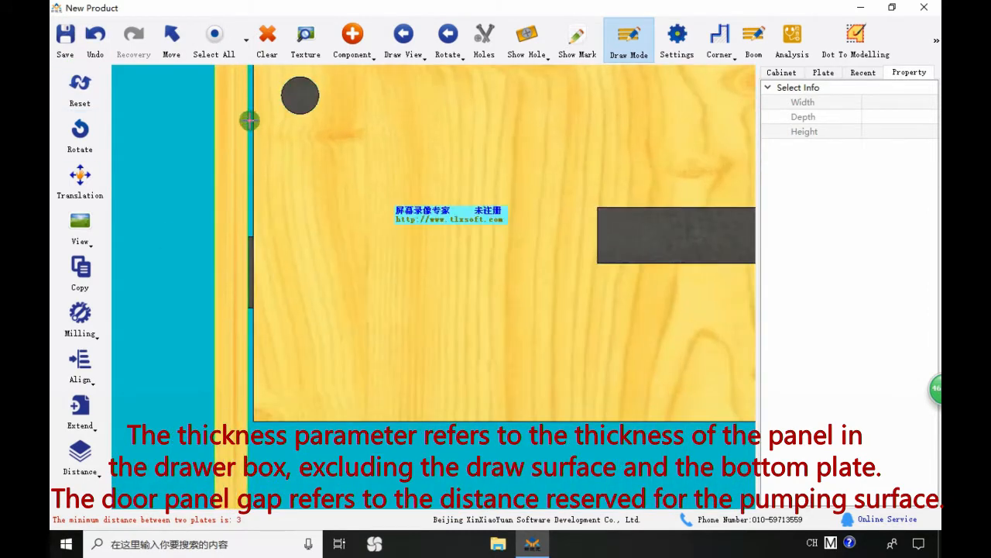
scroll(250, 122, down, 7)
scroll(290, 85, up, 4)
scroll(333, 132, down, 6)
scroll(485, 146, up, 3)
scroll(572, 172, down, 3)
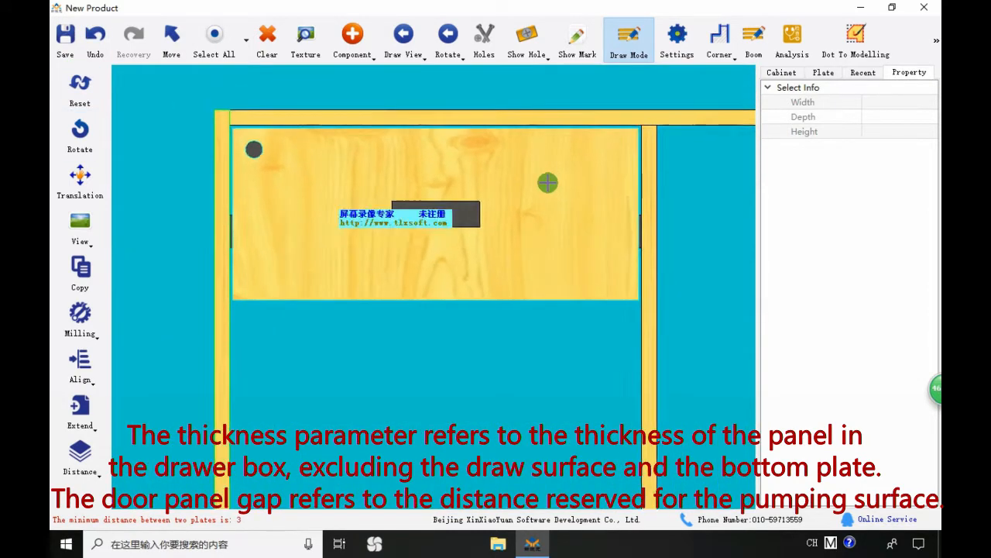
Replace the gap 3 drawer with one inside drawer of fixed height 200, thickness 18, gap 1 and fixed depth 400.
middle_drag(547, 181, 573, 199)
click(96, 40)
click(394, 237)
click(351, 52)
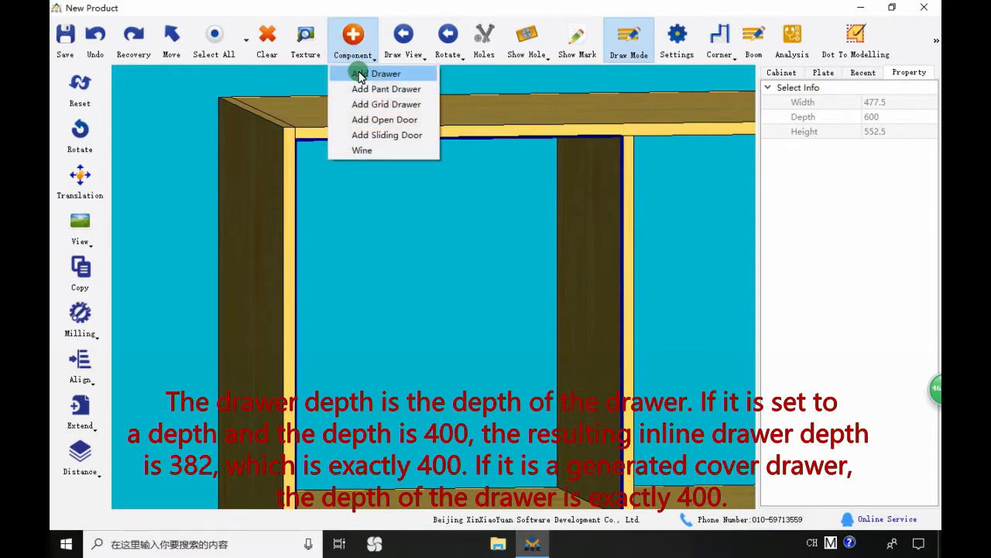
click(372, 70)
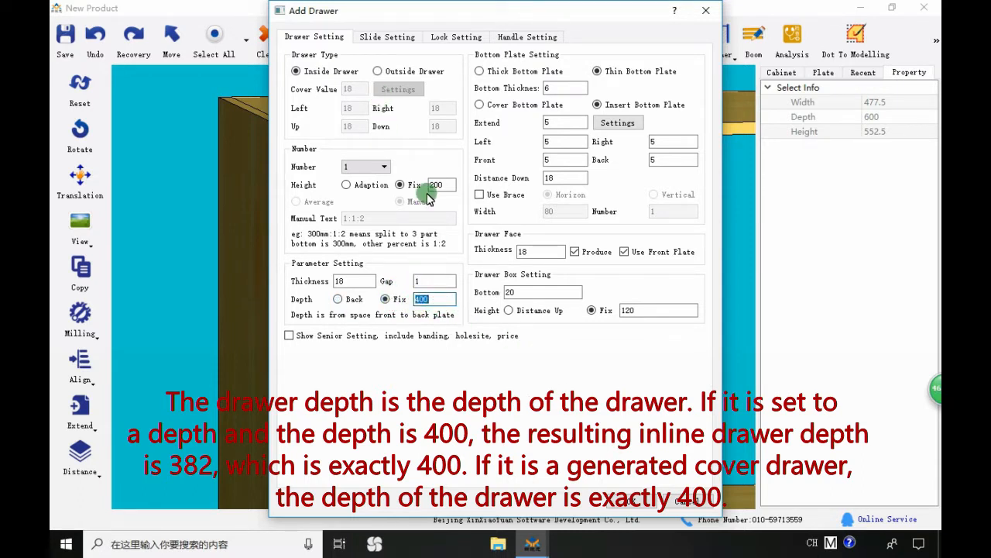
click(642, 503)
Delete the cabinet's left side plate to expose the fixed-depth drawer.
middle_drag(255, 287, 354, 277)
click(353, 273)
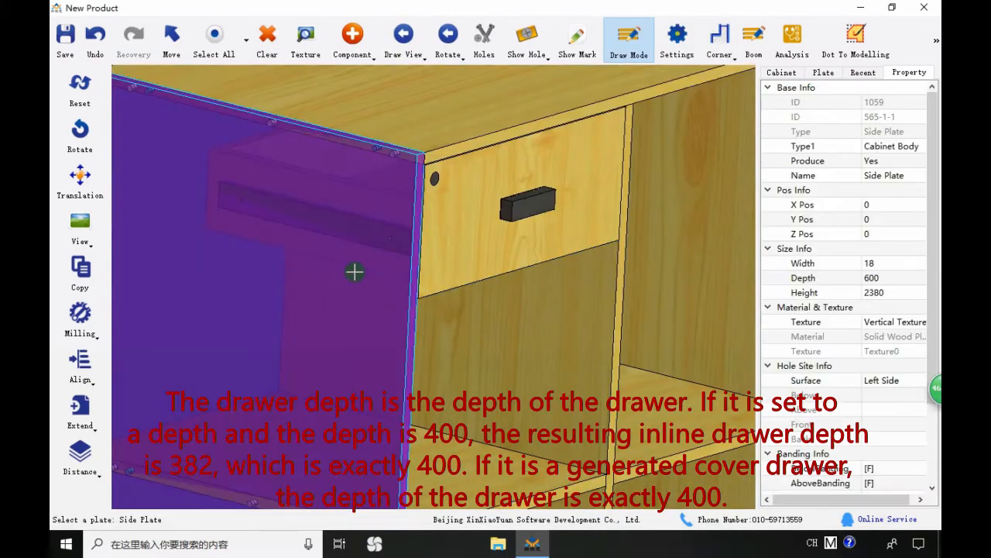
key(Delete)
Check the depths of the drawer's left plate and drawer face, and select the whole drawer.
click(377, 194)
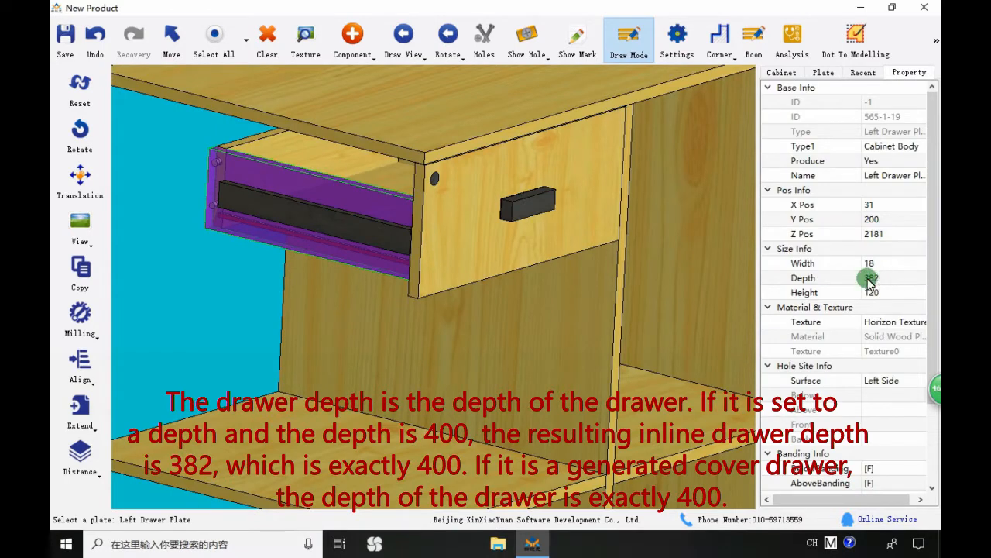
click(482, 219)
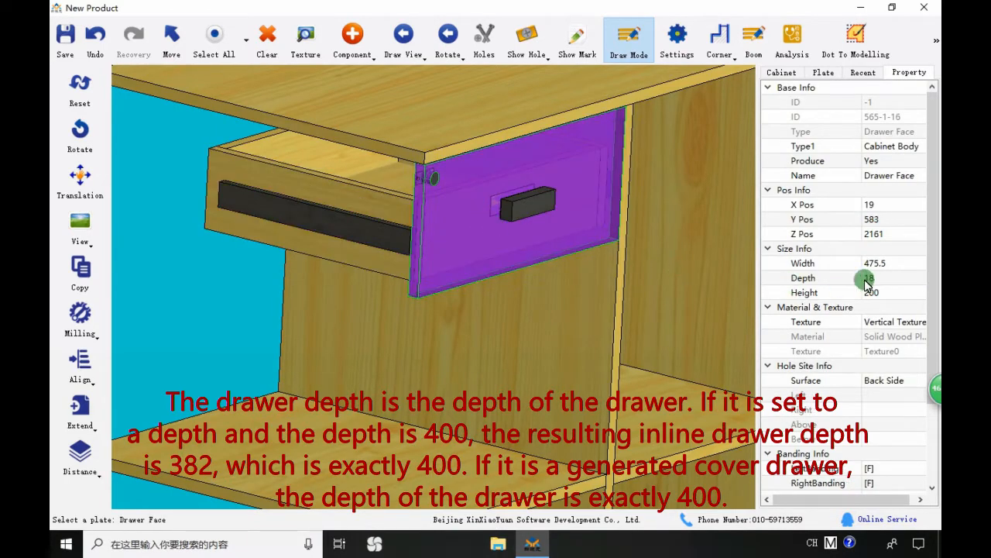
middle_drag(325, 222, 401, 219)
double_click(410, 218)
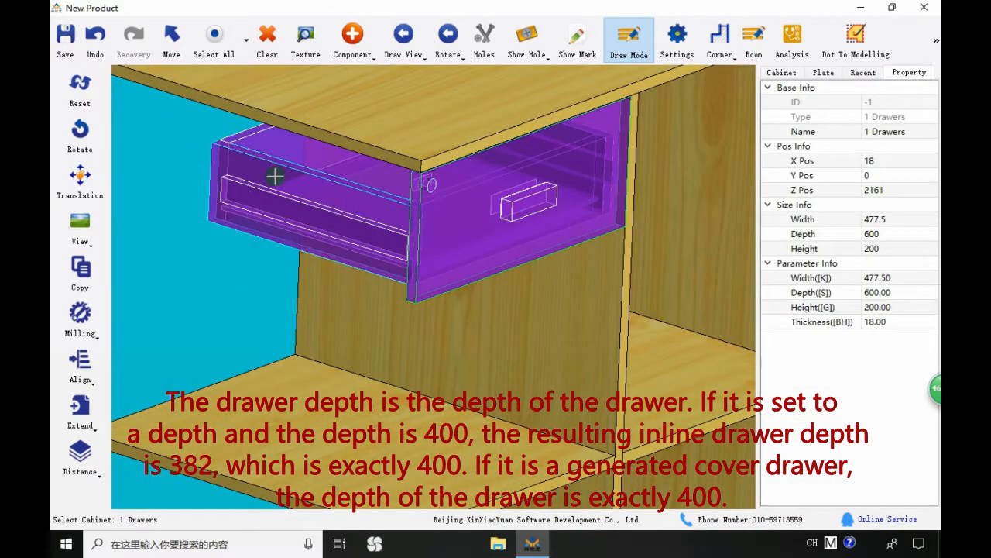
Undo the side plate deletion and the fixed-depth drawer, and draw a thin back plate in the top-left space.
click(95, 35)
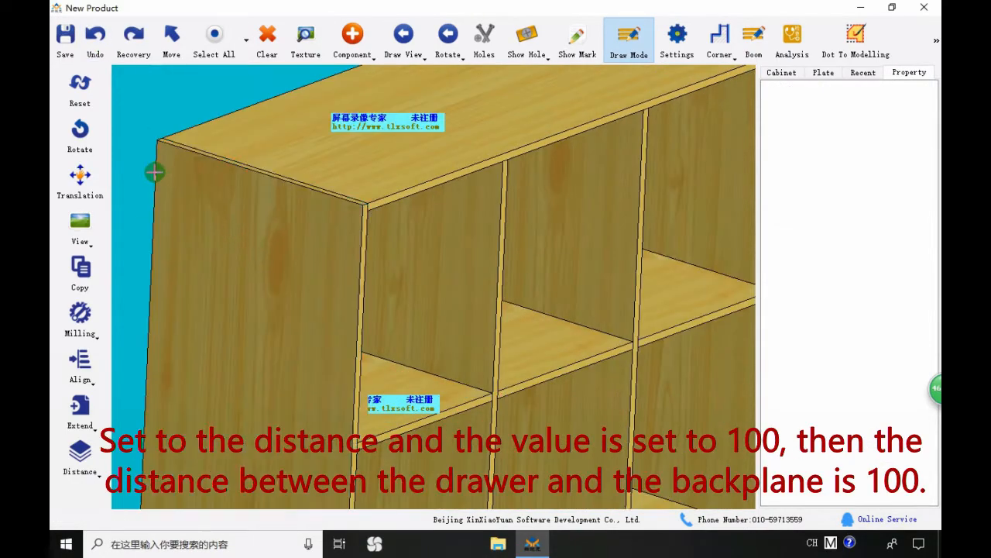
click(155, 172)
click(295, 106)
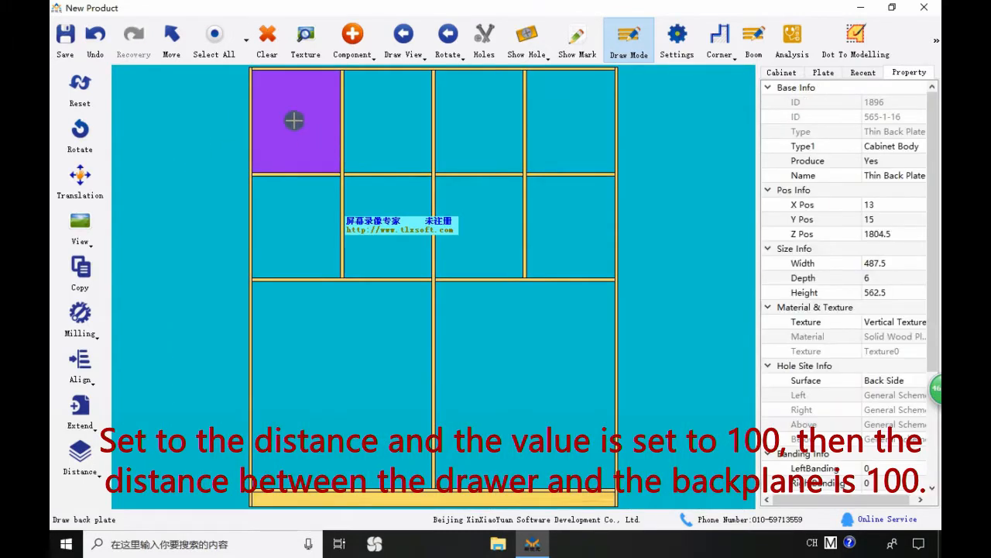
Add one inside drawer to the top-left space with fixed height 200, thickness 18 and a back distance of 100.
click(334, 45)
click(377, 69)
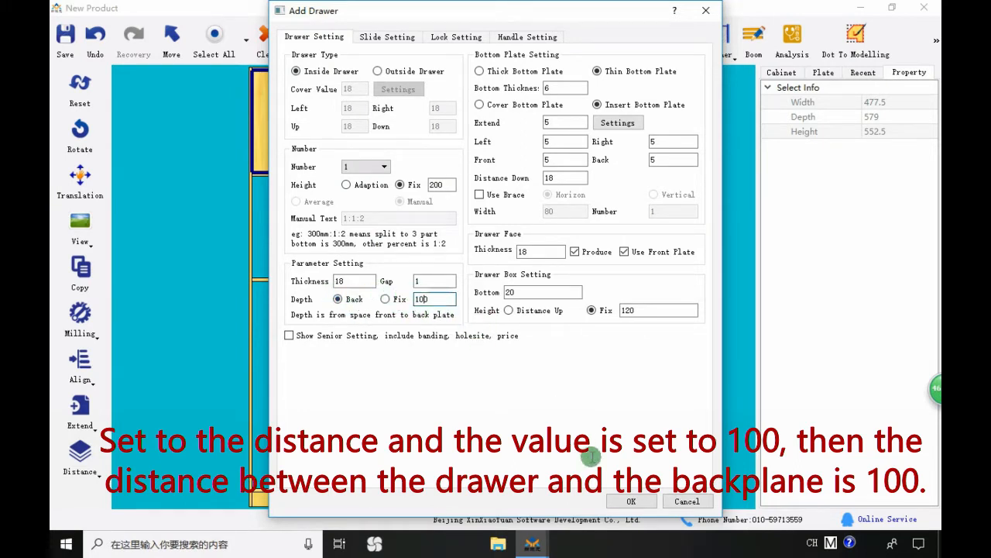
click(626, 501)
Delete the cabinet's left side plate to expose the drawer and the back plate.
middle_drag(171, 223, 480, 253)
click(364, 140)
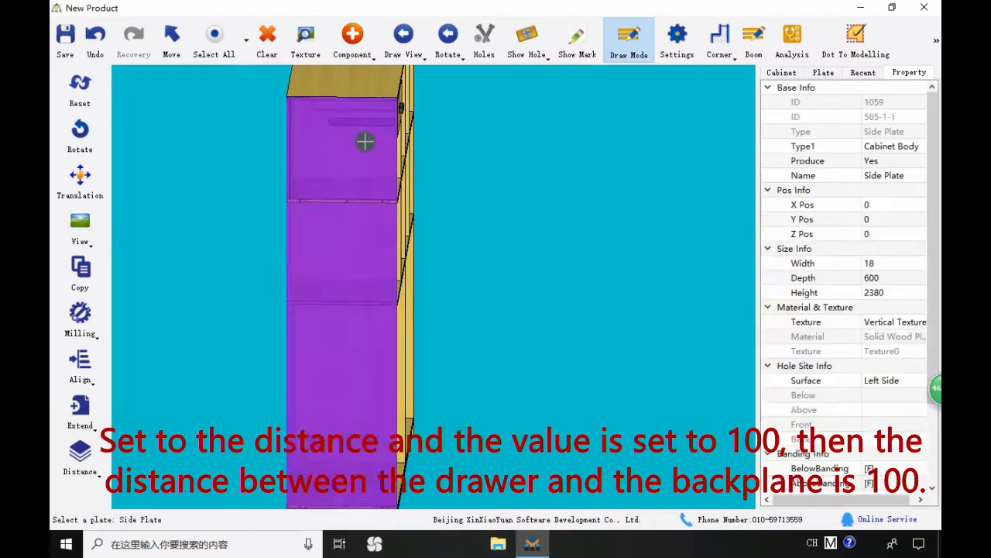
scroll(365, 141, down, 3)
click(276, 56)
Measure the distance between the drawer box and the thin back plate, and examine that gap from the side and behind.
scroll(411, 361, down, 1)
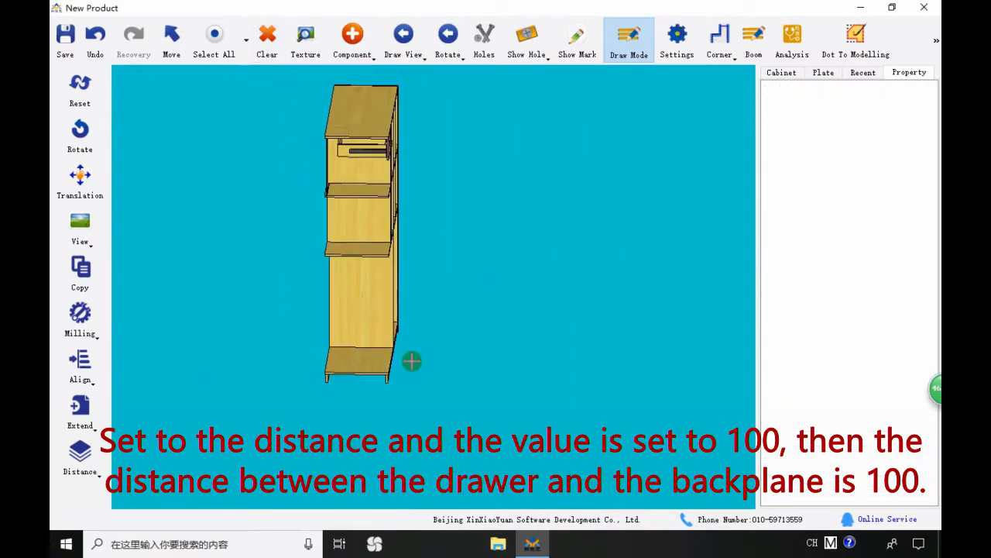
middle_drag(411, 361, 422, 415)
scroll(352, 227, up, 3)
scroll(358, 223, up, 5)
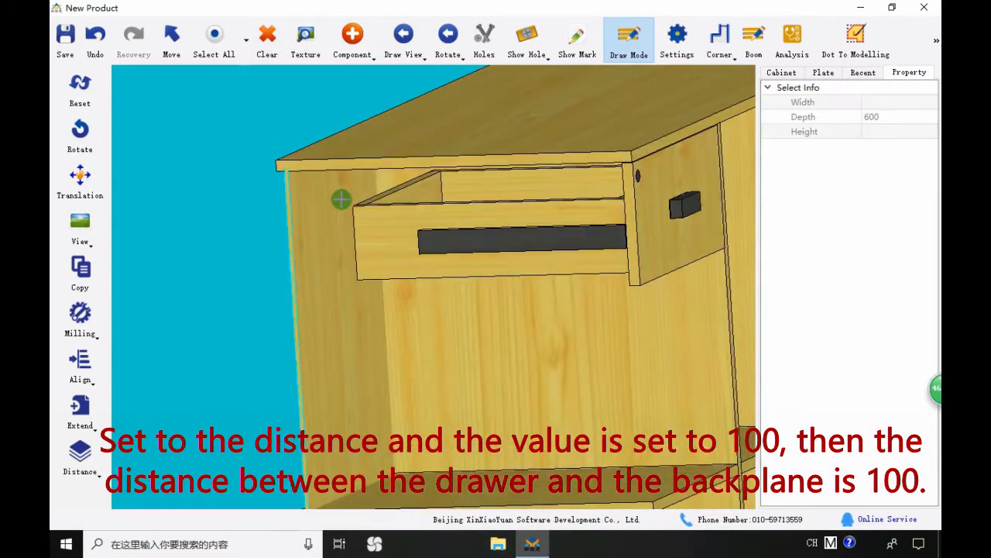
right_click(342, 199)
click(379, 294)
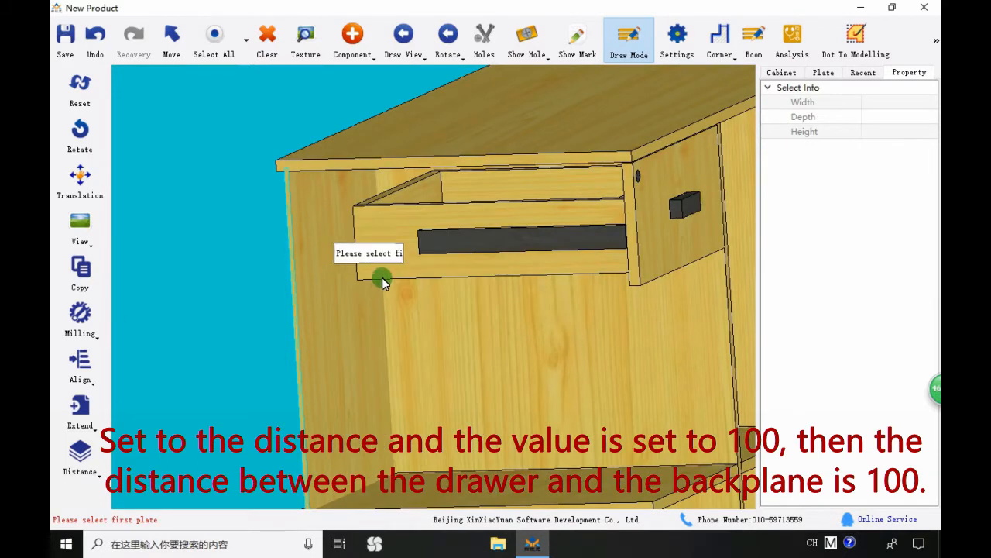
click(316, 281)
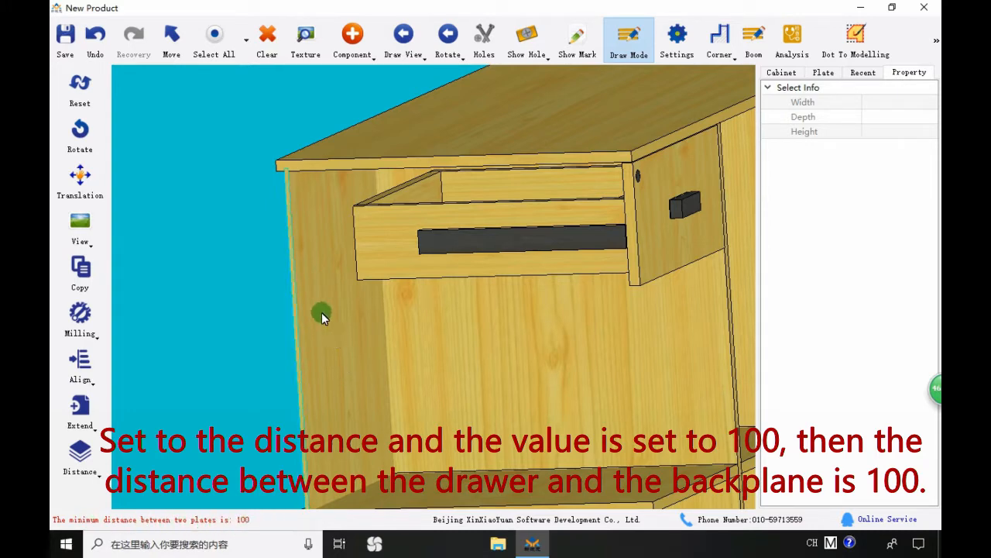
middle_drag(321, 313, 402, 292)
click(415, 234)
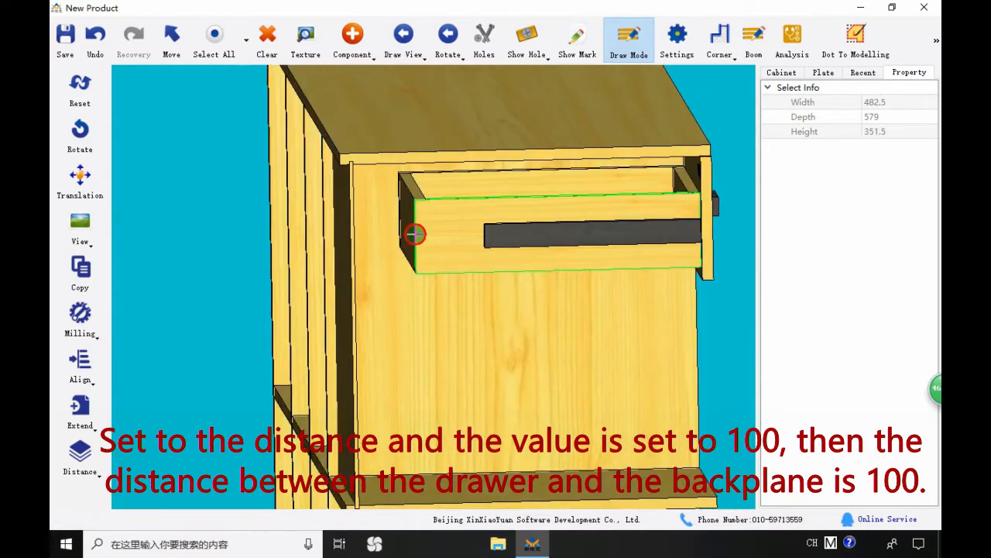
click(351, 253)
middle_drag(416, 250, 365, 252)
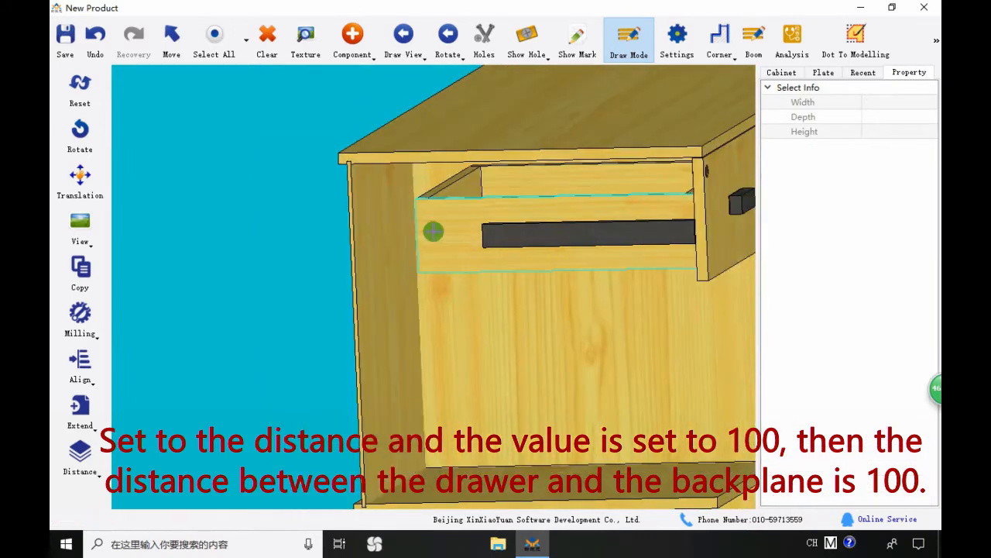
click(433, 231)
Restore the side plate and replace the drawer with one inside drawer of fixed height 200, thickness 18 and back distance 400.
click(94, 35)
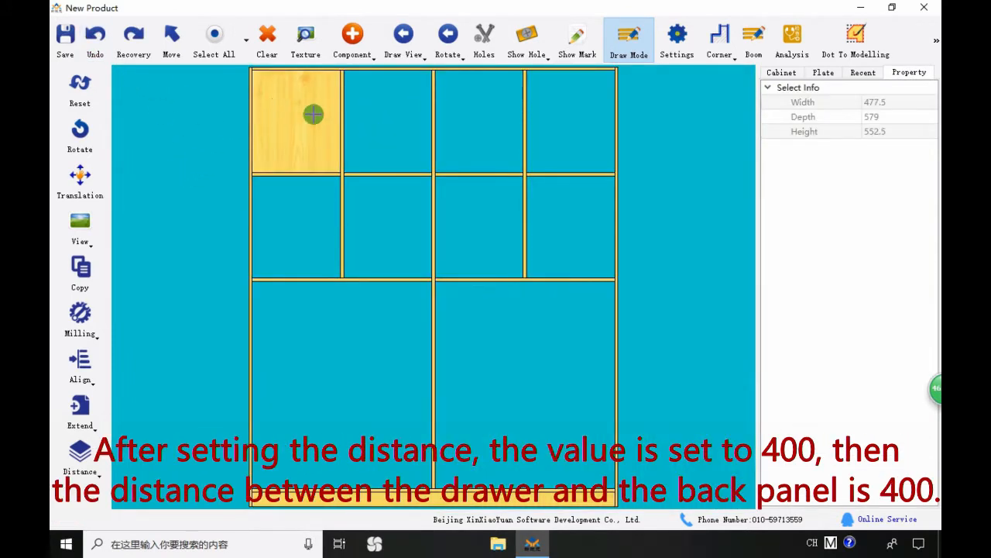
click(312, 113)
click(354, 39)
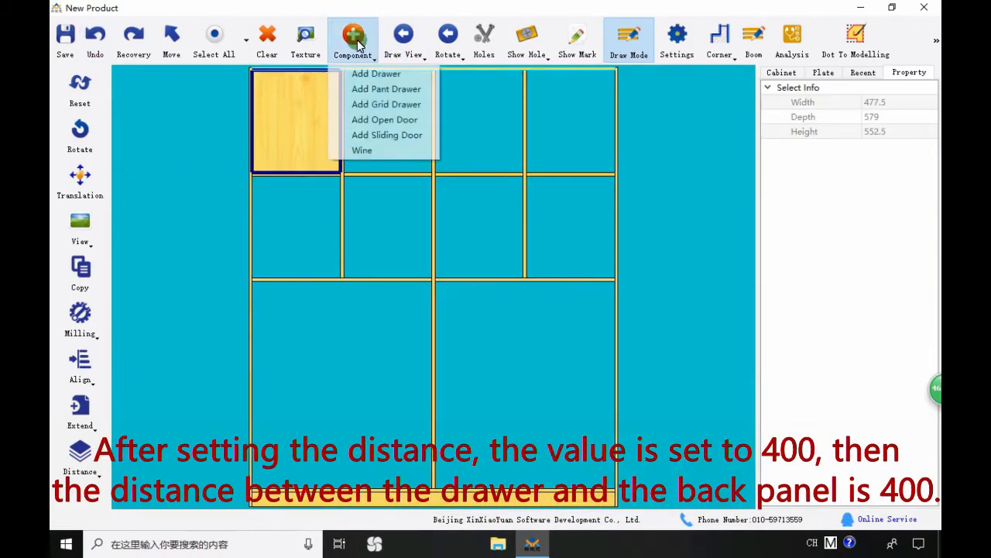
click(356, 73)
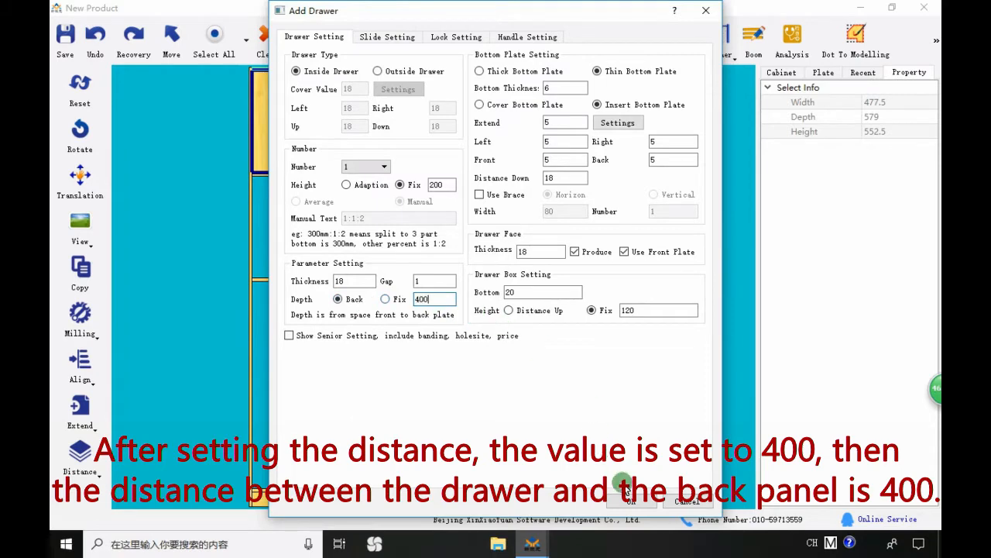
click(632, 505)
Delete the cabinet's left side plate to expose the drawer with the 400 back distance.
middle_drag(301, 203, 563, 257)
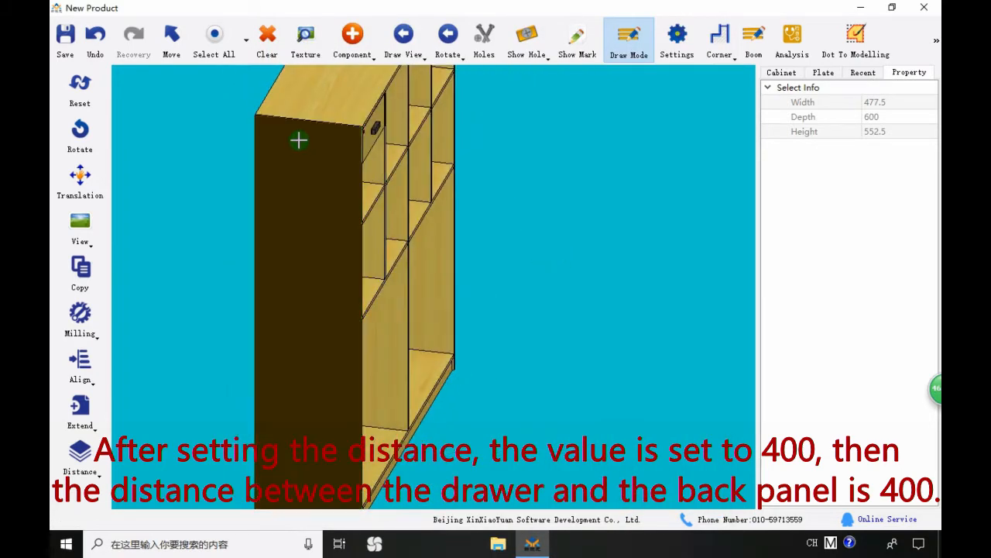
click(299, 139)
scroll(299, 140, up, 3)
key(Delete)
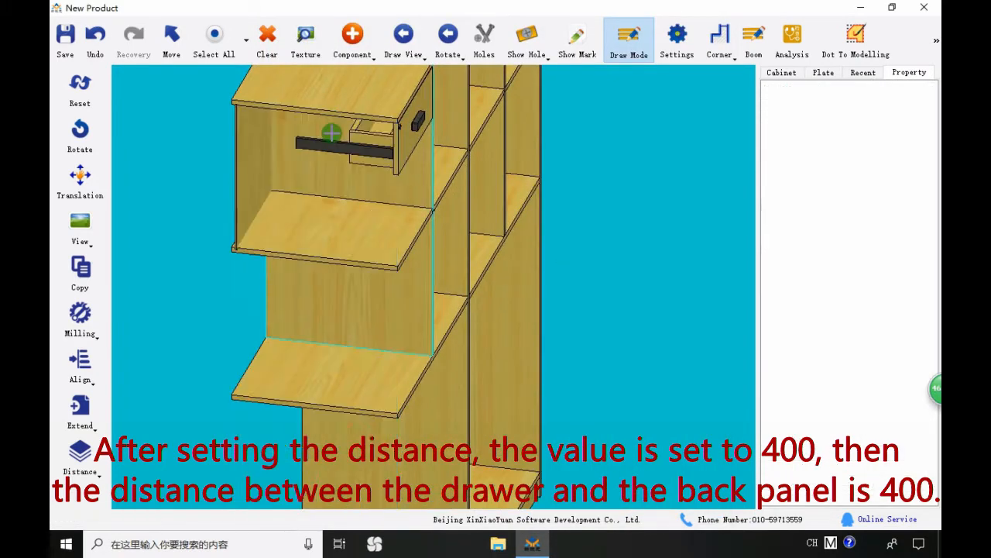
Measure the distance between the drawer box's back end and the thin back plate.
scroll(338, 132, up, 4)
middle_drag(361, 132, 428, 139)
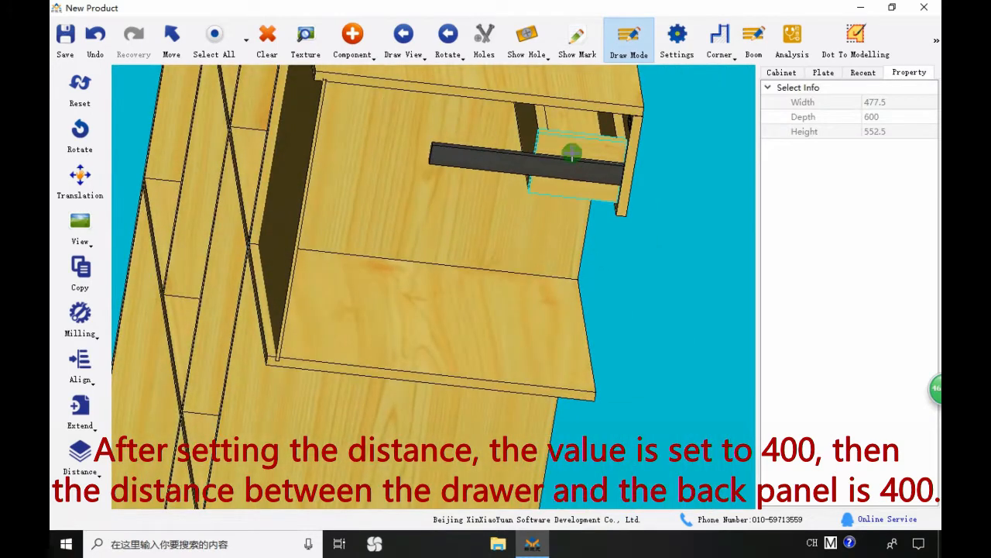
click(564, 151)
click(471, 127)
right_click(472, 127)
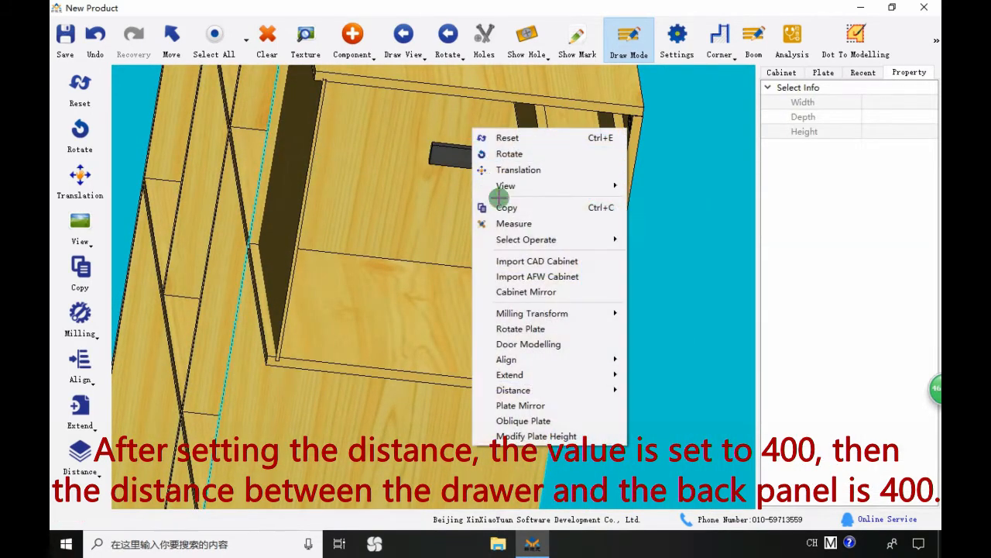
click(498, 388)
click(569, 146)
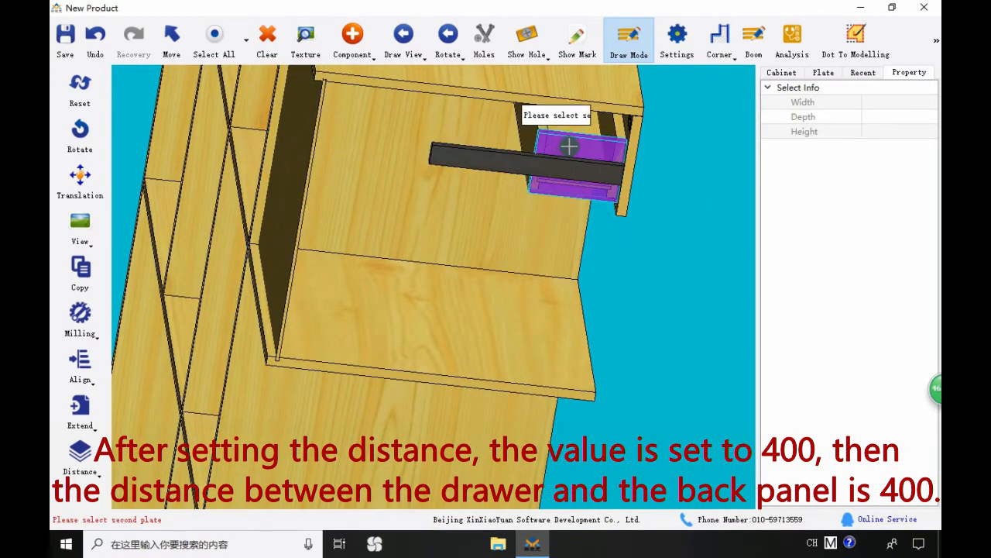
click(306, 162)
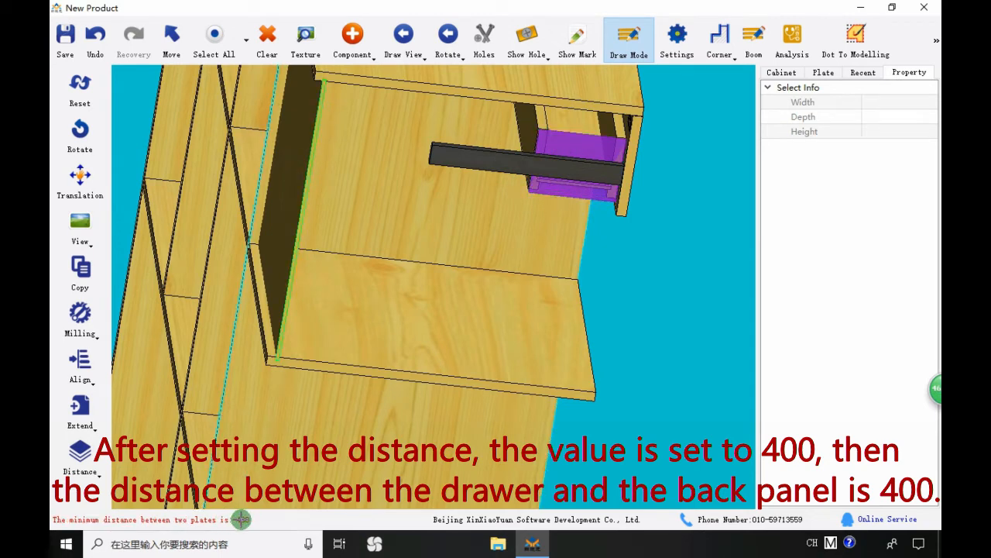
Restore the side plate and replace the drawer with an inside drawer, height 200, back distance 100, thin inserted bottom plate 6 thick.
middle_drag(336, 503, 372, 279)
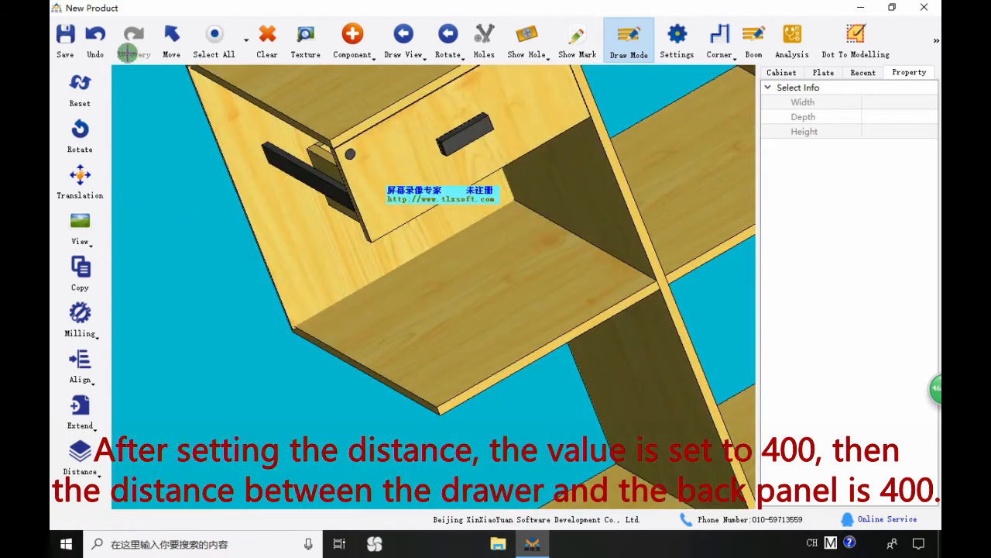
click(96, 41)
click(96, 41)
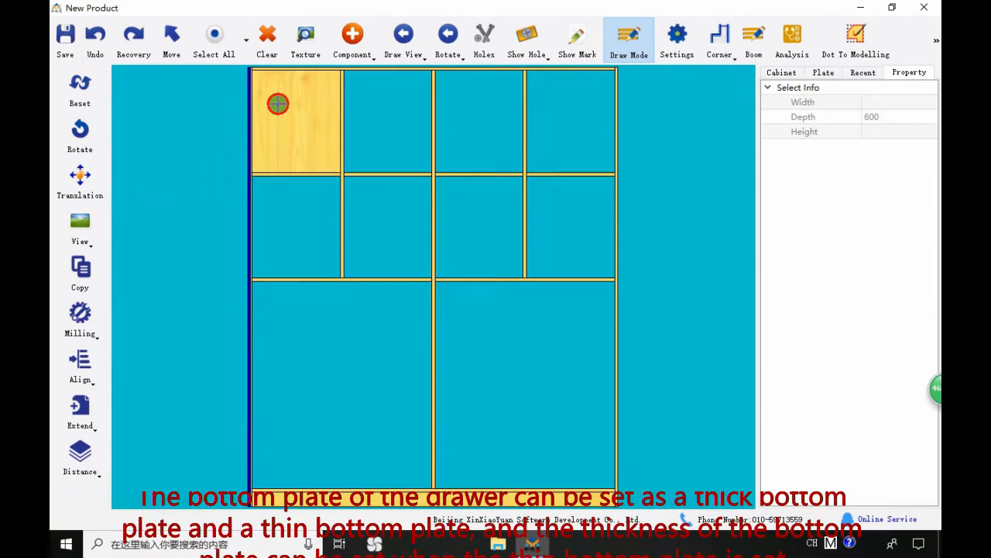
click(355, 40)
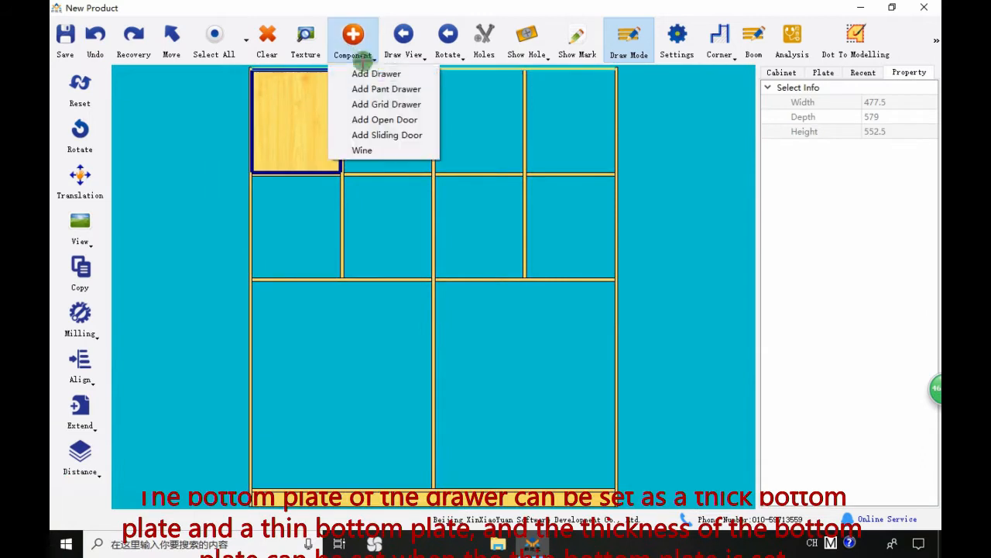
click(374, 73)
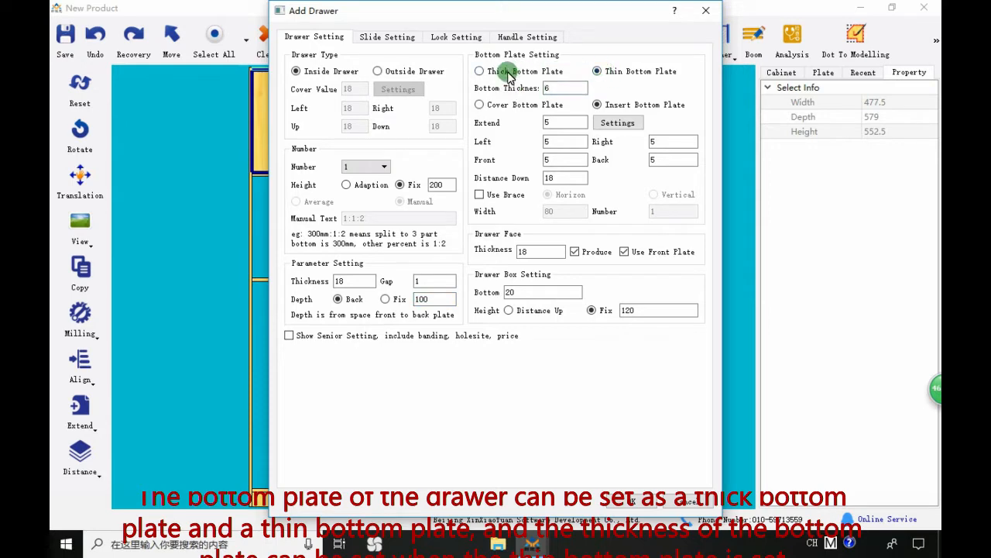
click(618, 496)
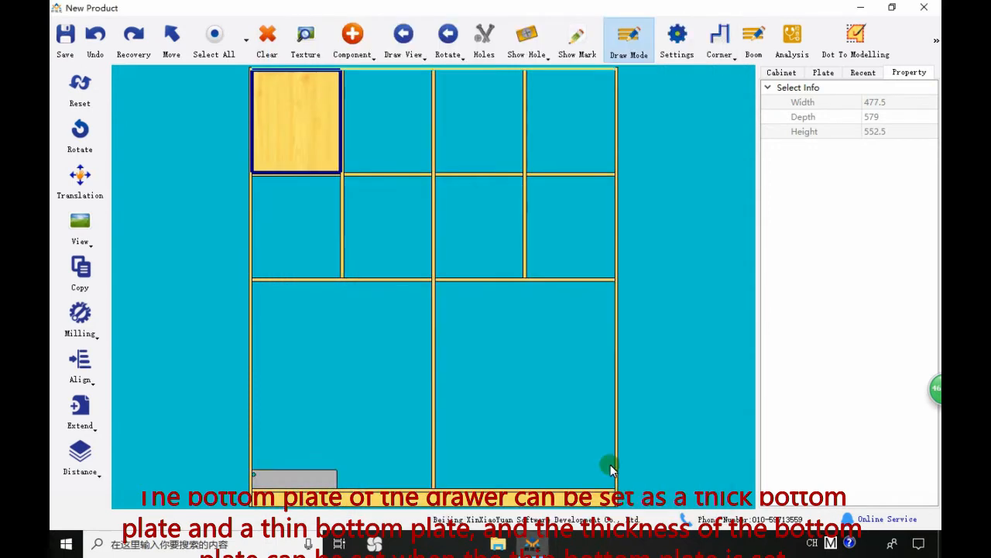
Delete the cabinet's top plate and check the drawer's thin bottom plate thickness in its properties.
middle_drag(343, 166, 398, 207)
scroll(283, 93, up, 3)
click(296, 93)
key(Delete)
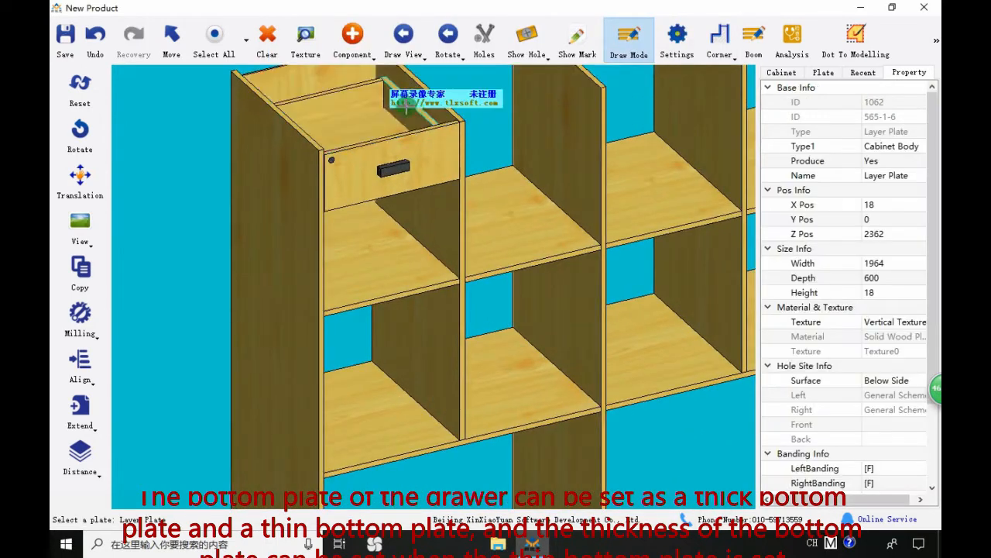
click(390, 113)
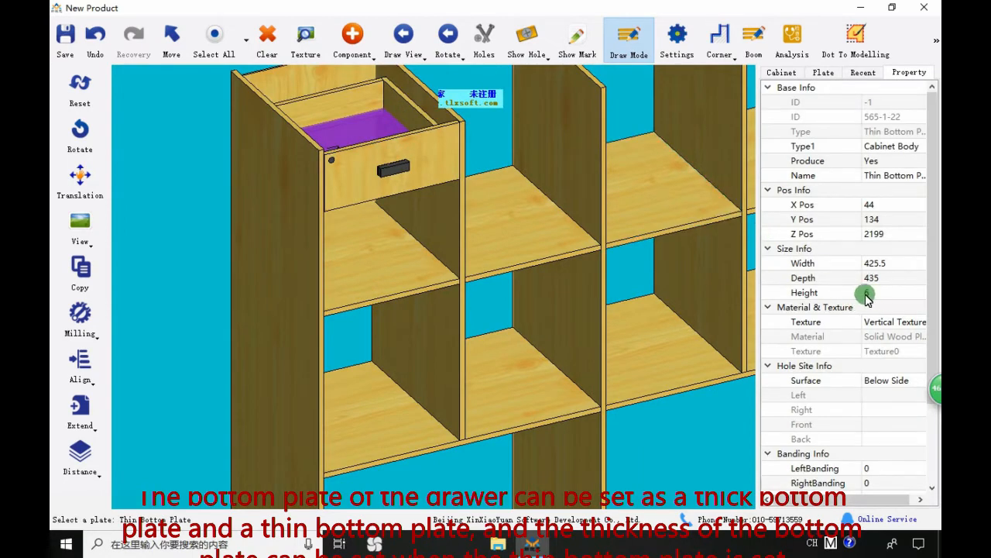
Restore the top plate and add an inside drawer with a thick bottom plate to the top-right compartment.
scroll(310, 326, down, 5)
key(ctrl+z)
scroll(401, 160, up, 4)
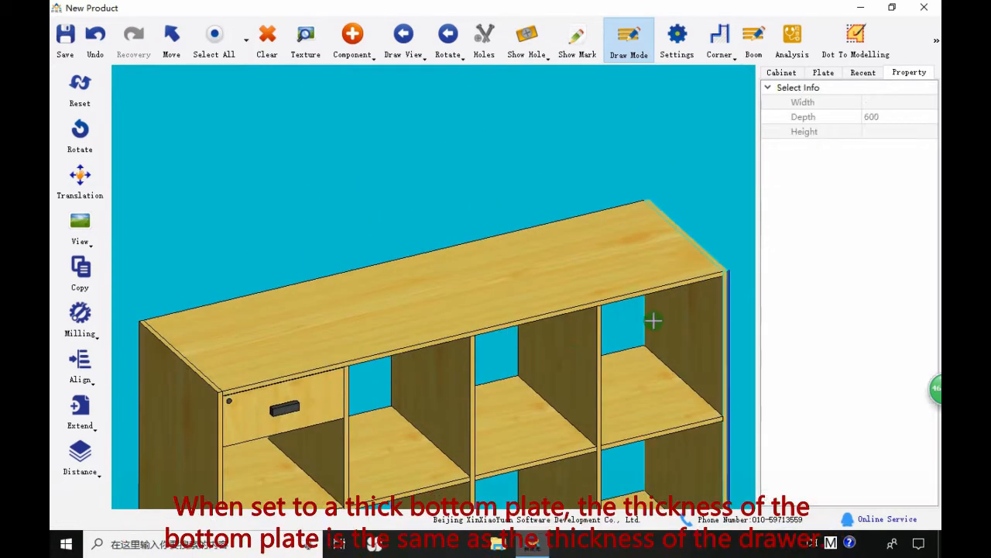
middle_drag(654, 320, 534, 240)
click(610, 297)
click(353, 43)
click(369, 72)
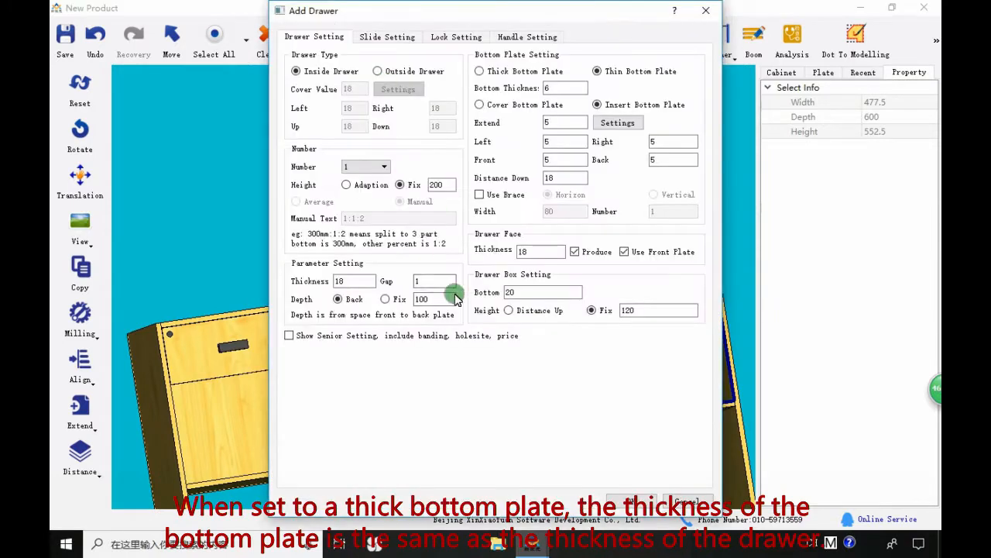
click(520, 71)
click(645, 502)
Delete the cabinet's top plate and compare the thickness of the thick and thin drawer bottom plates in their properties.
middle_drag(454, 343, 631, 210)
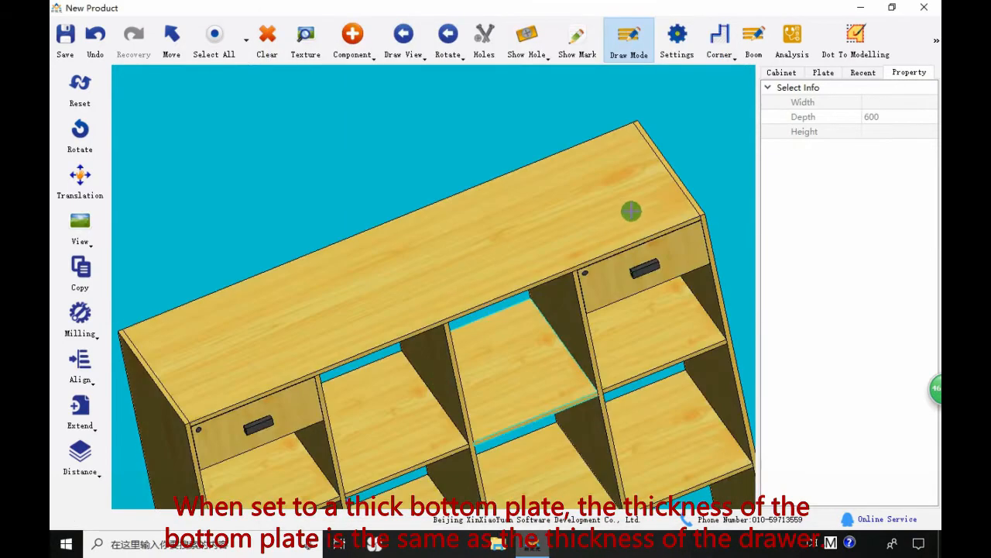
click(629, 209)
key(Delete)
scroll(630, 208, up, 3)
middle_drag(540, 206, 617, 233)
click(617, 233)
scroll(618, 232, down, 3)
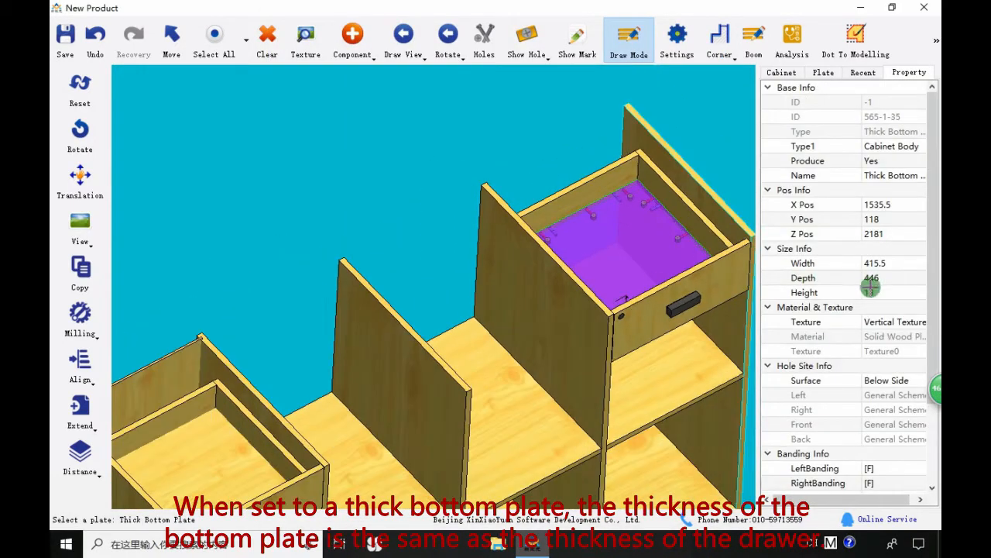
click(243, 444)
drag(880, 292, 845, 292)
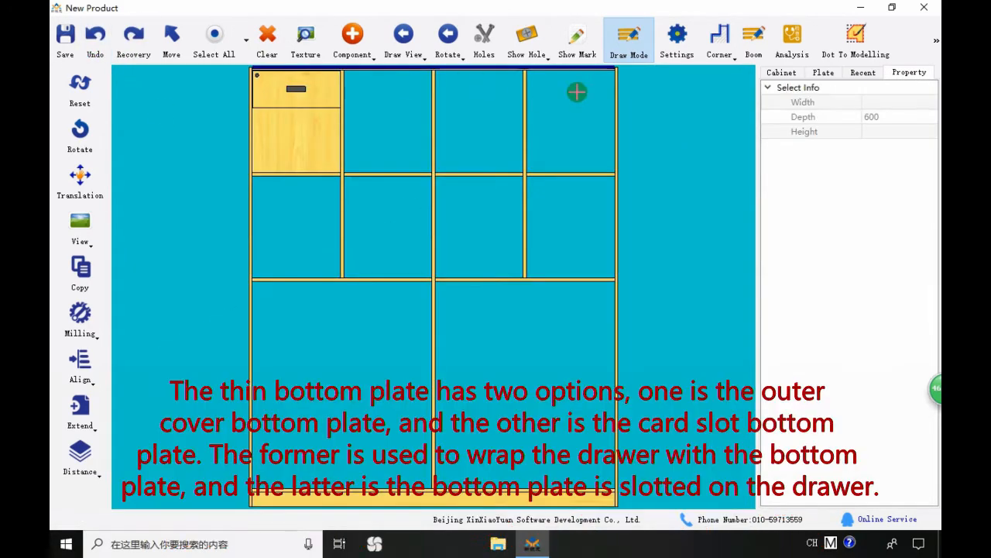
Add an inside drawer to the top-right compartment with a 6 thick thin bottom plate set to Cover Bottom Plate, extend 5.
click(352, 38)
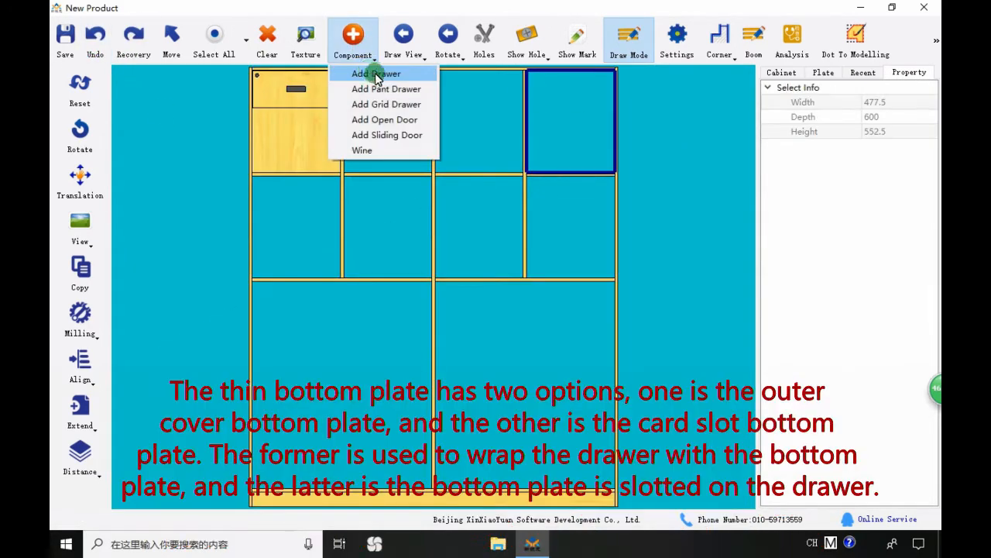
click(377, 75)
click(610, 72)
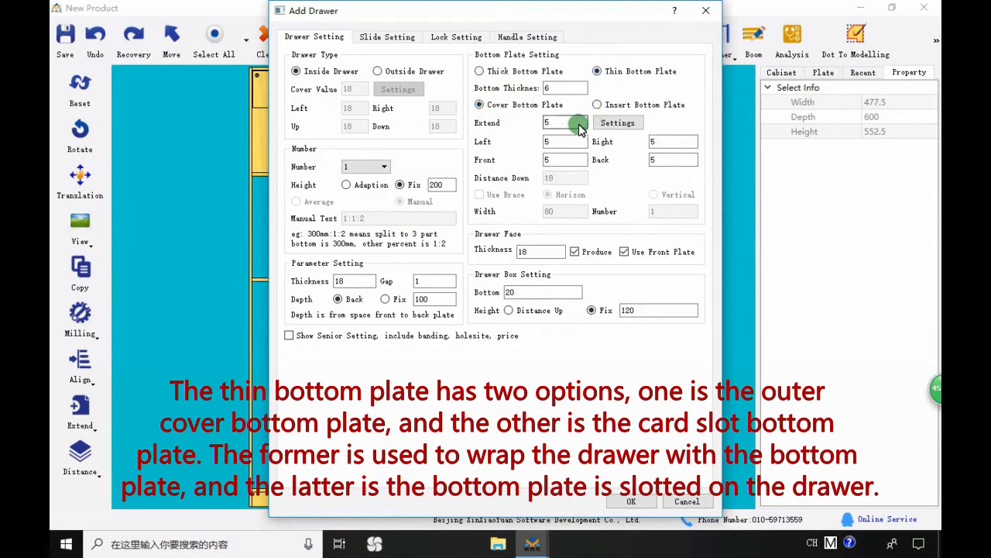
click(631, 502)
Delete the drawer and the back plate from the top-left compartment.
click(571, 120)
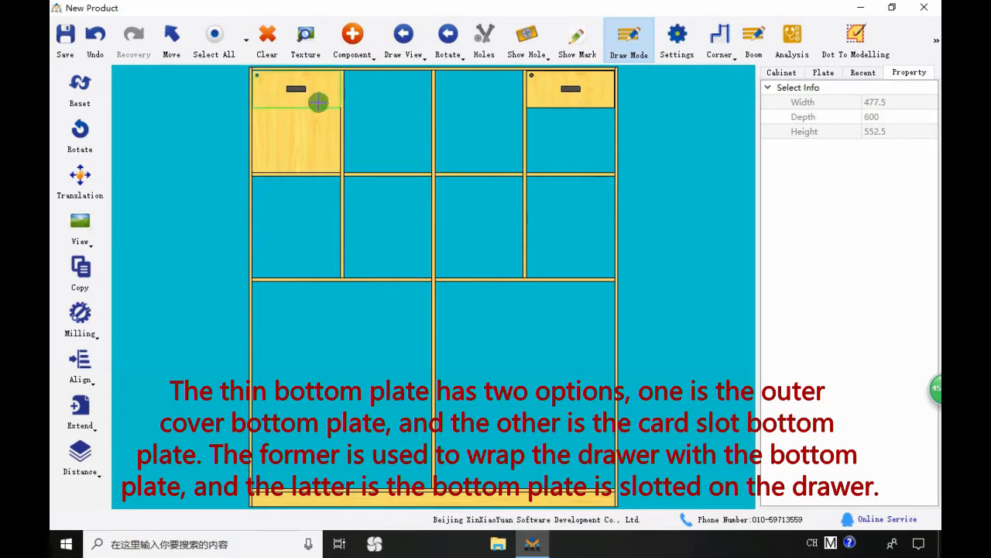
key(Delete)
key(Return)
Add a drawer to the compartment directly below the top-right drawer.
click(571, 226)
click(352, 42)
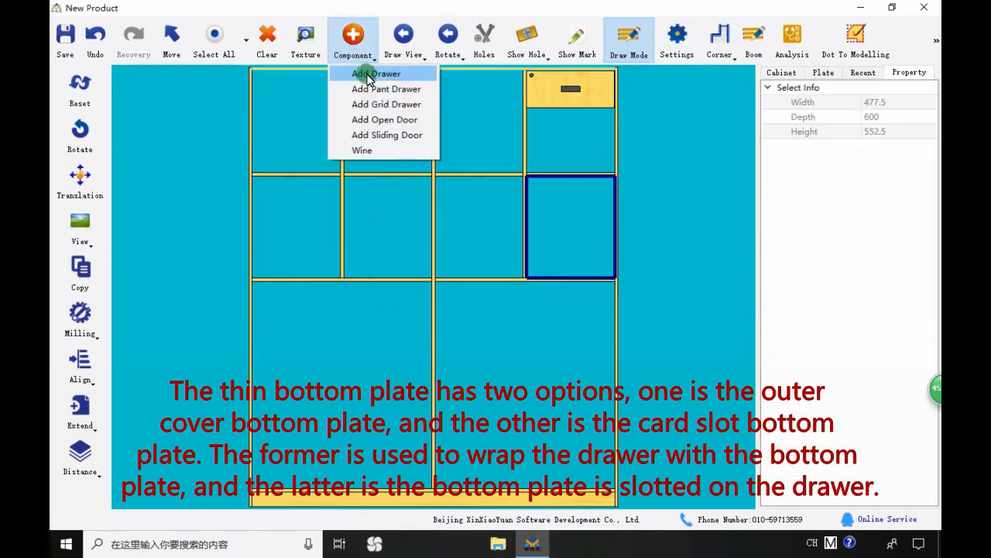
click(375, 74)
click(642, 501)
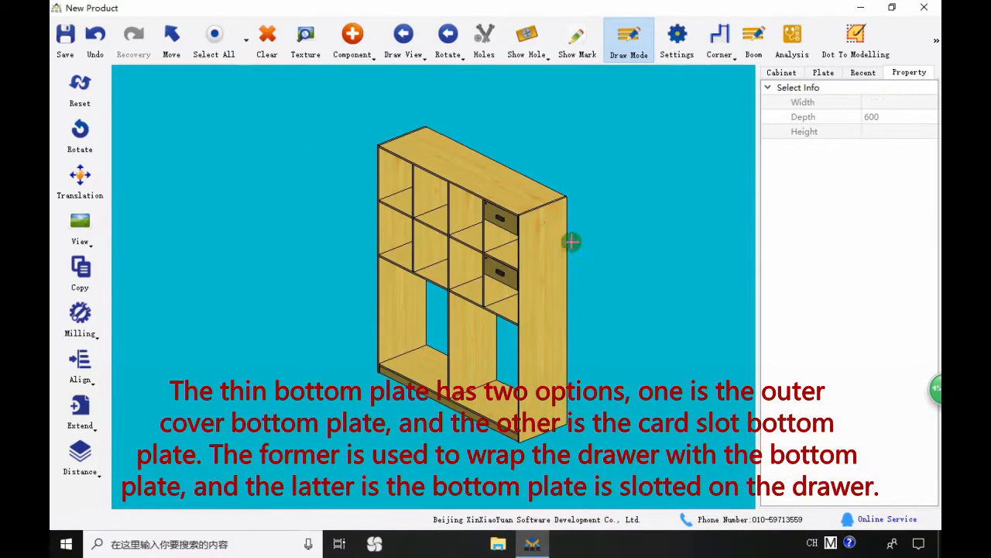
Delete the cabinet's right side plate and examine how the bottom plates sit on the two right-hand drawers.
scroll(551, 223, up, 3)
click(552, 224)
key(Delete)
middle_drag(552, 223, 232, 156)
scroll(542, 247, up, 3)
scroll(215, 159, up, 3)
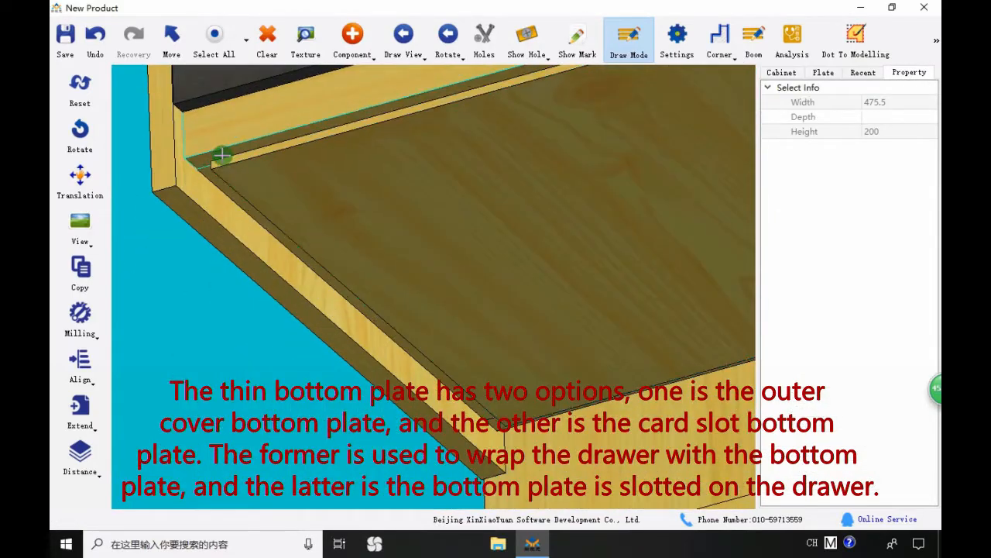
scroll(248, 143, down, 5)
scroll(313, 392, up, 3)
middle_drag(314, 392, 568, 133)
scroll(300, 328, down, 3)
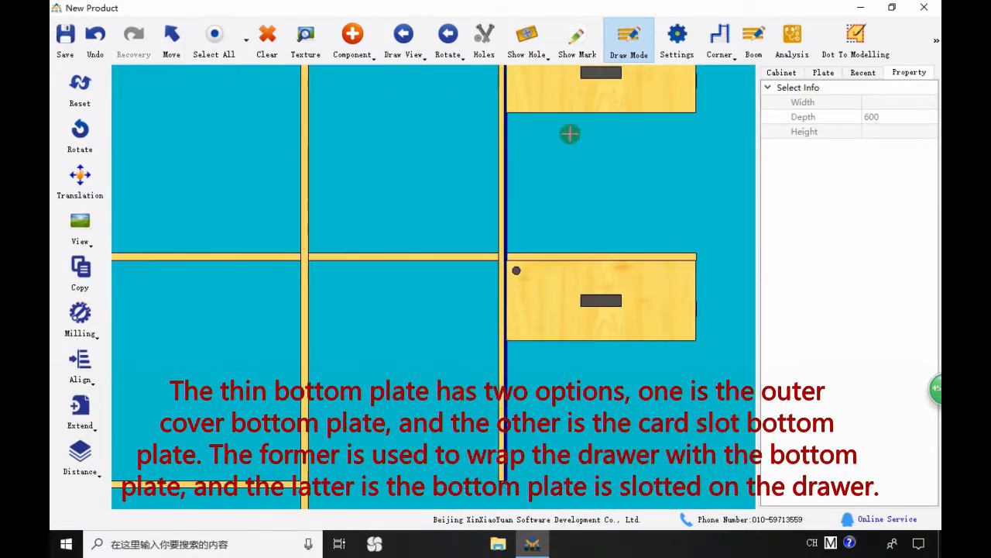
Restore the right side plate and add a drawer with a 6 thick cover bottom plate extended 18 all round to the second top compartment.
key(ctrl+z)
scroll(534, 263, down, 4)
scroll(490, 236, up, 3)
click(358, 202)
click(352, 39)
click(387, 72)
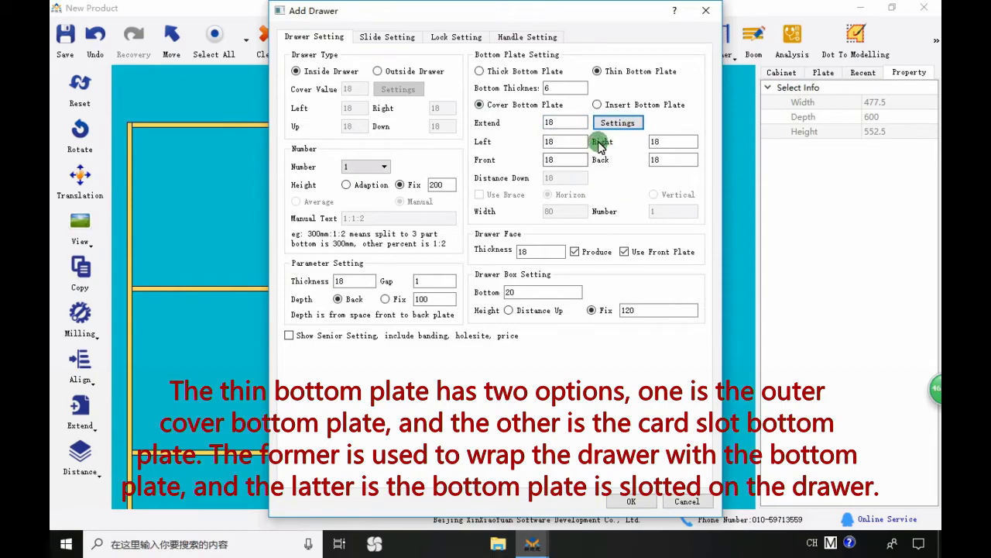
click(631, 502)
Delete the upright plates beside the second top drawer to expose its side and bottom.
scroll(447, 237, up, 3)
middle_drag(447, 237, 361, 159)
click(358, 164)
key(Delete)
middle_drag(307, 175, 371, 292)
click(371, 291)
key(Delete)
Examine the drawer's extended cover bottom plate and its edges from below and behind.
right_click(543, 320)
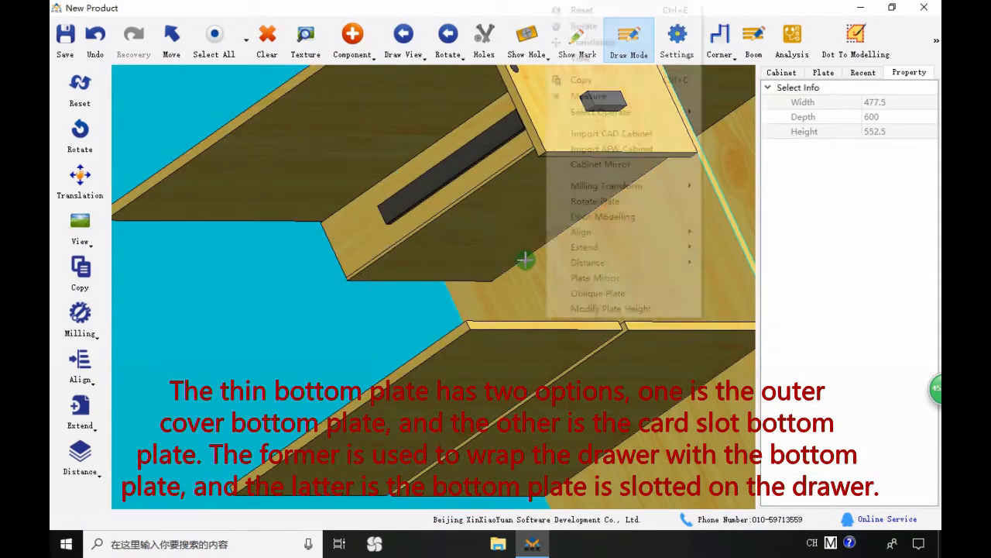
middle_drag(524, 258, 496, 248)
click(496, 248)
middle_drag(551, 155, 476, 266)
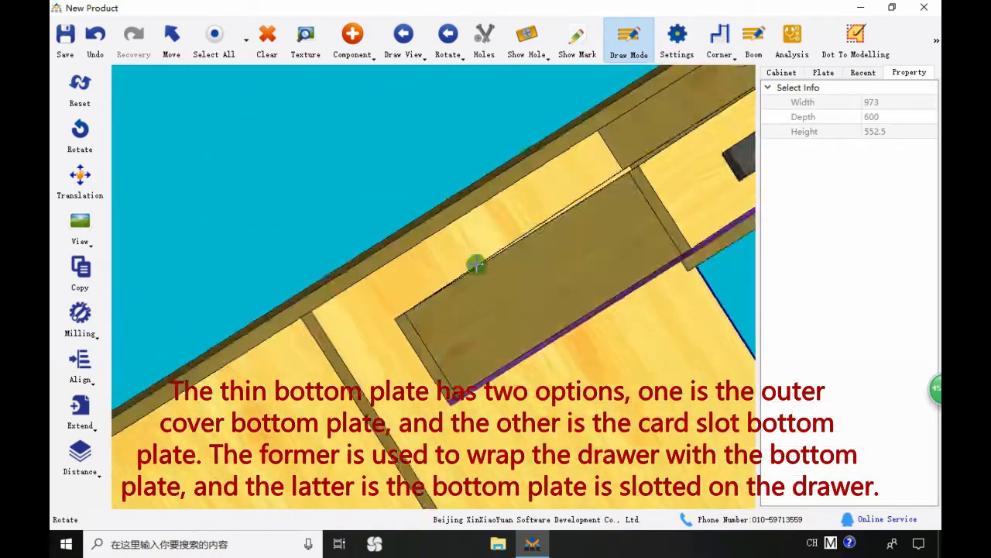
scroll(395, 343, down, 2)
scroll(580, 267, up, 2)
scroll(580, 267, down, 2)
middle_drag(580, 266, 434, 236)
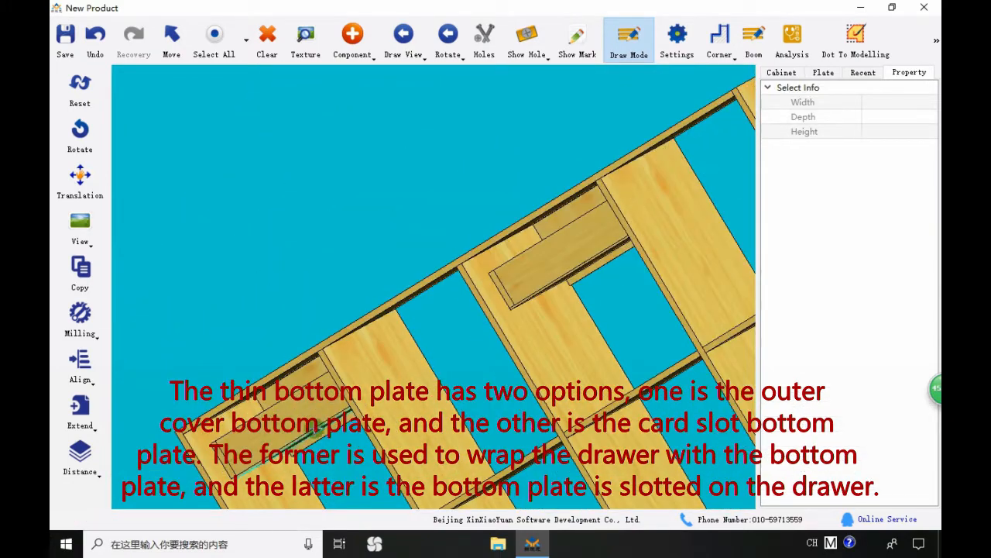
Add an inside drawer to the top-left compartment with a 6 thick inserted bottom plate, extend 5 and distance down 18.
click(402, 40)
click(309, 135)
click(353, 42)
click(365, 93)
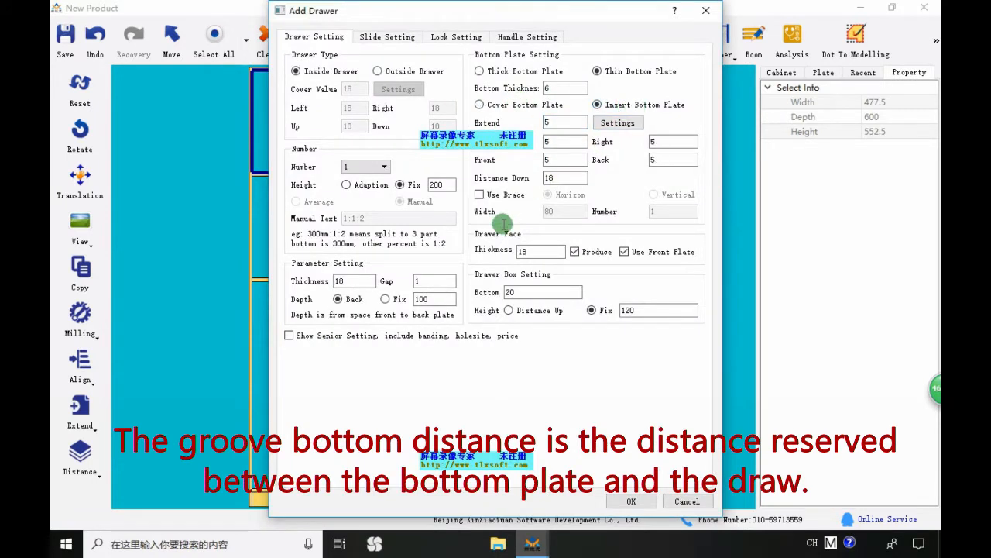
click(632, 501)
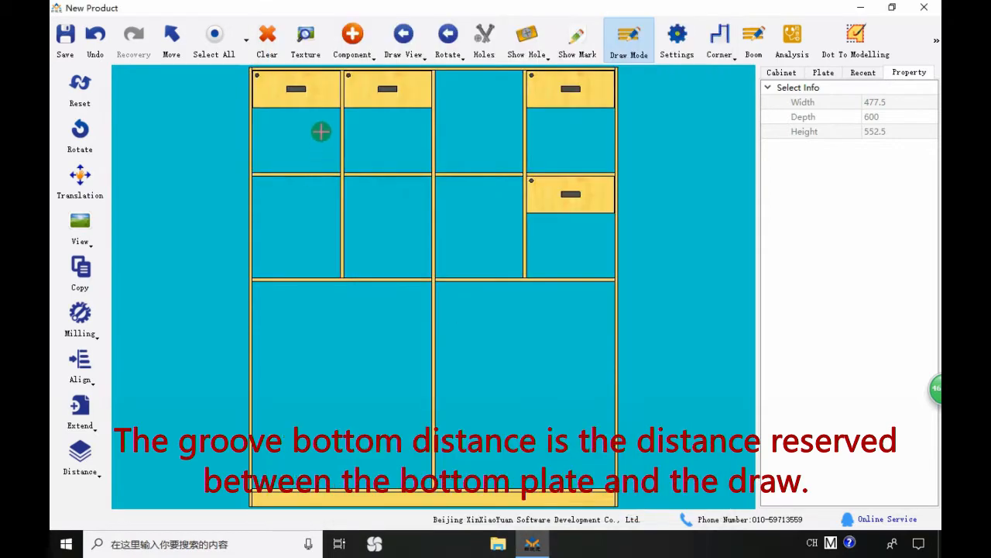
Examine from below the gap between the top-left drawer's inserted bottom plate and the lower edge of its side plate.
middle_drag(321, 128, 209, 82)
scroll(343, 217, up, 5)
click(432, 200)
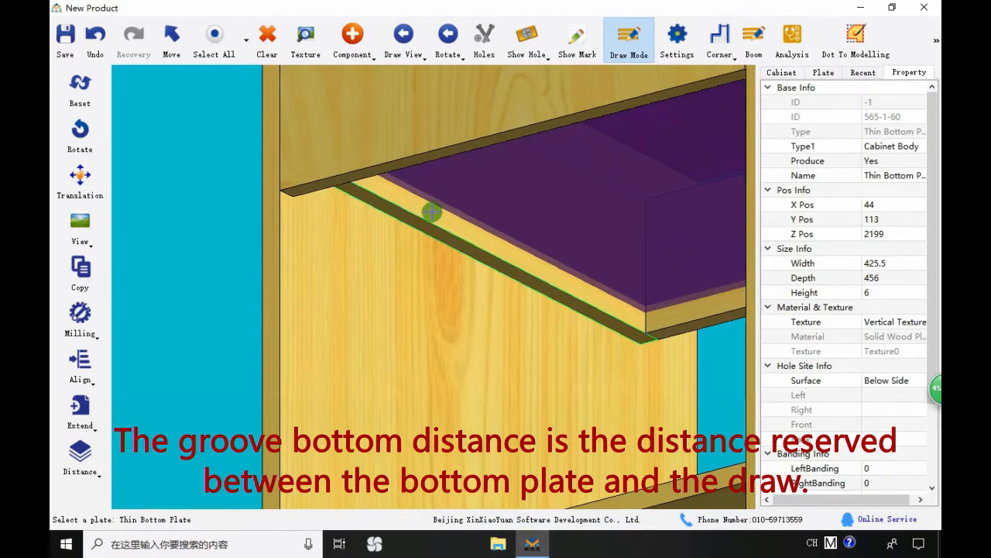
click(432, 224)
right_click(370, 185)
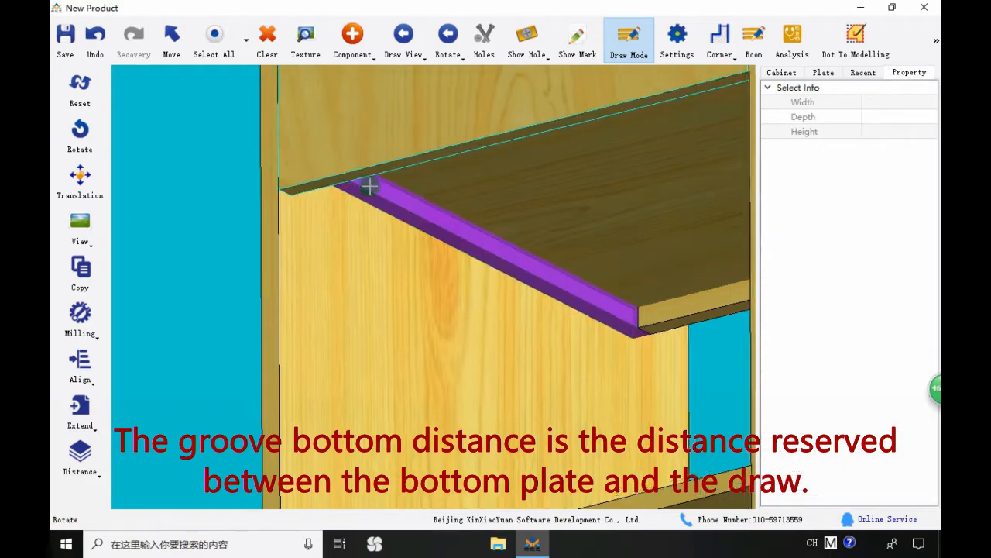
Add a drawer with one horizontal brace 80 wide to the compartment below the top-left drawer, and select the brace.
scroll(364, 256, down, 8)
middle_drag(398, 374, 410, 355)
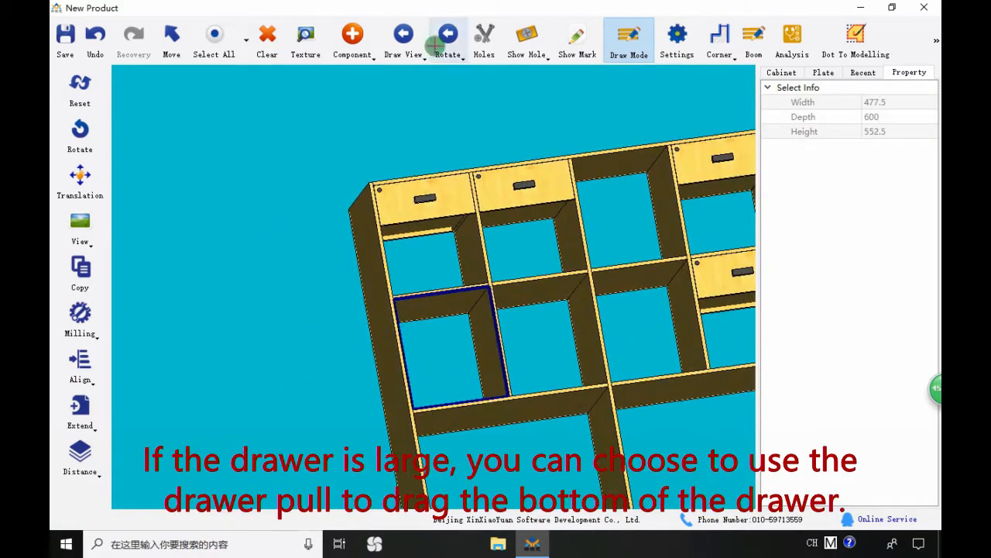
click(352, 39)
click(388, 72)
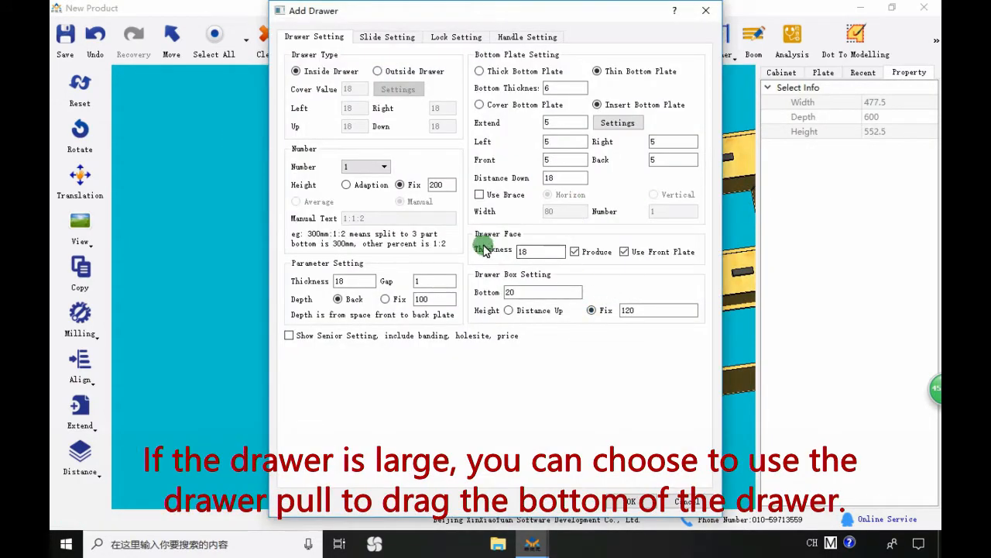
click(481, 195)
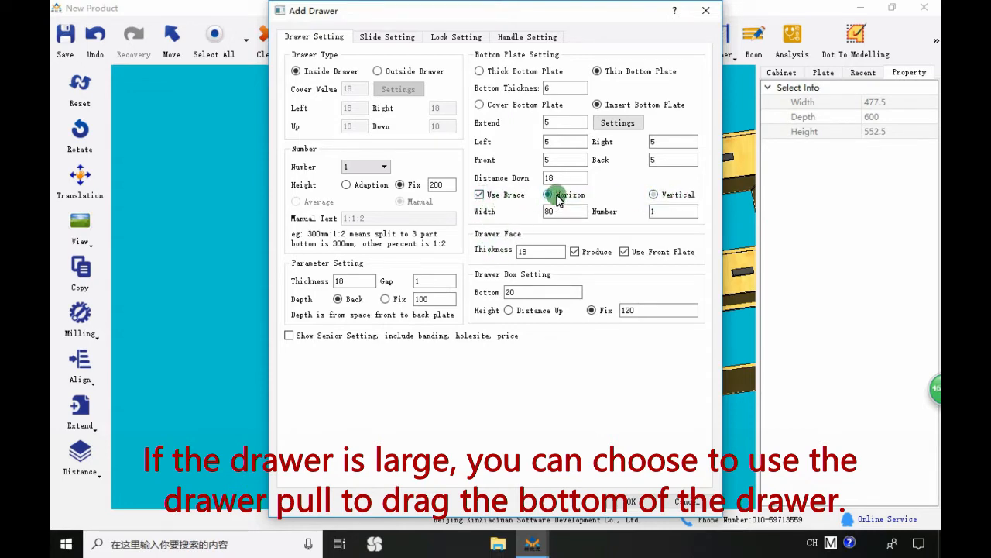
click(634, 503)
scroll(349, 294, up, 5)
click(339, 310)
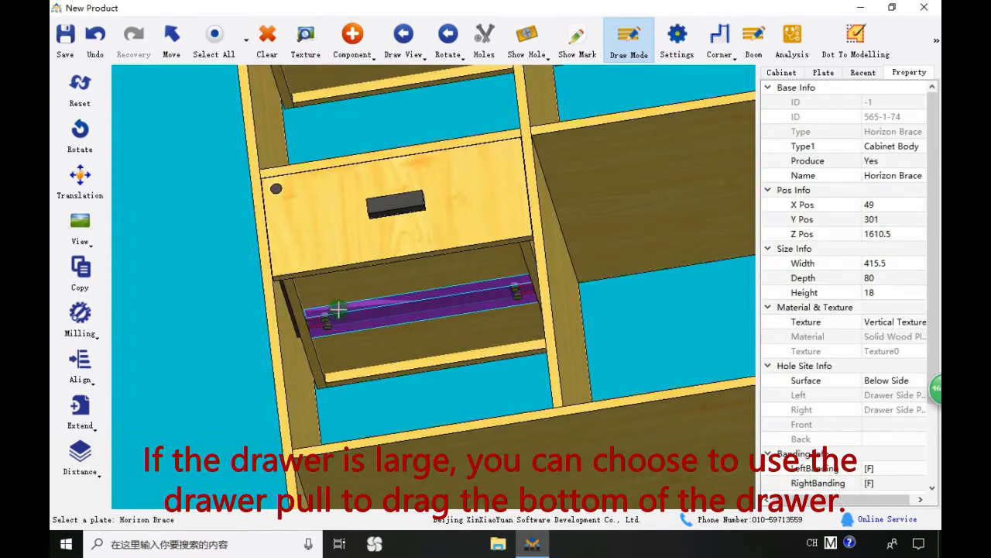
Add a drawer with one vertical brace to the second compartment of the lower row.
scroll(274, 323, down, 4)
double_click(459, 277)
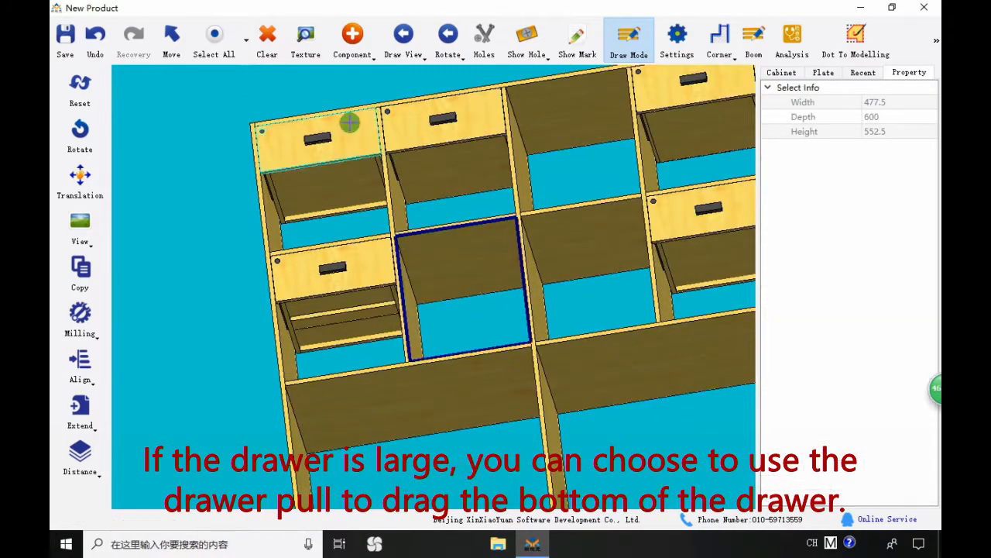
click(352, 39)
click(376, 73)
click(627, 501)
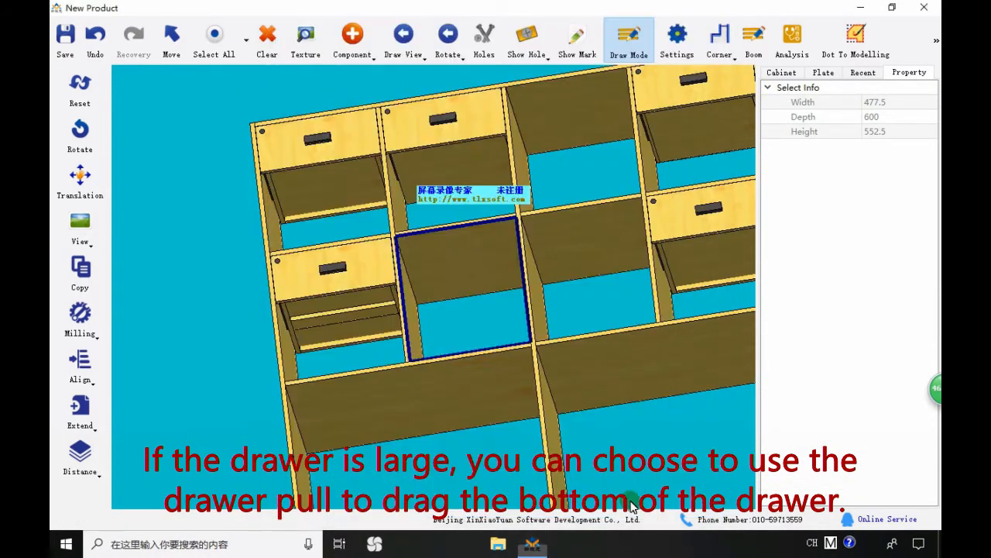
scroll(487, 336, up, 3)
click(511, 360)
Add a drawer with two vertical braces to the third compartment of the lower row.
scroll(512, 295, down, 2)
scroll(413, 229, down, 4)
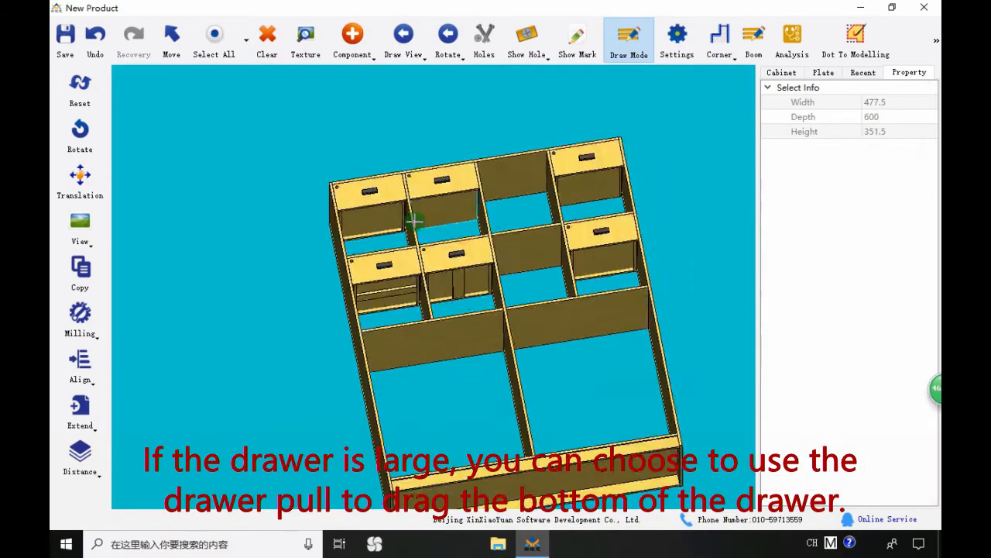
middle_drag(440, 412, 439, 367)
scroll(450, 299, up, 1)
double_click(542, 185)
click(352, 37)
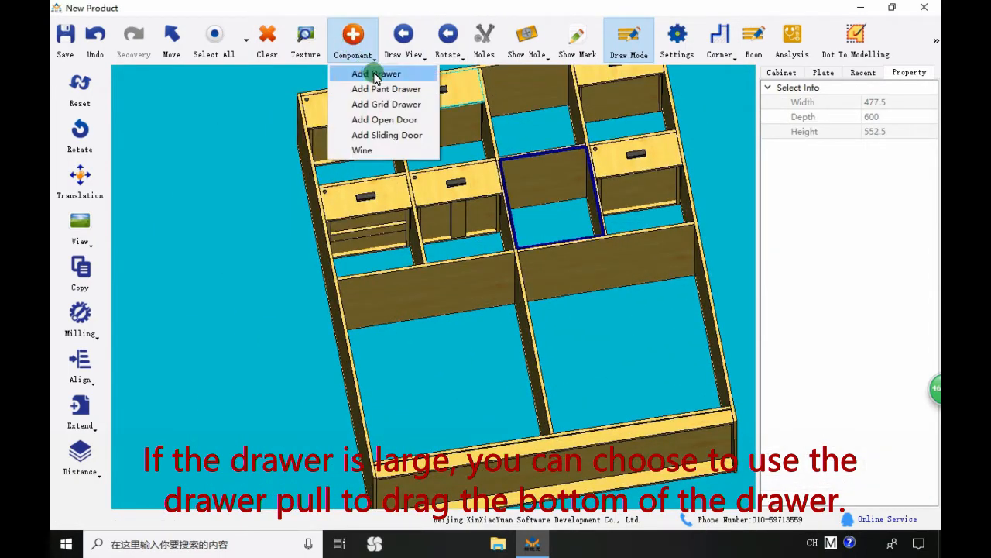
click(377, 74)
click(668, 211)
text(2)
click(630, 502)
scroll(553, 206, up, 4)
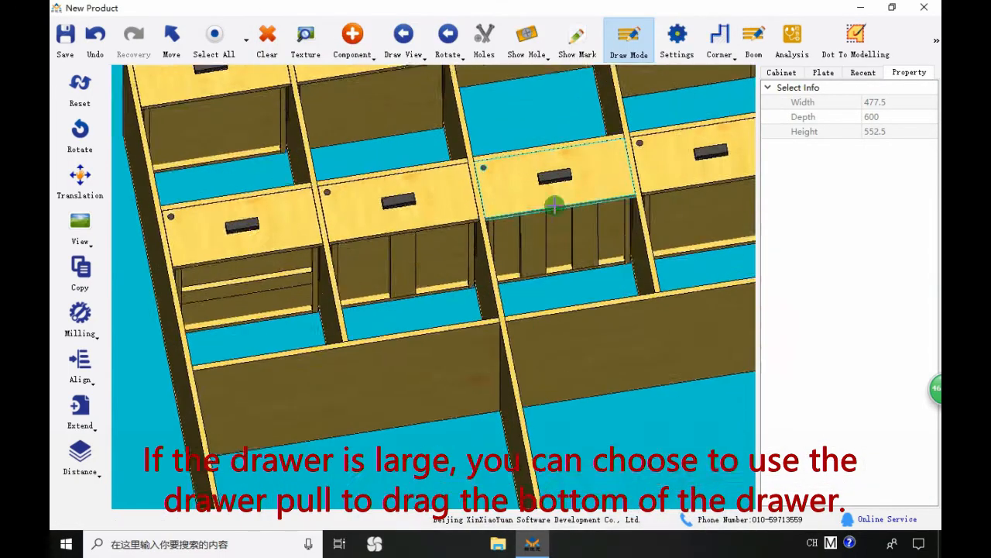
click(588, 226)
scroll(543, 233, down, 3)
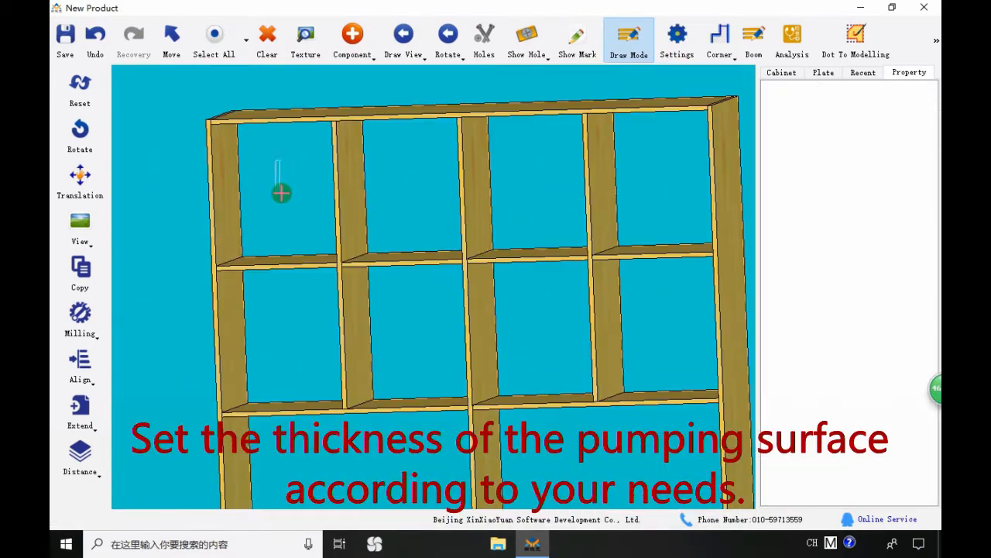
Add an inside drawer with a drawer face thickness of 10 and a fixed height of 200 to the top-left compartment.
double_click(281, 193)
click(353, 37)
click(371, 69)
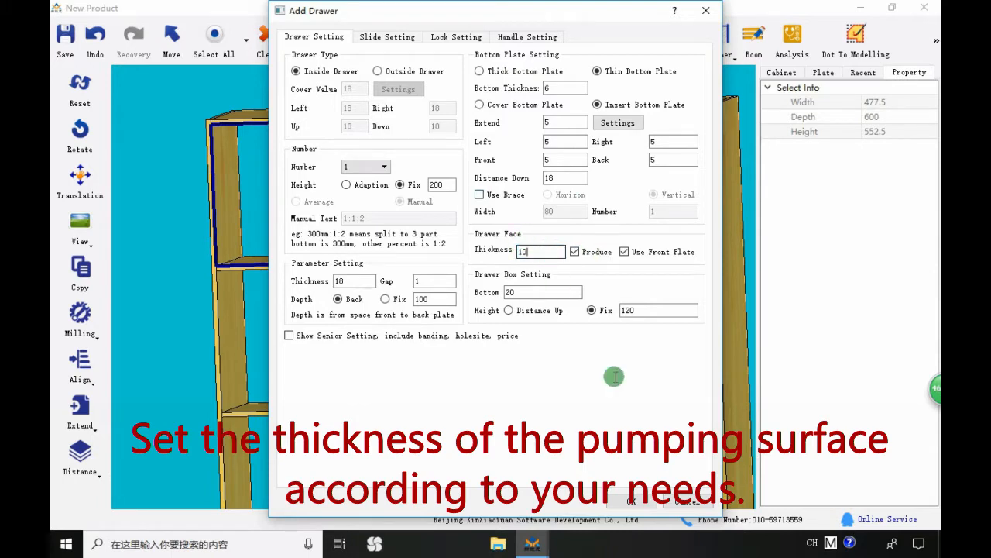
click(636, 495)
Delete the cabinet's left side plate and top plate to expose the top-left drawer.
middle_drag(249, 244, 476, 268)
click(223, 170)
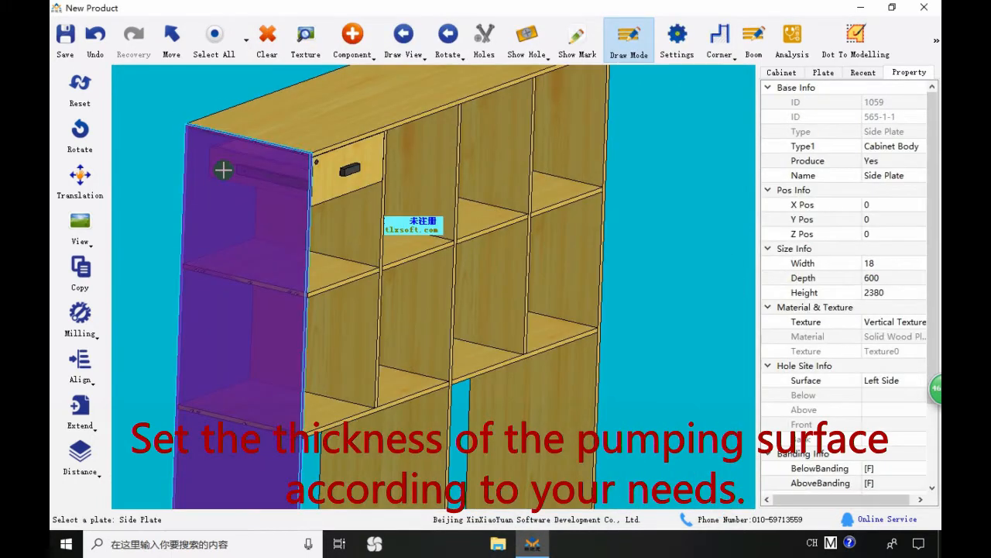
key(Delete)
scroll(251, 128, up, 3)
click(340, 131)
key(Delete)
Select the top-left drawer's face, check its depth and view it from the front.
middle_drag(412, 186, 467, 203)
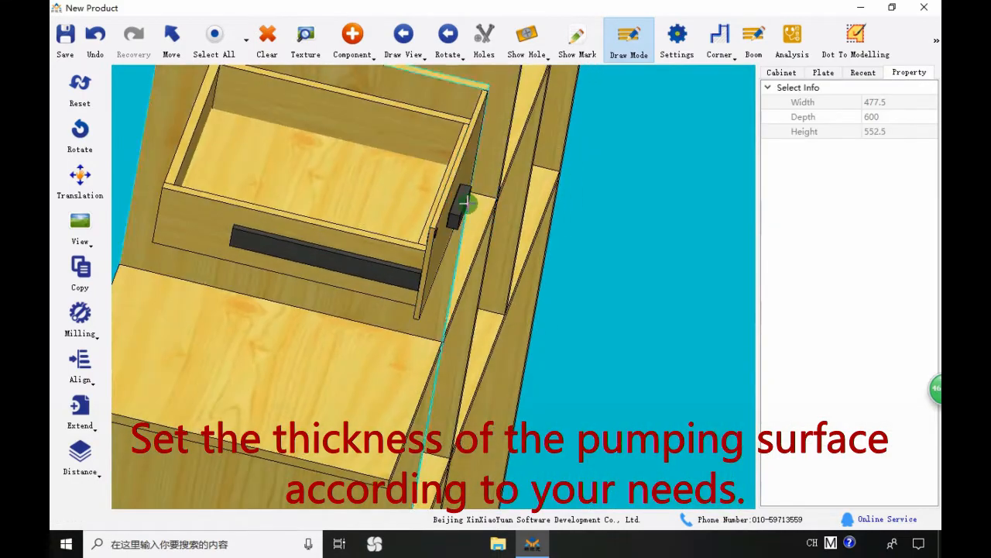
click(463, 203)
click(866, 276)
middle_drag(600, 224, 392, 211)
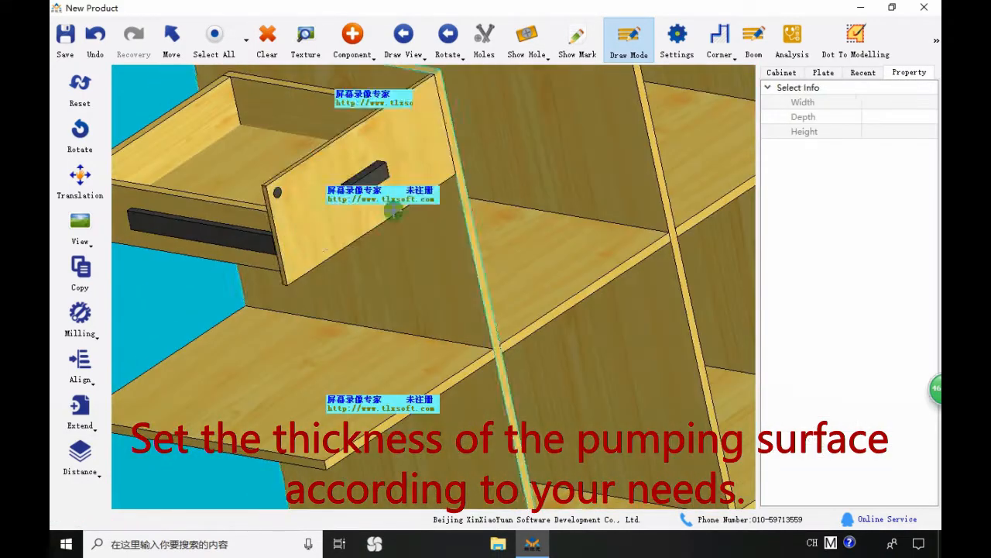
Undo the deletion of the cabinet's side plate and top plate.
click(392, 211)
key(ctrl+z)
key(ctrl+z)
Add a drawer with an 18 thick face and no front plate to the second compartment of the top row.
scroll(387, 305, down, 3)
middle_drag(387, 306, 346, 228)
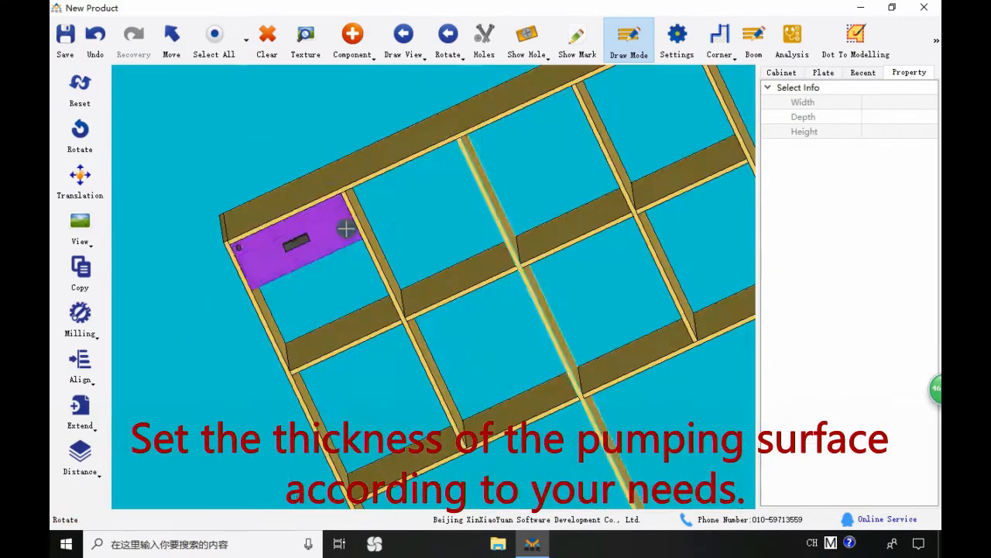
click(409, 209)
click(353, 41)
click(371, 101)
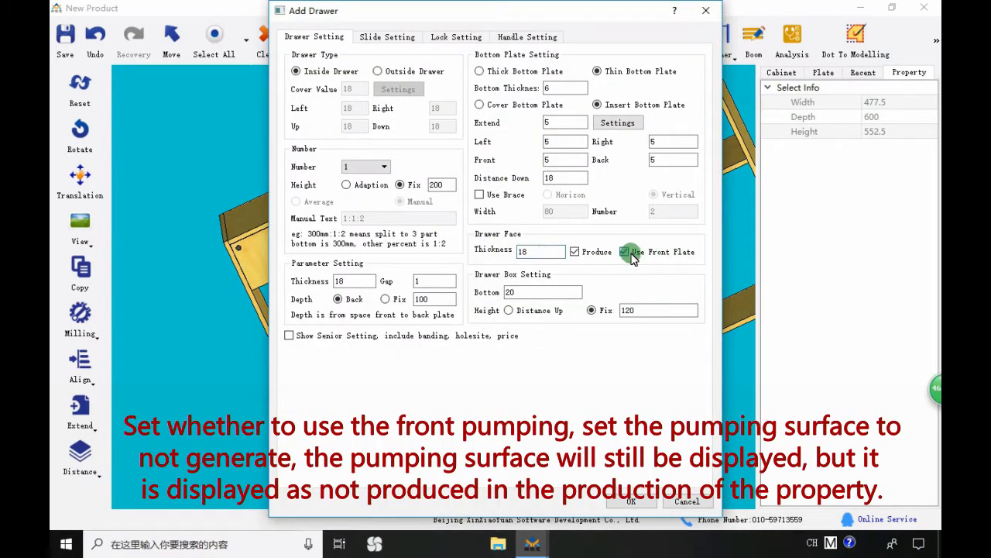
click(643, 505)
Remove the cabinet's top plate and select the top-left drawer's front plate to compare the two drawer boxes.
scroll(383, 139, up, 3)
middle_drag(382, 140, 549, 246)
click(429, 151)
key(Delete)
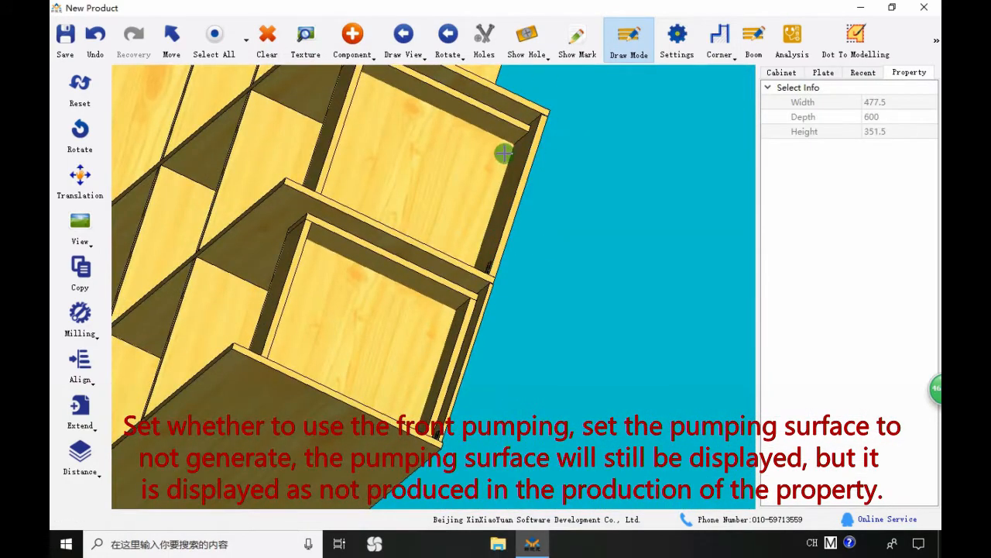
click(453, 343)
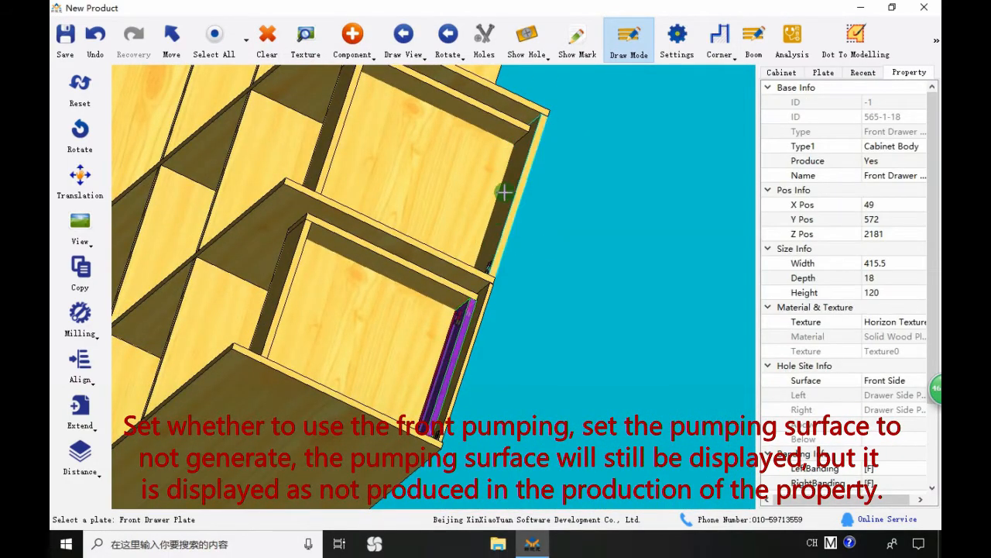
middle_drag(504, 192, 588, 201)
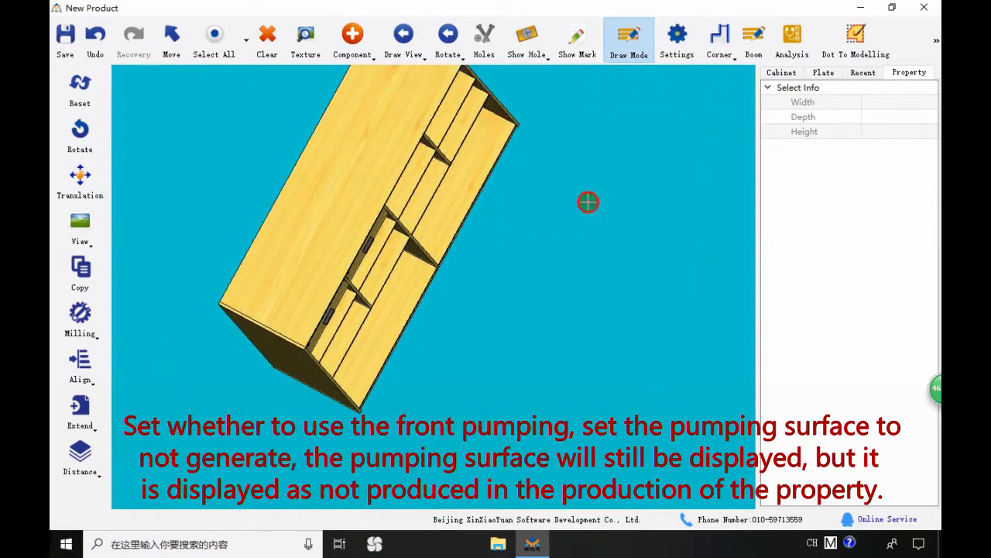
Add an inside drawer with an 18 thick face to the top-right compartment.
click(566, 155)
click(353, 38)
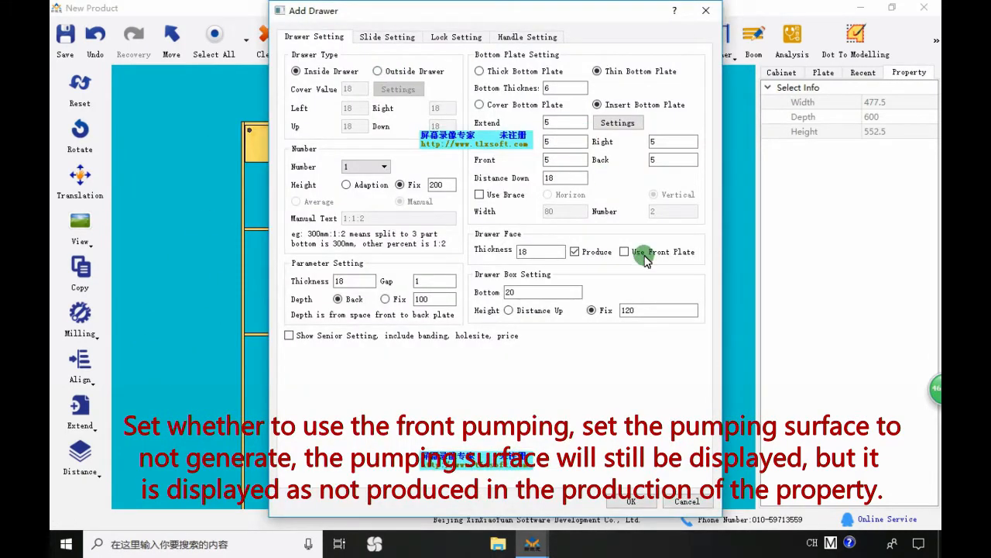
click(631, 502)
Select the top-left drawer's face and check its Produce property.
middle_drag(542, 204, 627, 178)
scroll(600, 180, up, 5)
click(488, 205)
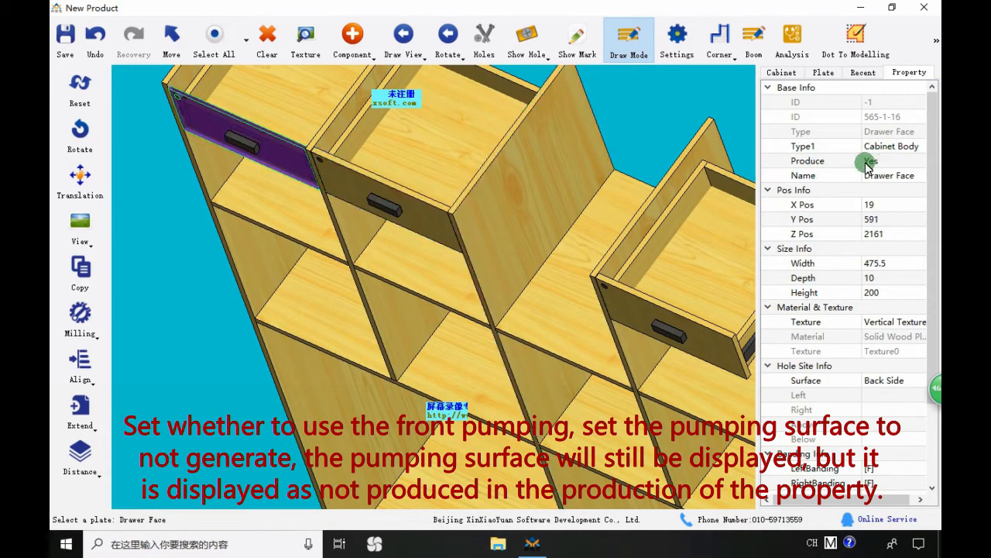
Undo the plate deletions and the three drawers added to the top row.
click(670, 132)
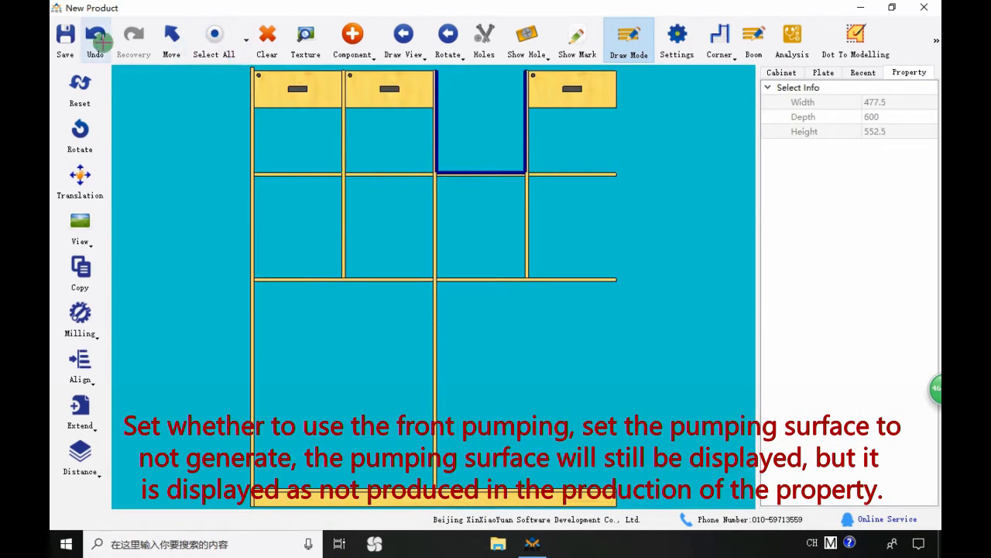
click(100, 41)
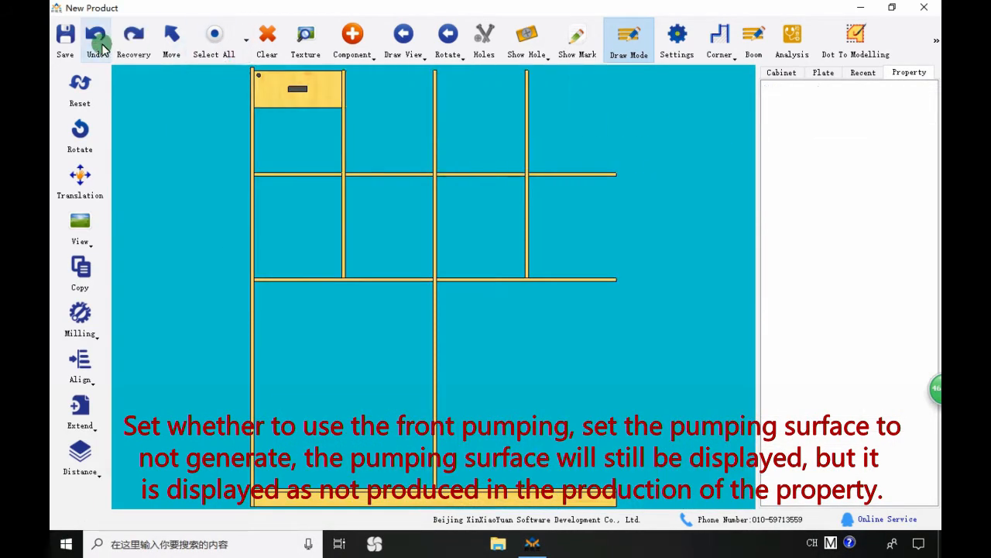
click(99, 44)
Add a drawer with a fixed box height of 120 and bottom distance 20 to the third compartment of the top row.
click(491, 140)
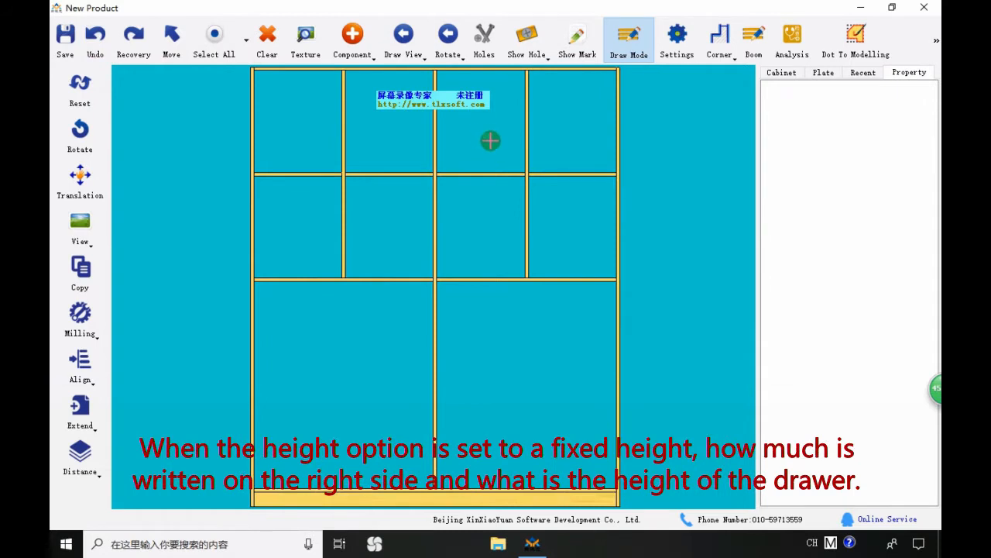
click(350, 36)
click(380, 78)
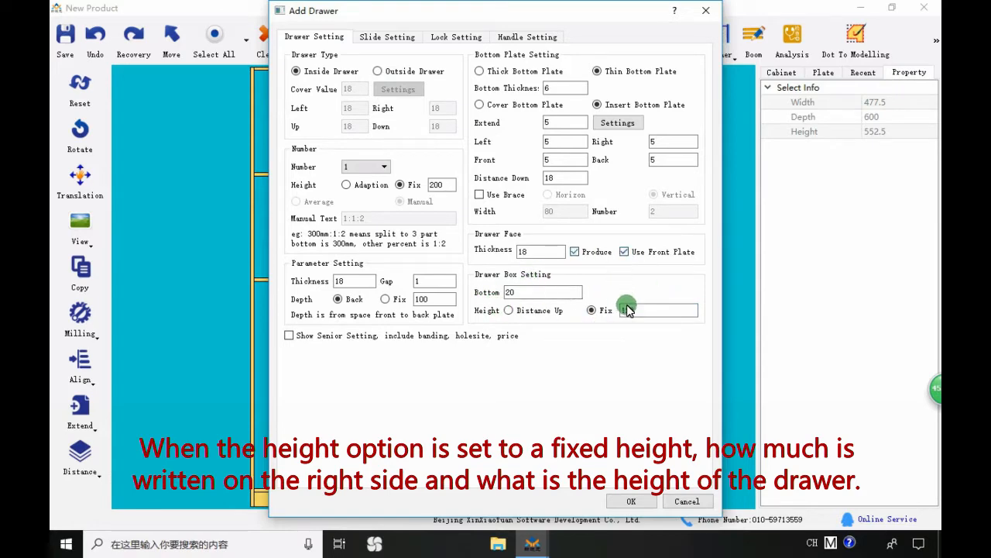
click(631, 501)
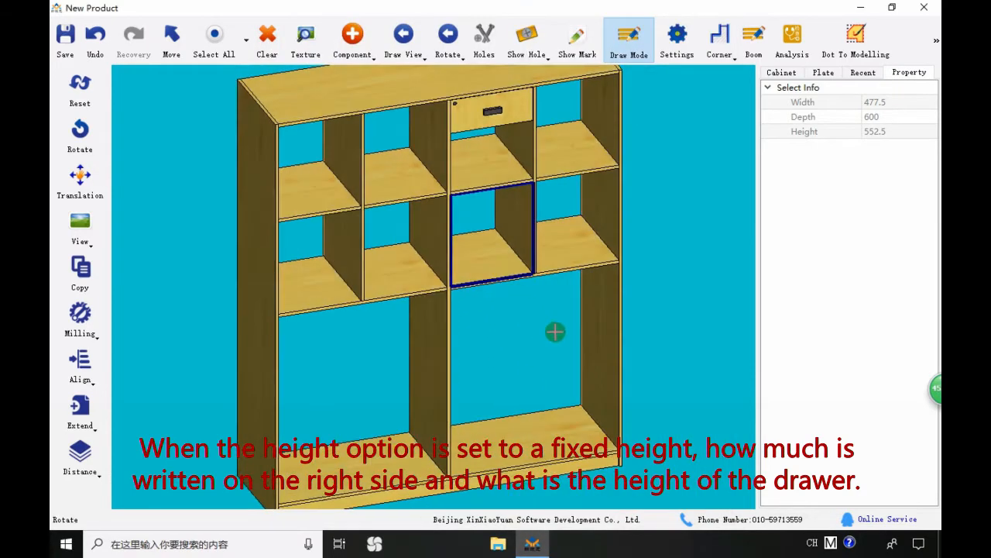
Remove the top plate and the partition beside the drawer, and check the height of the drawer's left plate.
click(465, 167)
key(Delete)
scroll(442, 309, up, 5)
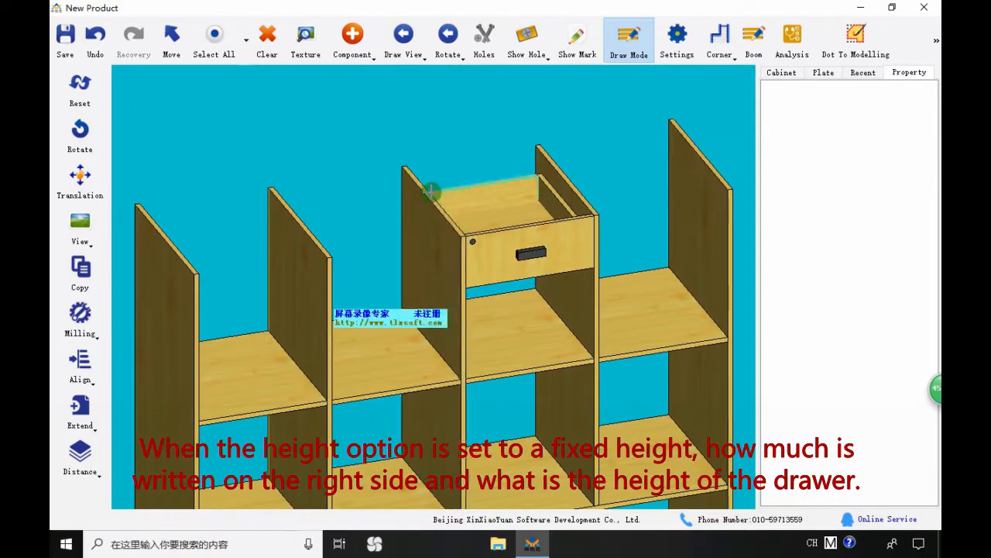
click(433, 212)
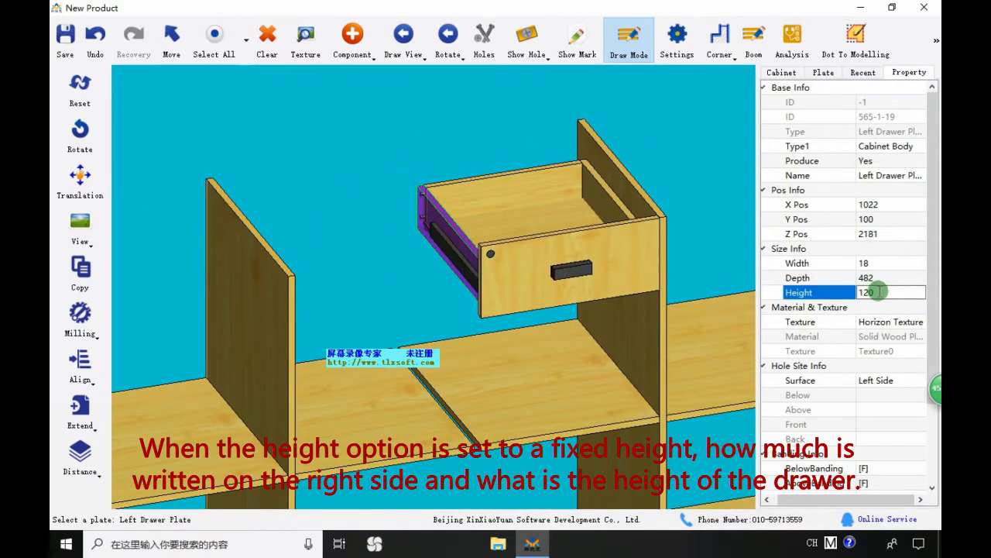
Undo the removal of the top plate and the partition beside the drawer.
scroll(359, 310, down, 5)
key(ctrl+z)
scroll(277, 319, down, 2)
Add a drawer with box bottom distance 20 and fixed box height 120 to the top-left compartment.
scroll(277, 320, up, 3)
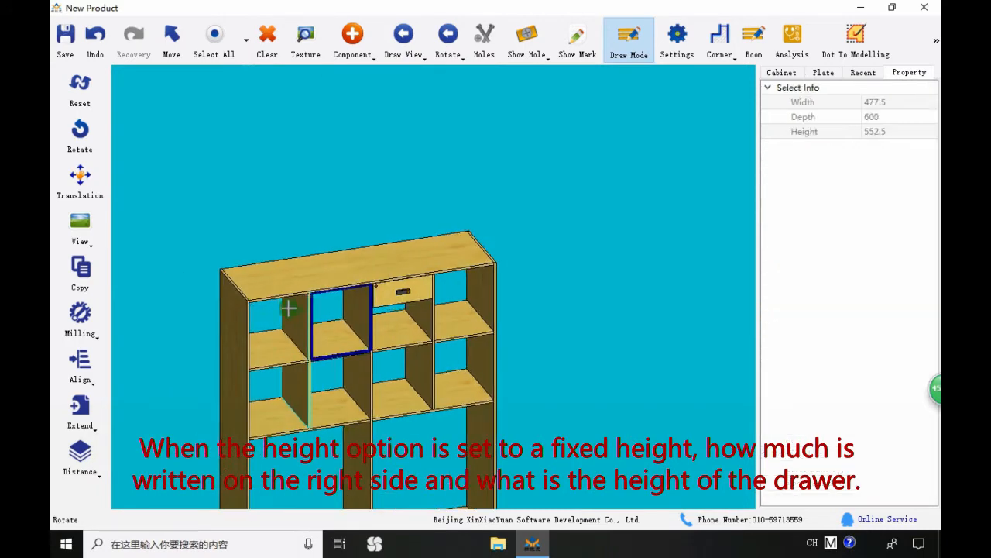
middle_drag(287, 308, 275, 161)
click(353, 38)
click(364, 71)
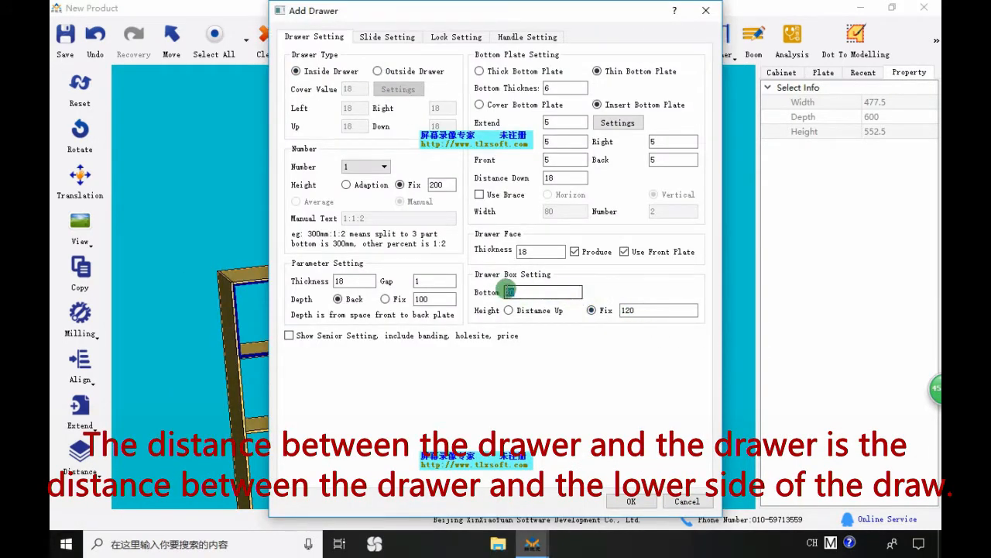
click(632, 501)
Examine the gap between the lower edges of the top-left drawer's left plate and its drawer face.
middle_drag(381, 380, 392, 321)
scroll(290, 314, up, 4)
scroll(336, 312, up, 6)
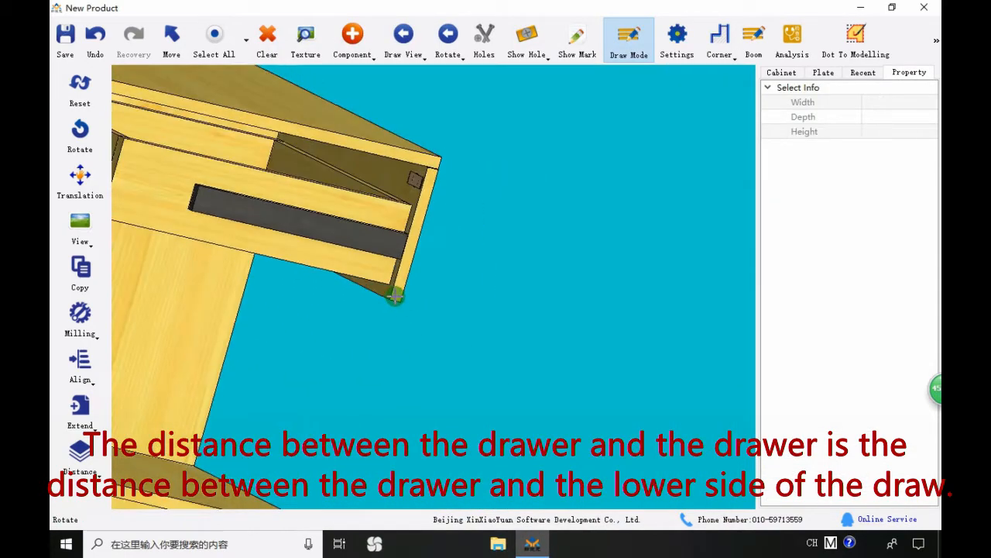
click(416, 274)
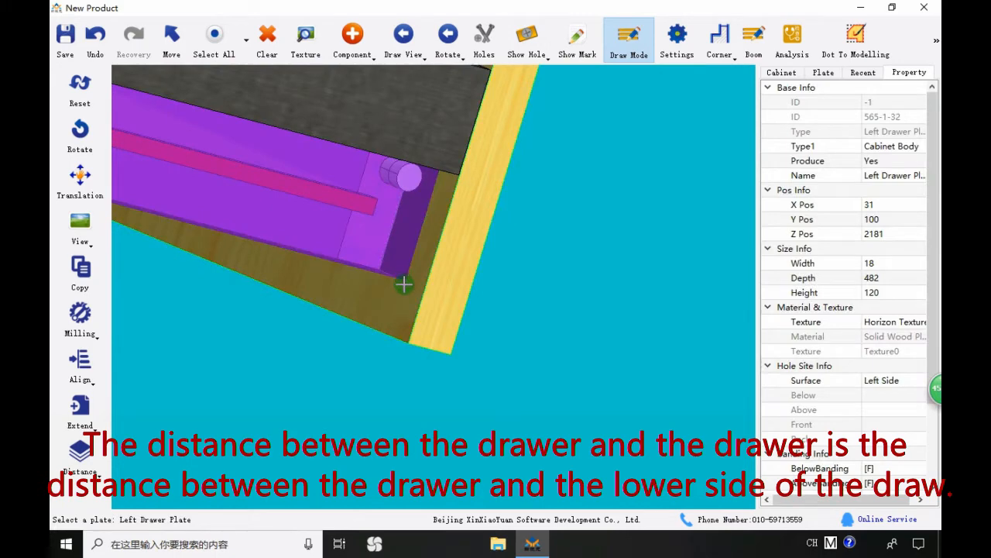
drag(403, 284, 384, 339)
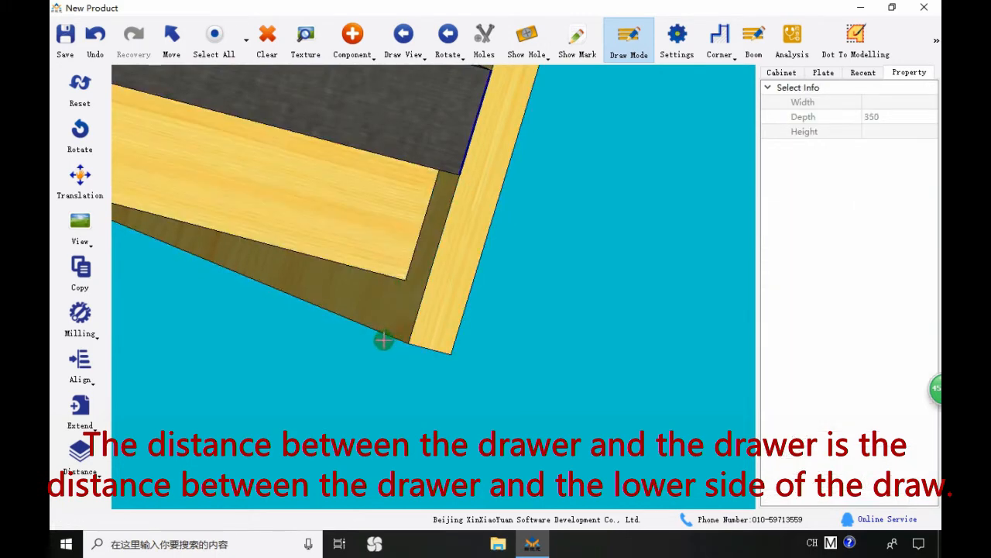
drag(400, 281, 365, 334)
Undo the plate removals and the drawer added to the top-left compartment.
scroll(474, 337, down, 5)
middle_drag(570, 328, 277, 106)
scroll(385, 302, down, 5)
click(99, 43)
Add a drawer to the top-left compartment with the box height defined by a Distance Up of 20.
click(409, 333)
click(276, 107)
click(367, 48)
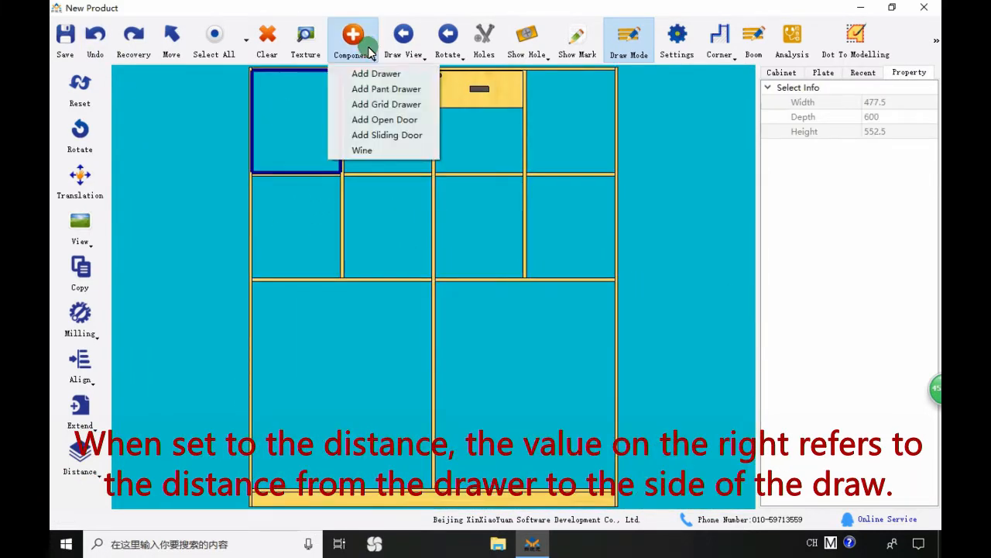
click(376, 73)
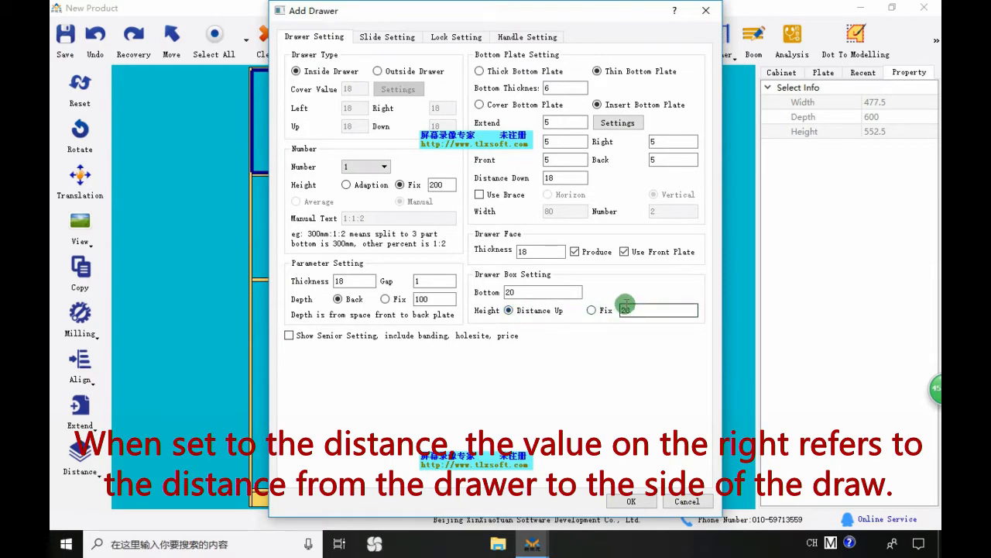
click(632, 501)
Remove the cabinet plates around the two top-row drawers to expose their boxes from the side.
middle_drag(216, 279, 539, 226)
scroll(426, 247, up, 3)
scroll(456, 315, down, 5)
scroll(294, 266, up, 3)
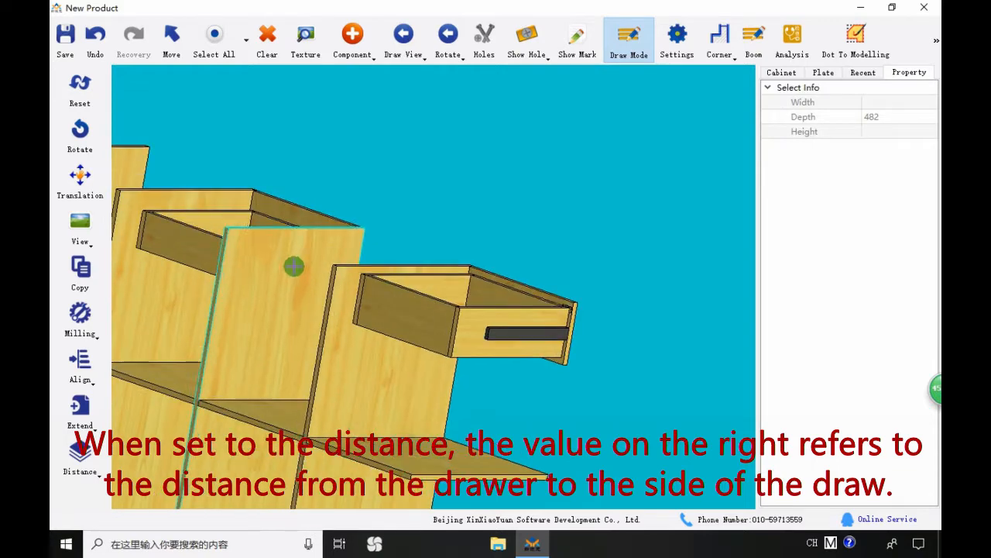
double_click(294, 266)
double_click(327, 290)
click(310, 255)
Check the height of the top-left drawer's left plate and examine the gap to the drawer face's upper edge.
click(547, 323)
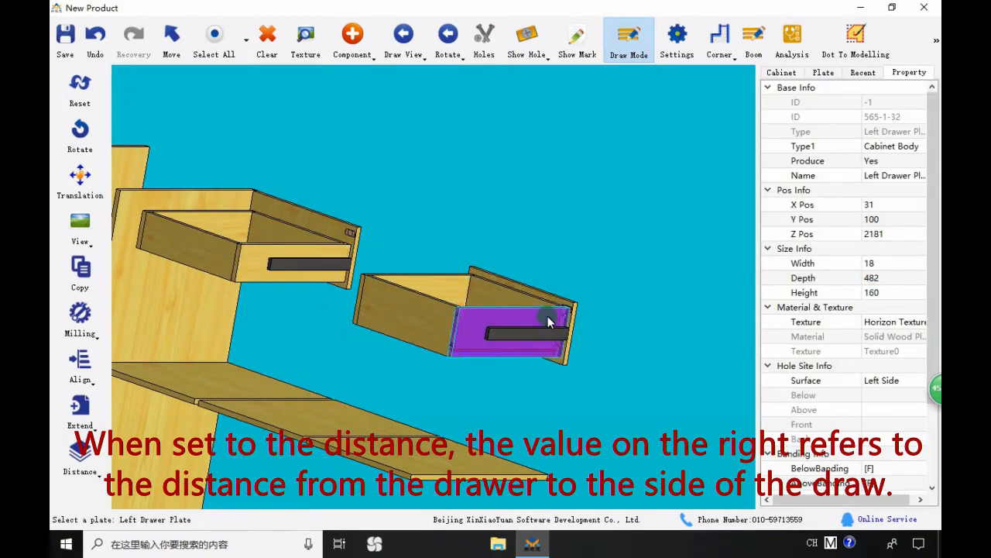
scroll(586, 332, up, 10)
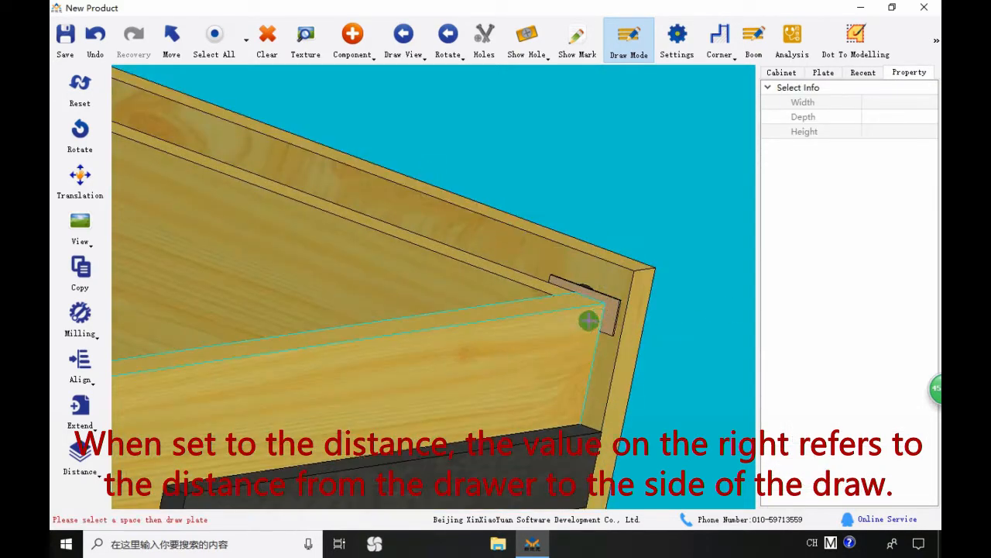
click(595, 285)
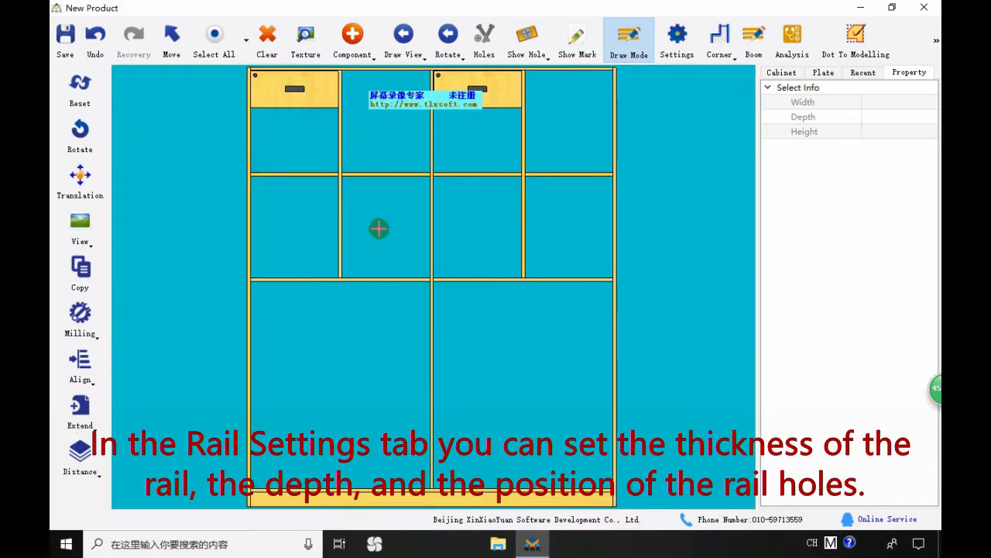
Add a drawer to the second compartment of the middle row after reviewing the slide's name, length and thickness settings.
click(379, 227)
click(352, 42)
click(364, 71)
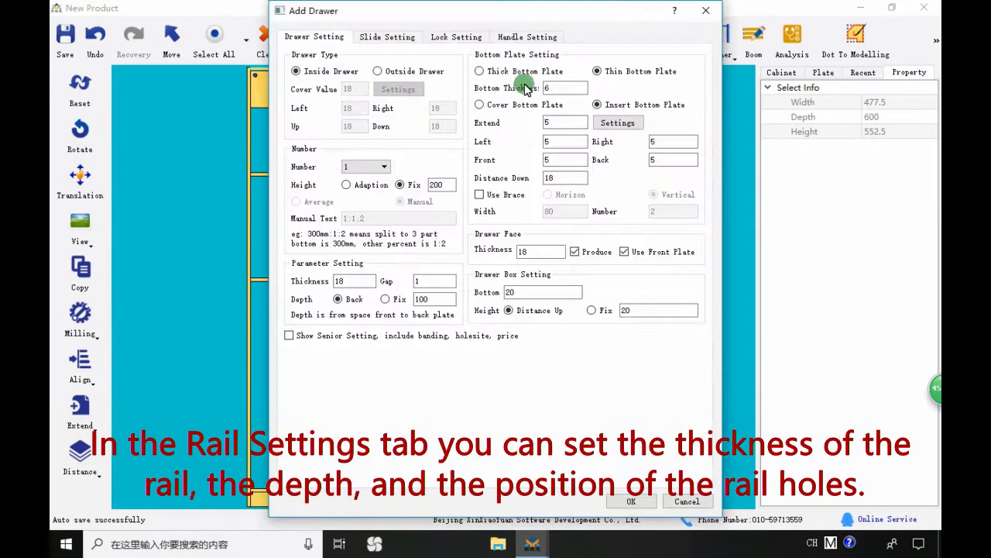
click(363, 39)
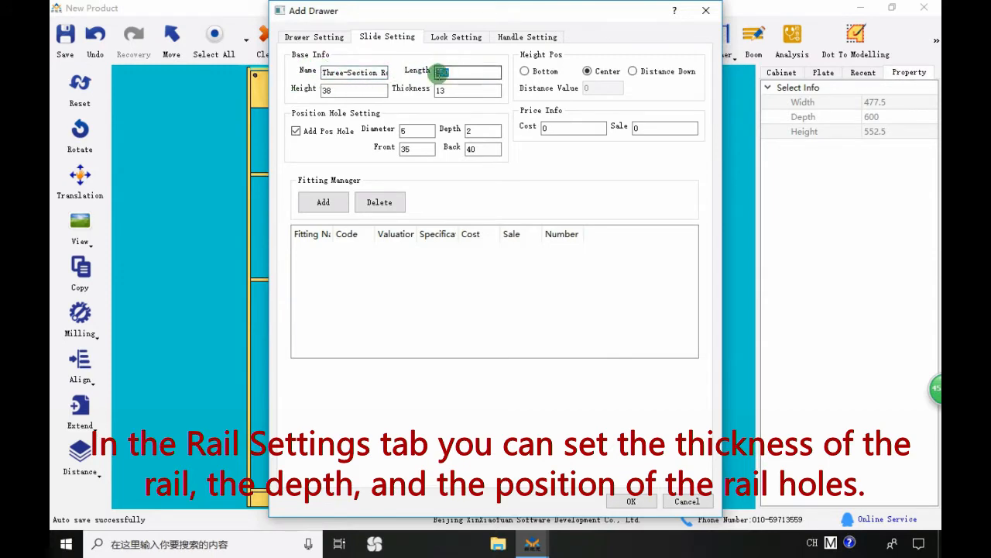
click(631, 501)
Remove the left side plate and the other plates around the new middle-row drawer to expose its rail from the side.
middle_drag(389, 349, 274, 199)
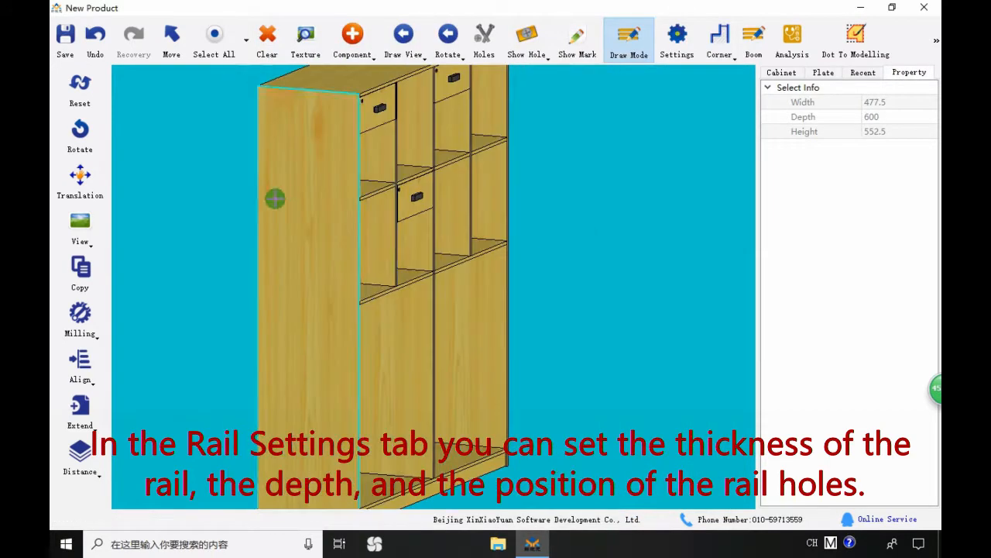
click(307, 206)
key(Delete)
click(348, 212)
key(Delete)
scroll(362, 177, up, 2)
click(361, 177)
key(Delete)
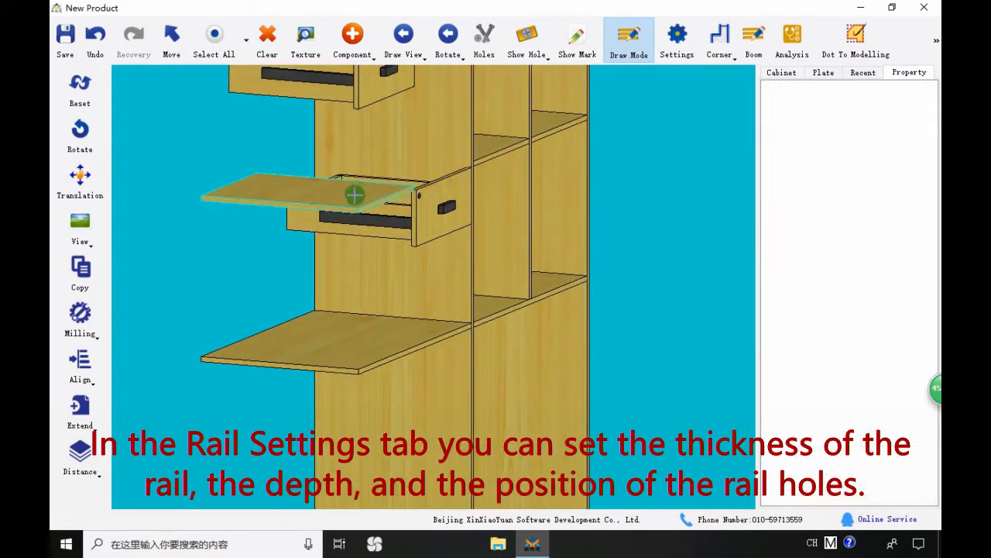
click(354, 194)
key(Delete)
Check the name and depth of the exposed drawer rail.
click(365, 222)
click(878, 183)
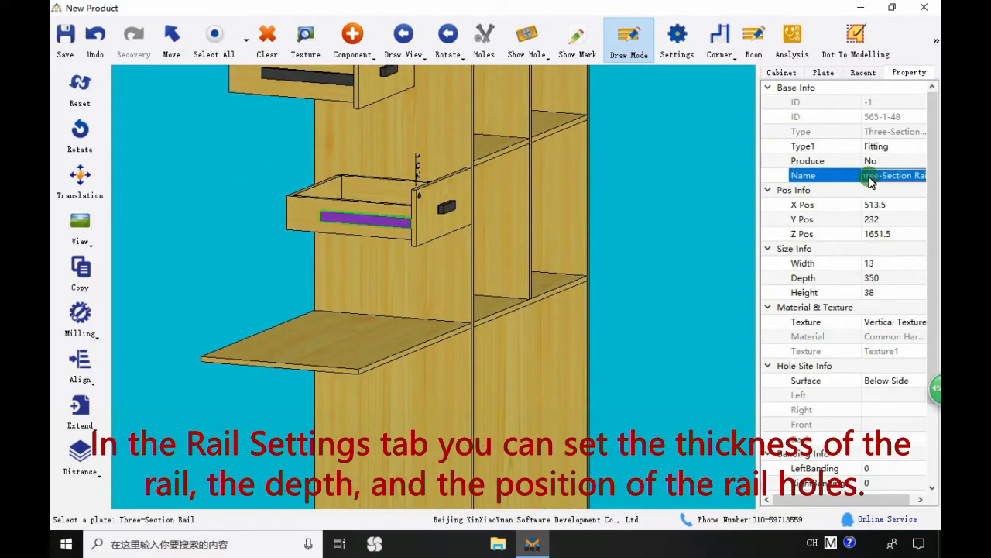
click(866, 278)
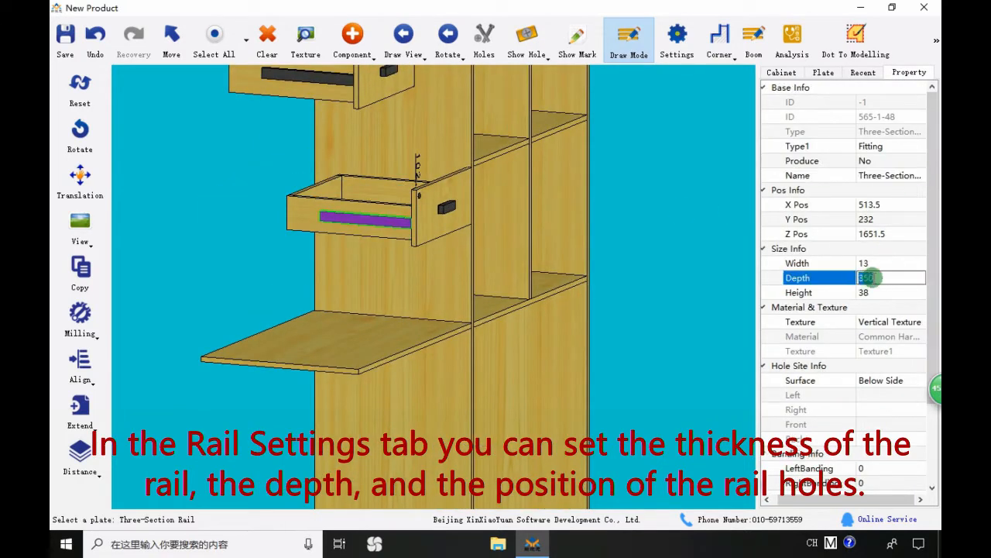
Undo the plate removals around the middle-row drawer.
key(ctrl+z)
key(ctrl+z)
middle_drag(398, 240, 263, 232)
scroll(356, 252, down, 3)
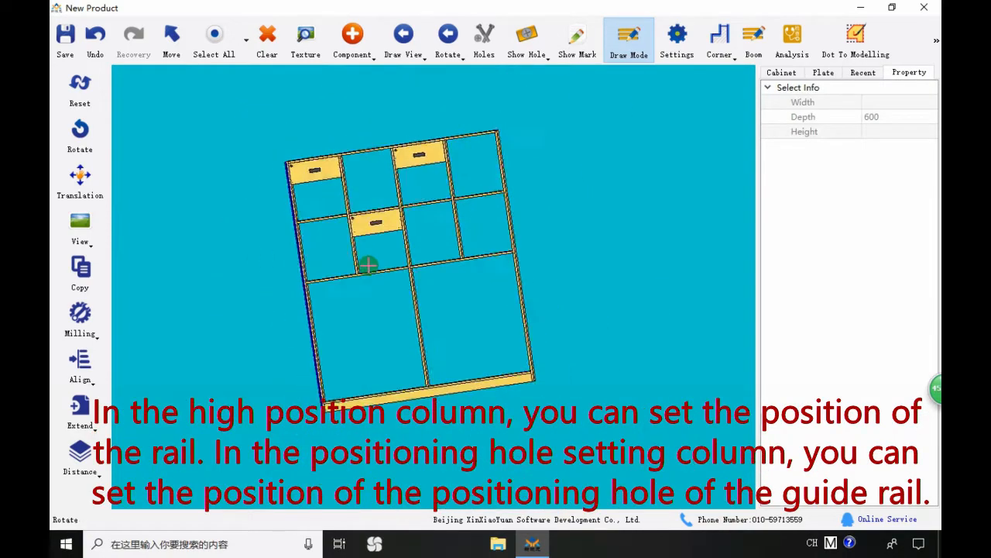
Add a drawer to the third compartment of the middle row after reviewing its rail height position and position hole settings.
scroll(380, 266, up, 3)
click(436, 205)
click(353, 33)
click(362, 69)
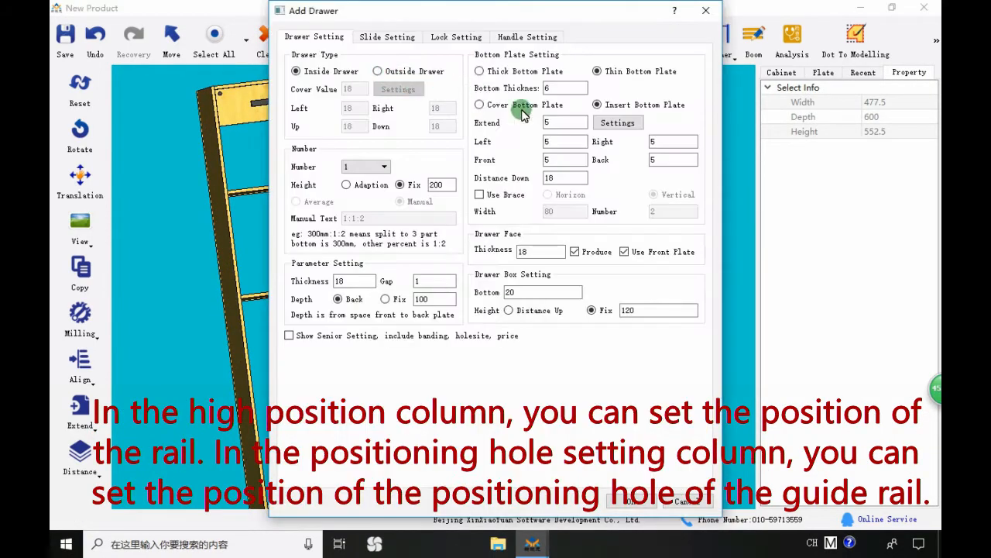
click(385, 38)
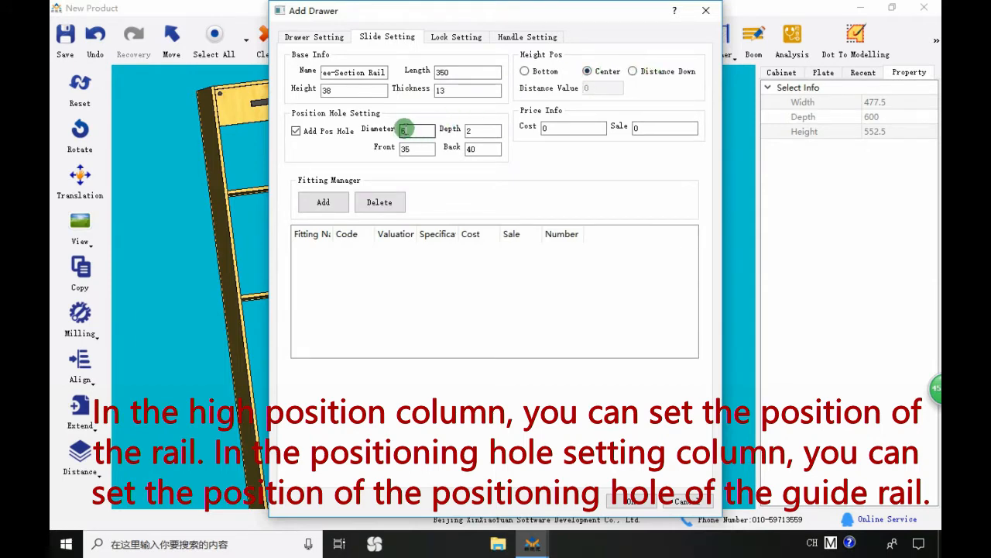
click(648, 502)
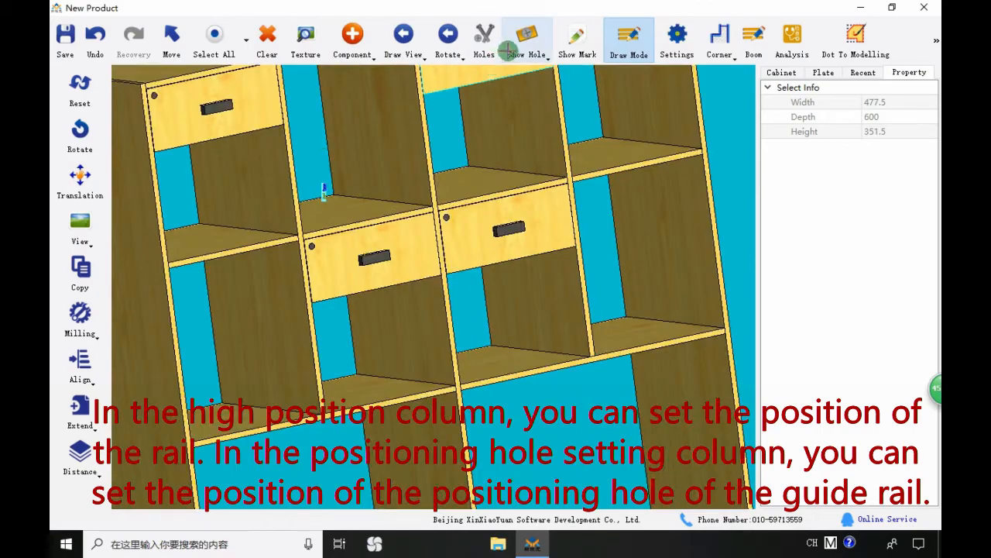
Show the cabinet's holes and examine the positioning holes on the drawer rails, ending with the holes hidden again.
click(526, 43)
click(536, 73)
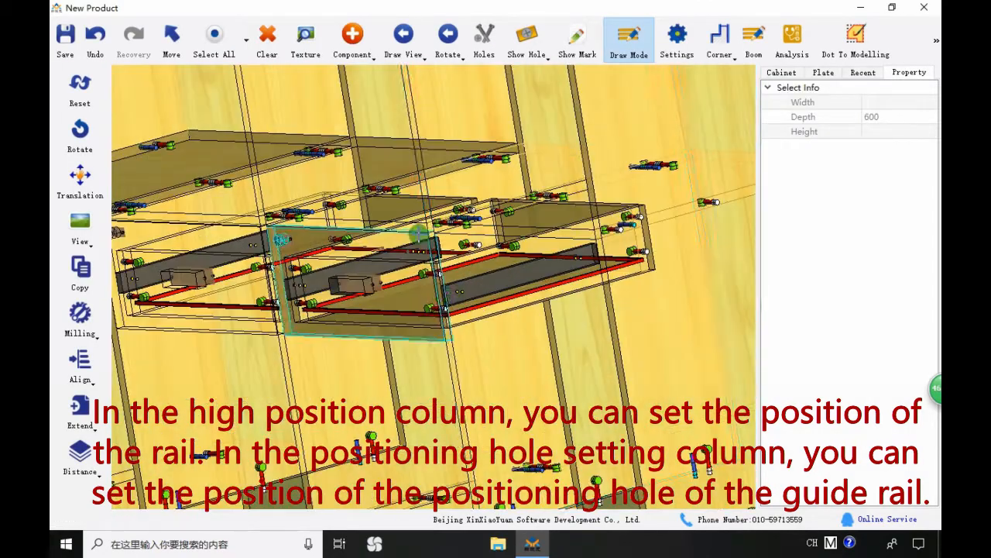
scroll(418, 233, up, 8)
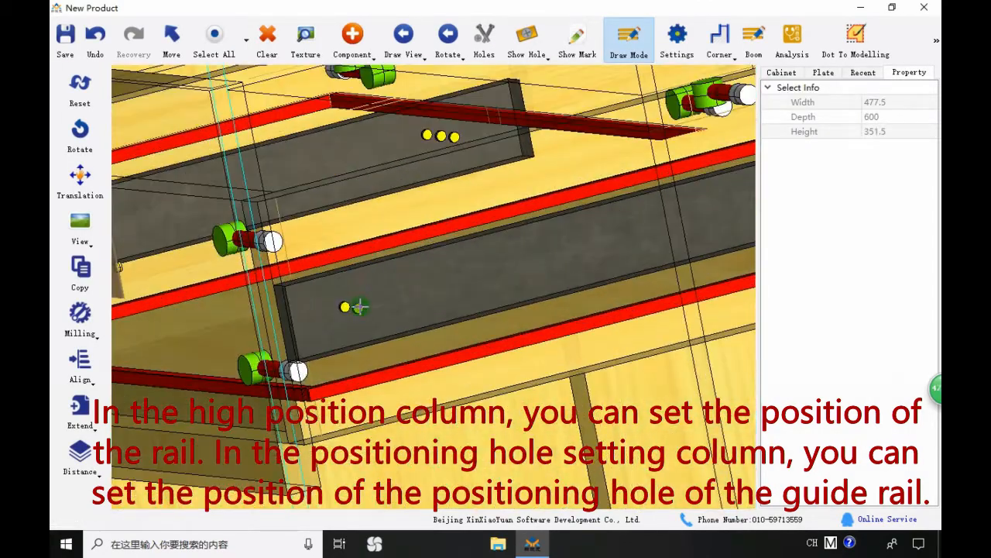
scroll(290, 328, down, 3)
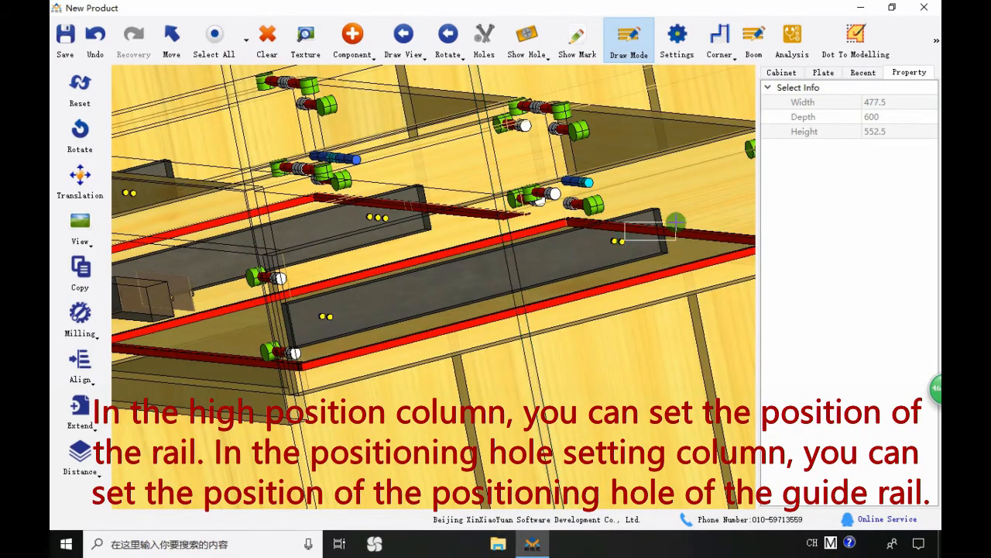
drag(676, 223, 676, 222)
scroll(657, 229, down, 3)
middle_drag(646, 232, 465, 278)
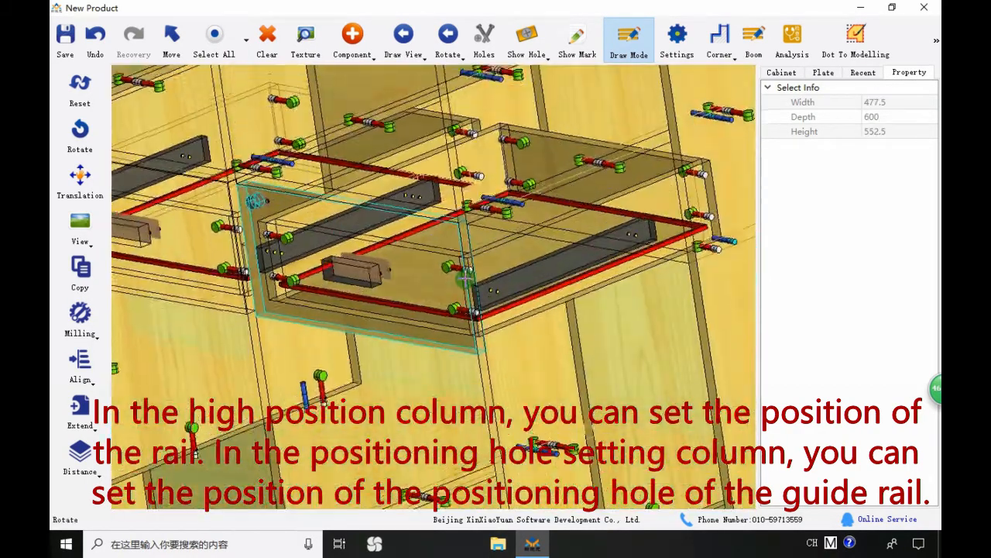
scroll(464, 277, down, 5)
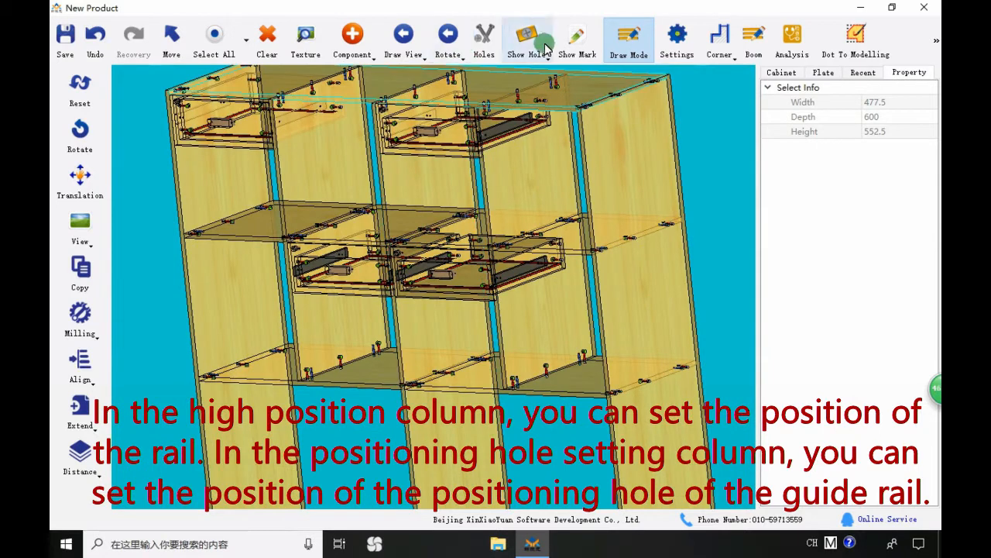
click(546, 48)
click(681, 239)
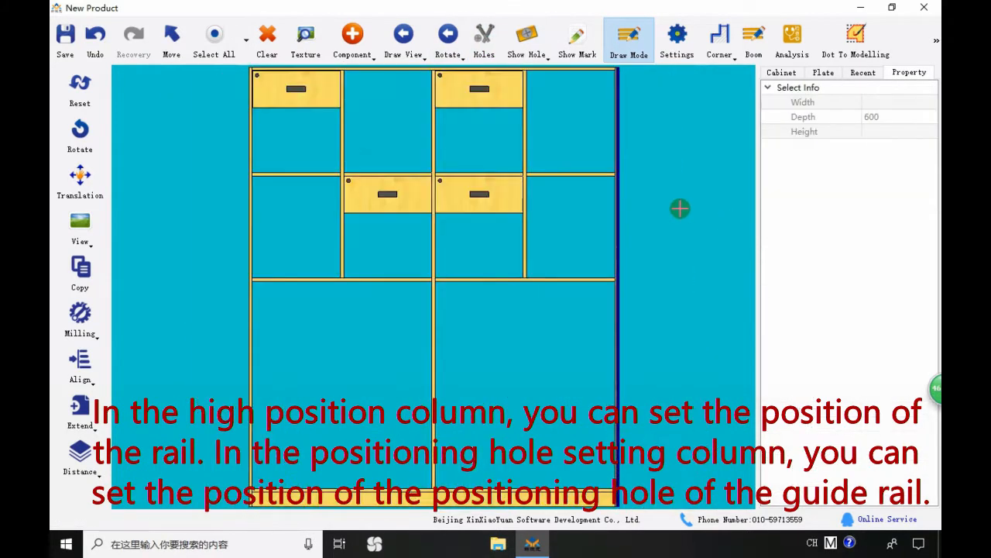
Undo the drawer additions until the cabinet has no drawers.
click(95, 39)
click(95, 39)
click(95, 39)
click(96, 39)
Add a drawer with a Circle Lock to the second compartment of the top row and check the lock's name.
click(387, 117)
click(352, 43)
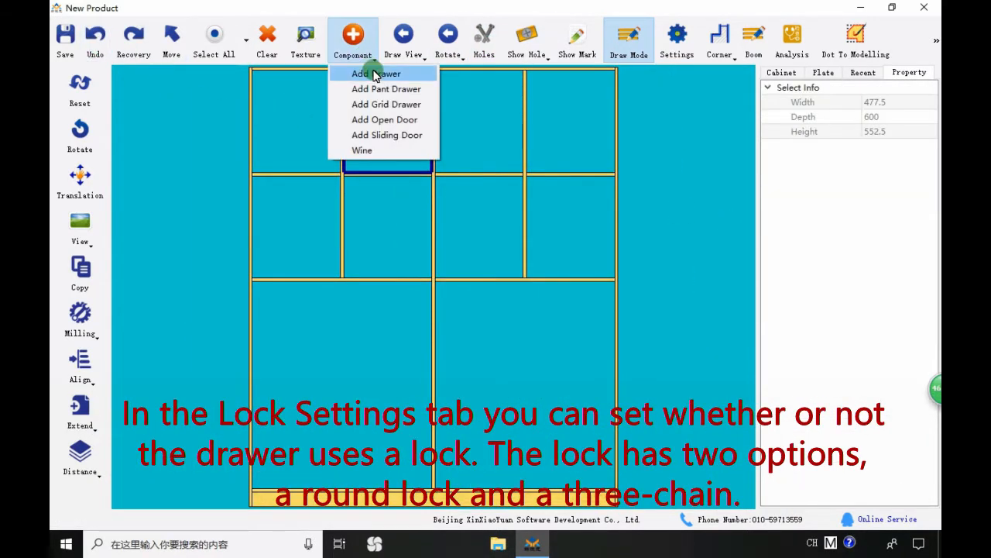
click(375, 74)
click(417, 37)
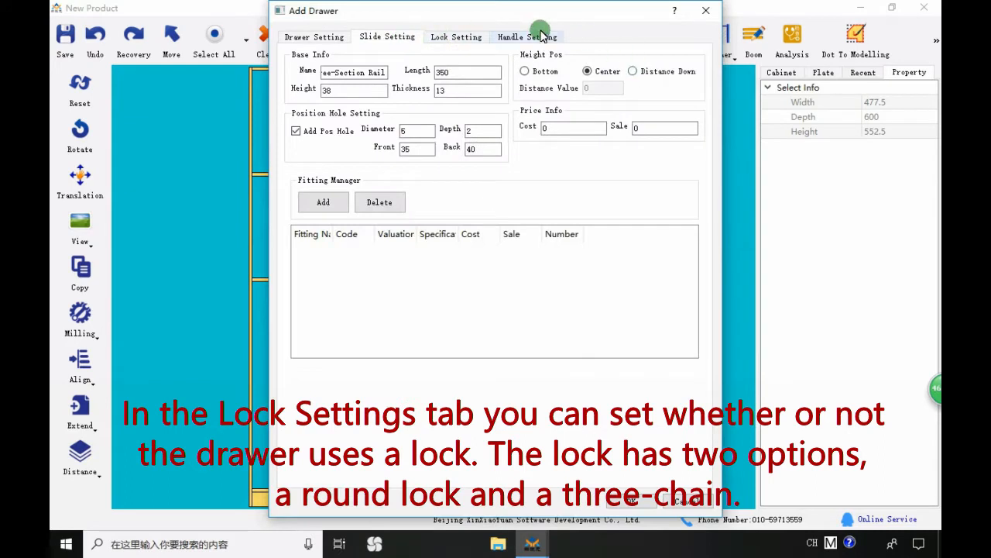
click(464, 37)
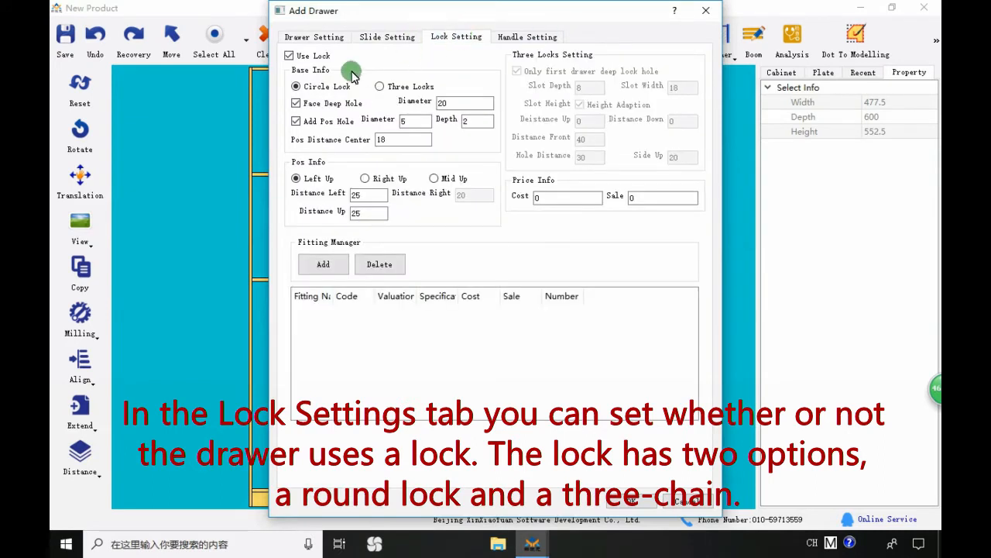
click(290, 58)
click(319, 57)
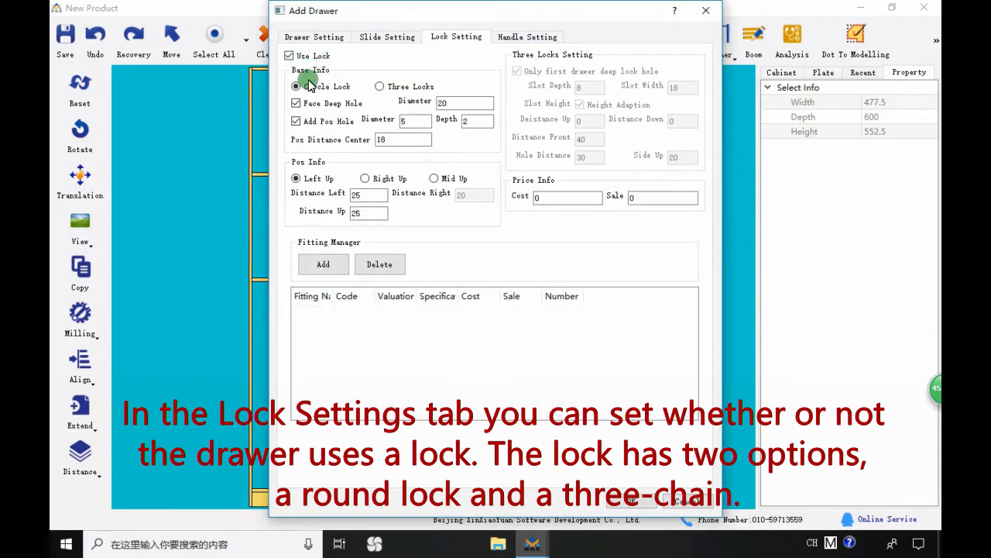
click(627, 504)
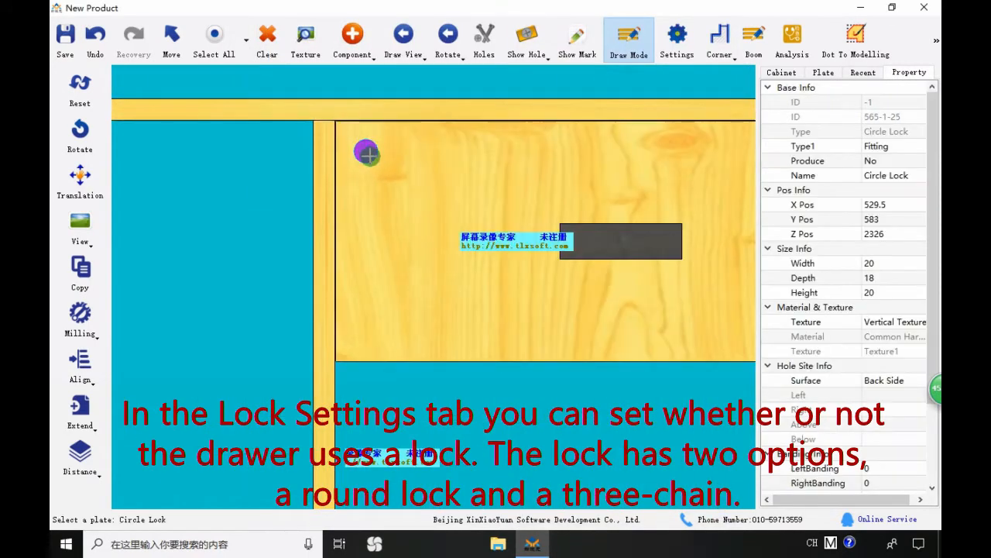
click(883, 176)
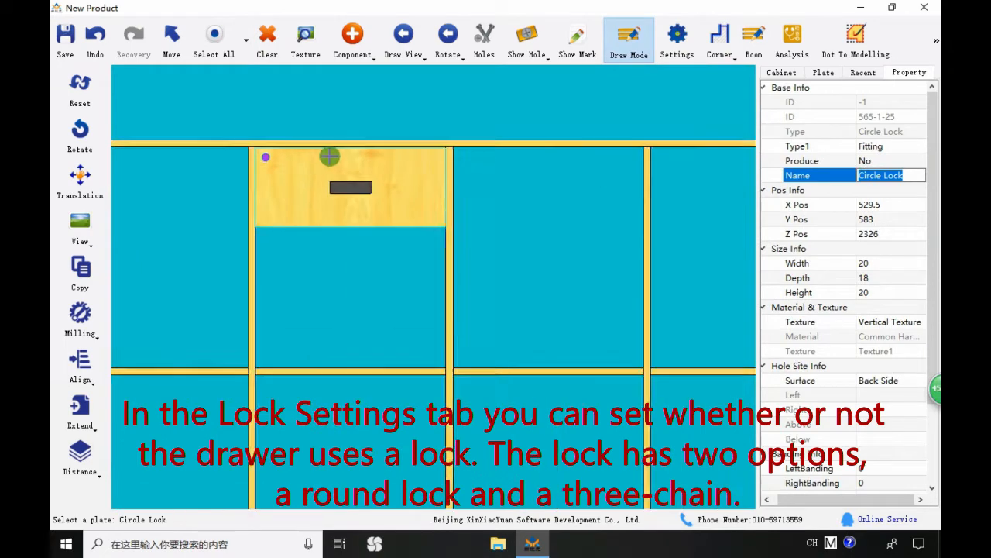
Add a drawer with the Three Locks type to the rightmost compartment of the top row.
click(542, 193)
click(352, 42)
click(364, 70)
click(456, 36)
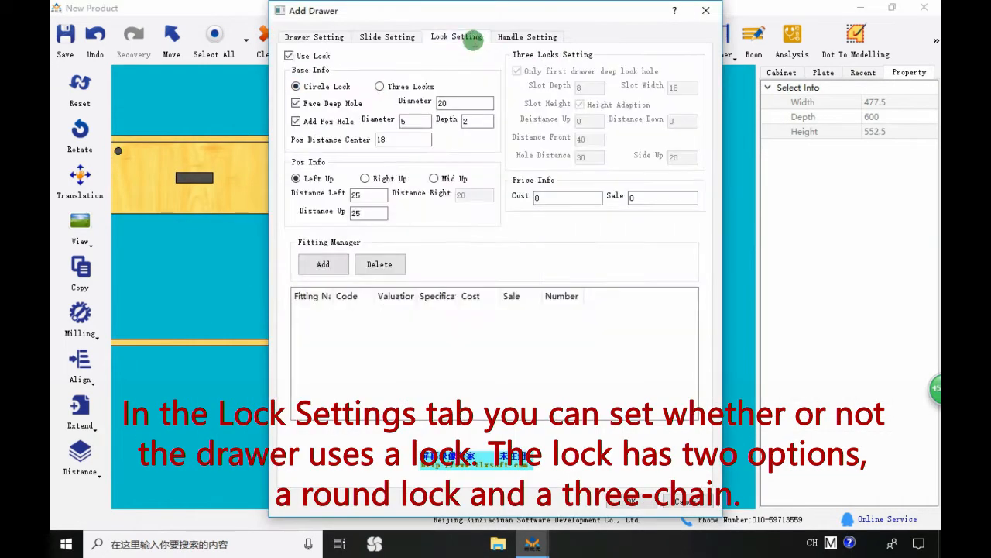
click(388, 91)
click(632, 500)
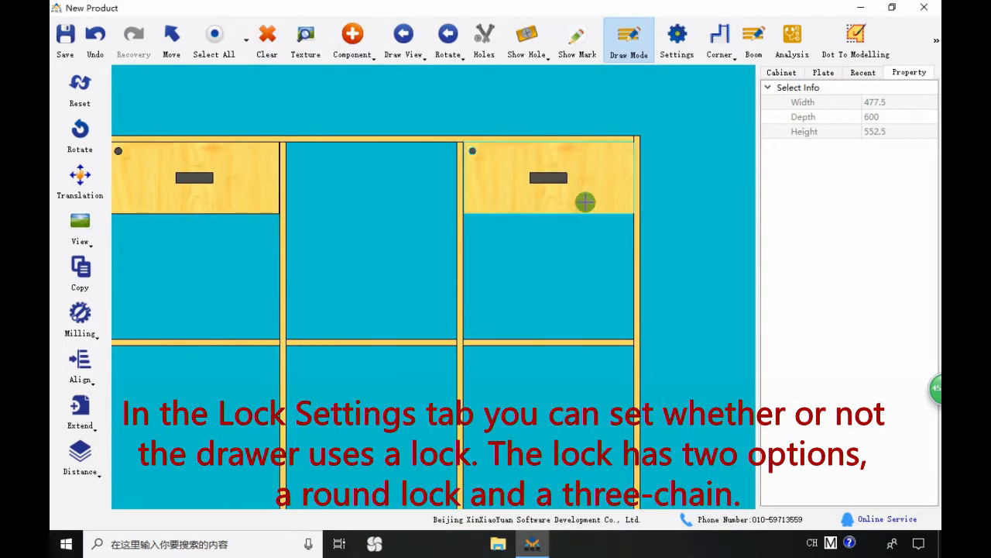
Remove the cabinet's top plate to expose the area around the drawer with Three Locks.
scroll(493, 160, up, 3)
middle_drag(532, 158, 308, 186)
scroll(308, 185, down, 2)
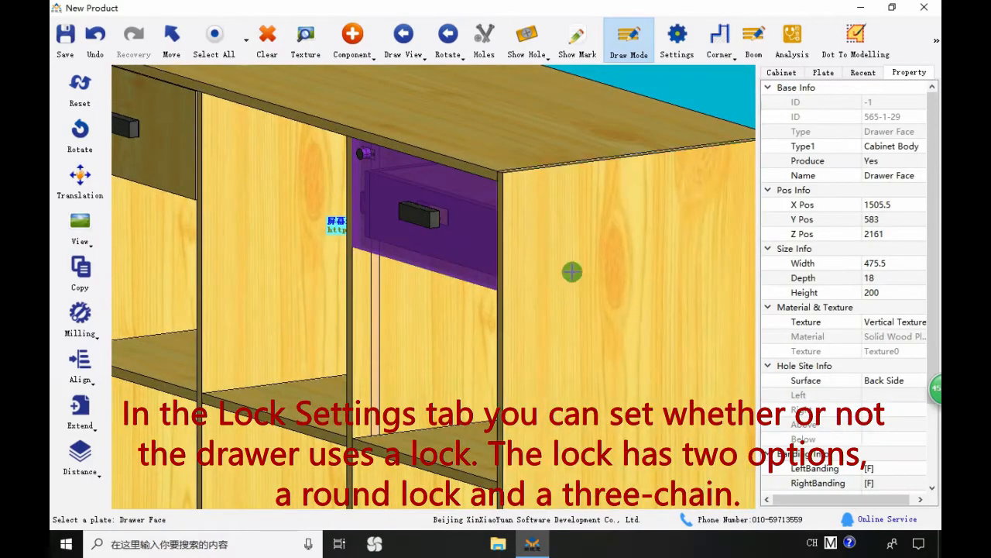
middle_drag(436, 248, 512, 261)
key(Delete)
Examine the lock slot along the side plate next to the drawer with Three Locks.
scroll(518, 215, up, 3)
scroll(518, 215, down, 2)
scroll(566, 410, up, 1)
scroll(565, 410, down, 2)
scroll(549, 449, up, 2)
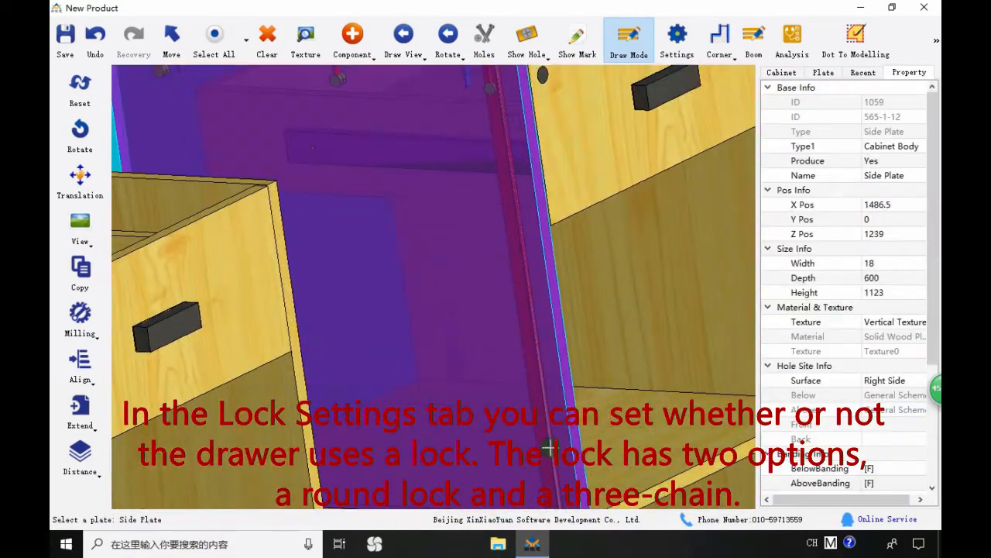
scroll(549, 450, down, 2)
middle_drag(600, 281, 511, 156)
click(512, 156)
Undo the top plate removal and restore the front view of the cabinet.
key(ctrl+z)
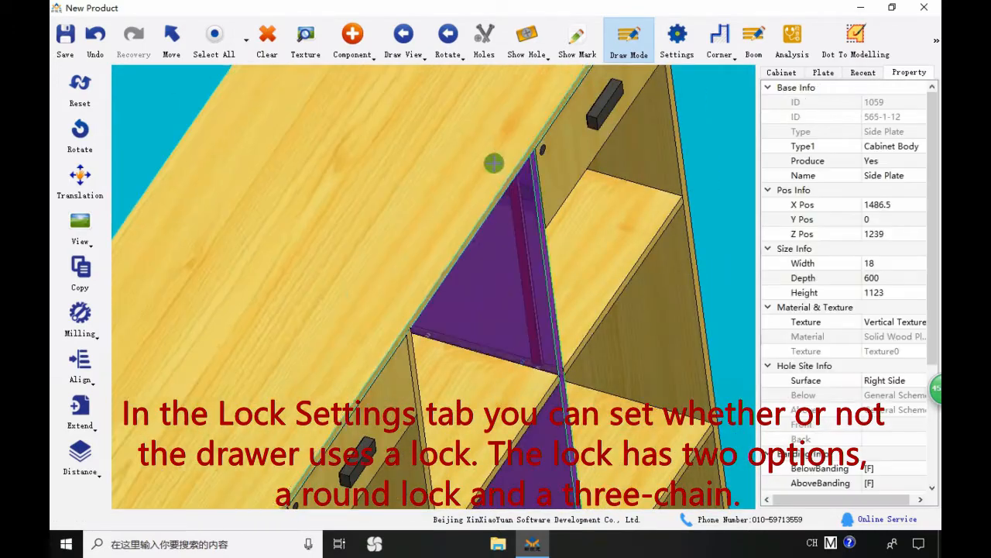
scroll(358, 318, down, 2)
click(81, 87)
Add a drawer without a lock and with a centered Hole Handle to the leftmost compartment of the middle row.
click(303, 191)
click(353, 38)
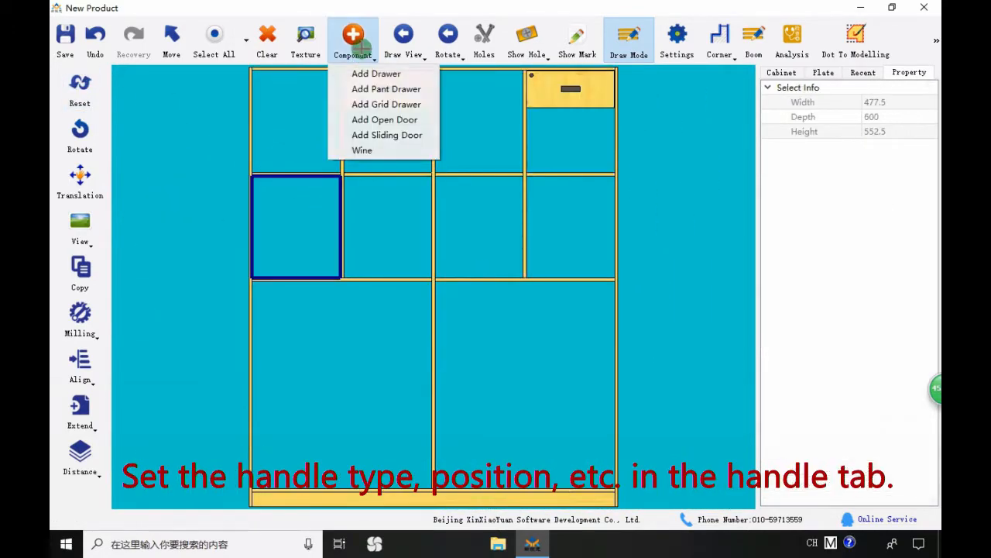
click(374, 72)
click(377, 39)
click(435, 38)
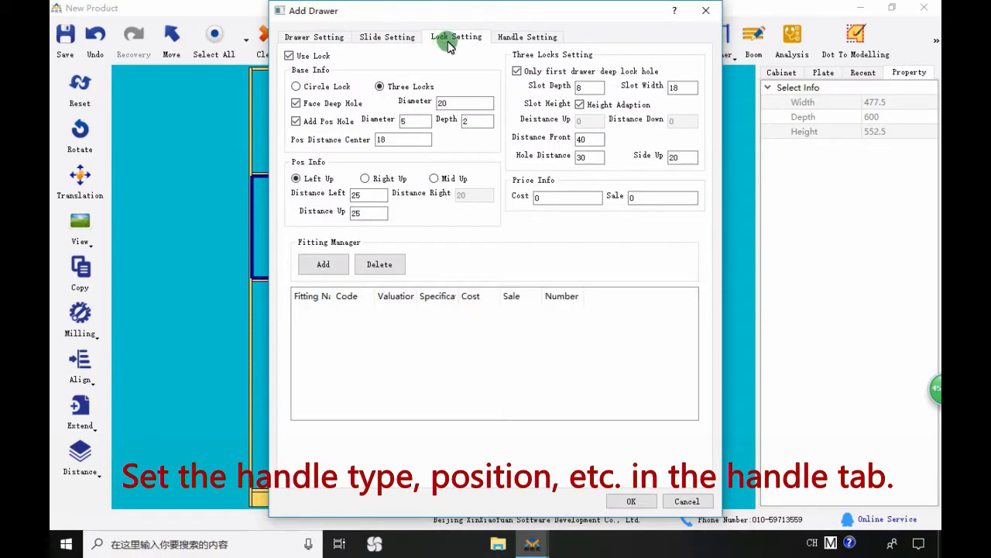
click(340, 86)
click(313, 56)
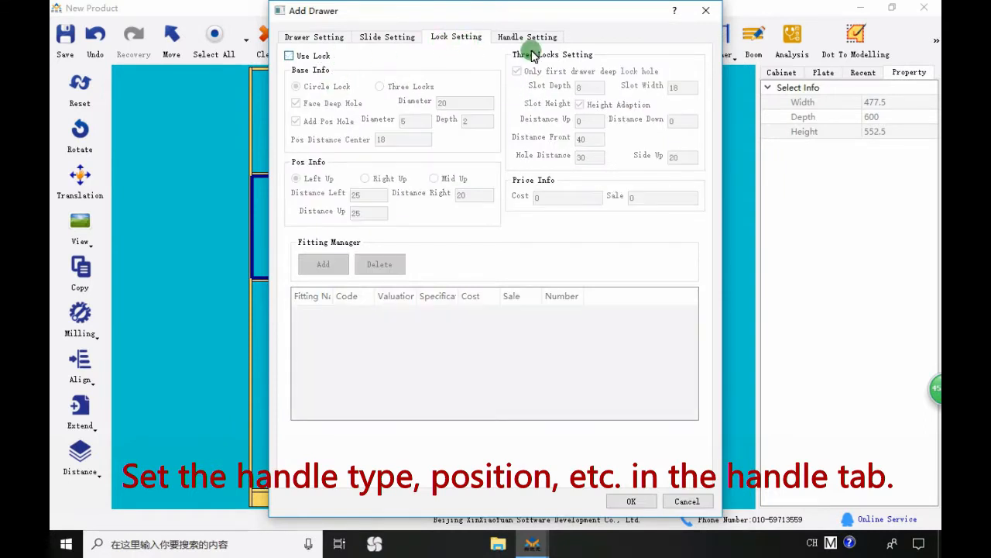
click(528, 37)
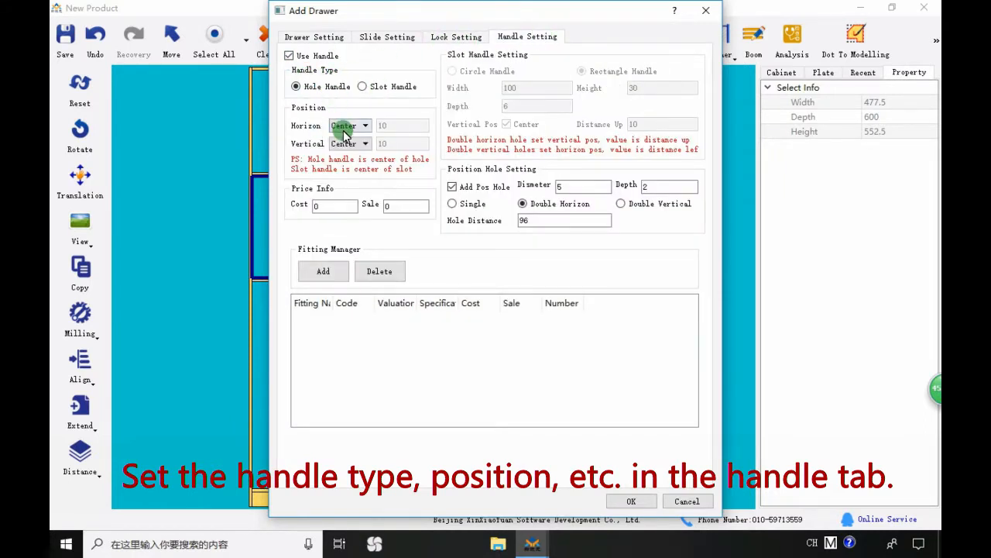
click(631, 502)
Show the cabinet's holes and examine the positioning holes of the new drawer's handle.
scroll(257, 168, up, 5)
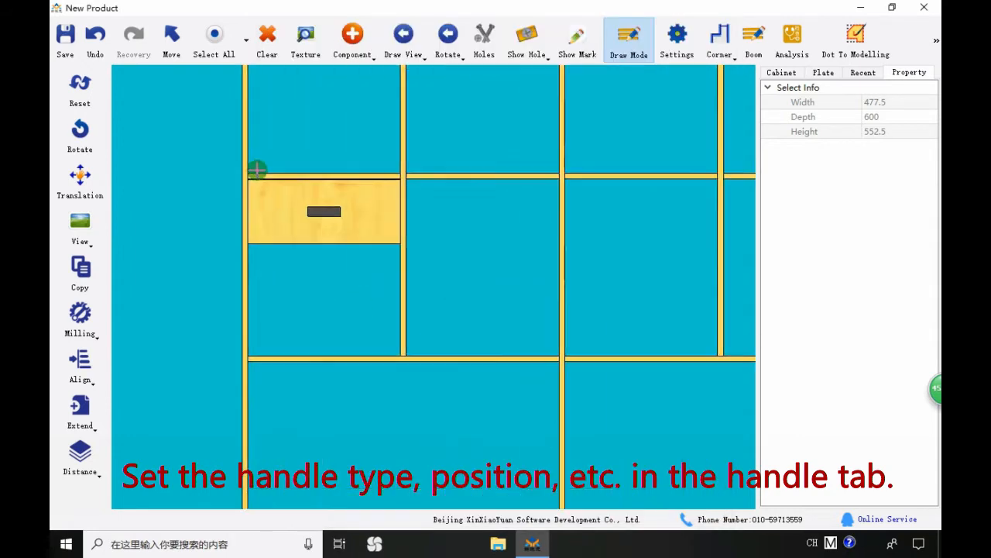
click(534, 68)
click(546, 74)
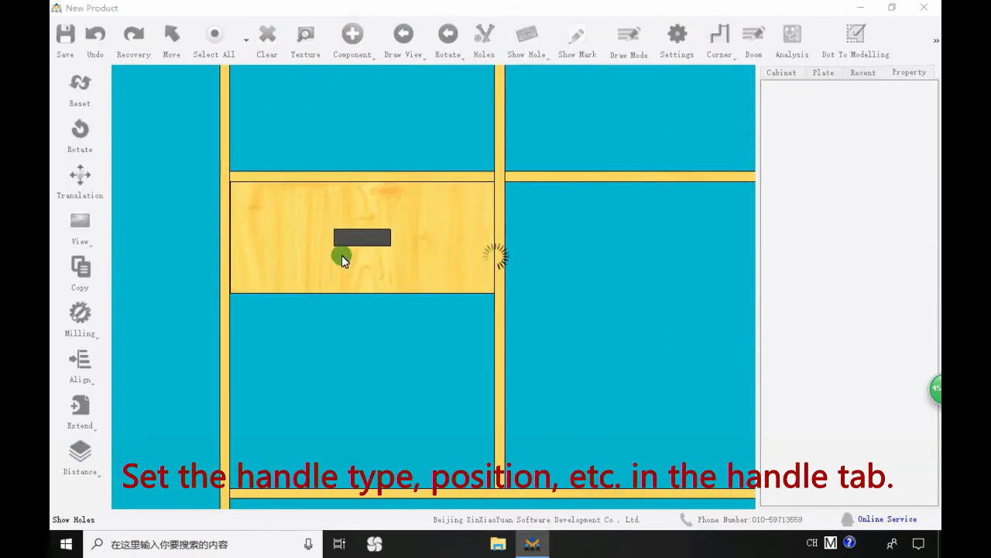
scroll(359, 247, up, 5)
middle_drag(348, 230, 518, 190)
scroll(503, 175, up, 3)
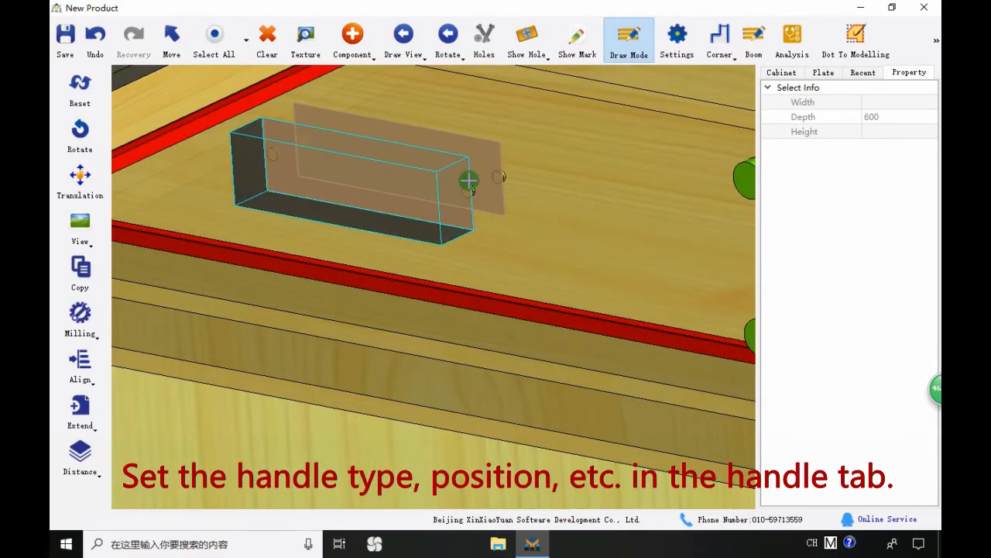
click(470, 180)
click(317, 150)
scroll(341, 251, down, 4)
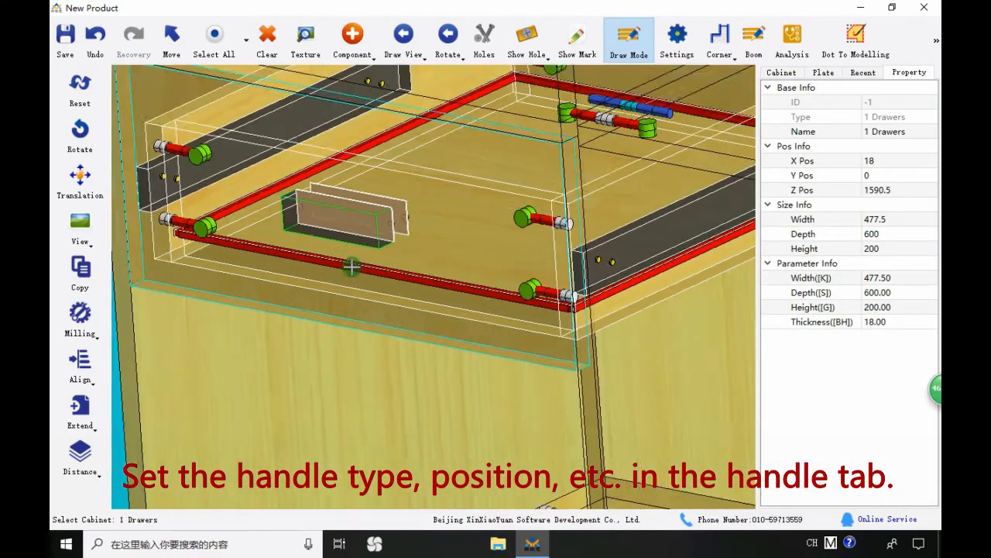
Restore the front view of the cabinet and remove the drawer from the leftmost compartment of the middle row.
middle_drag(354, 266, 423, 237)
click(80, 89)
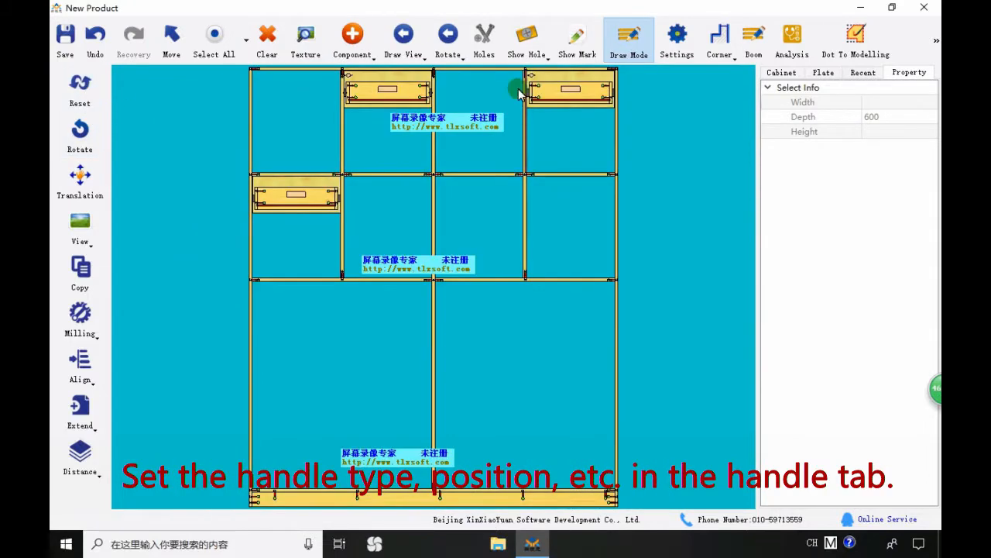
double_click(295, 197)
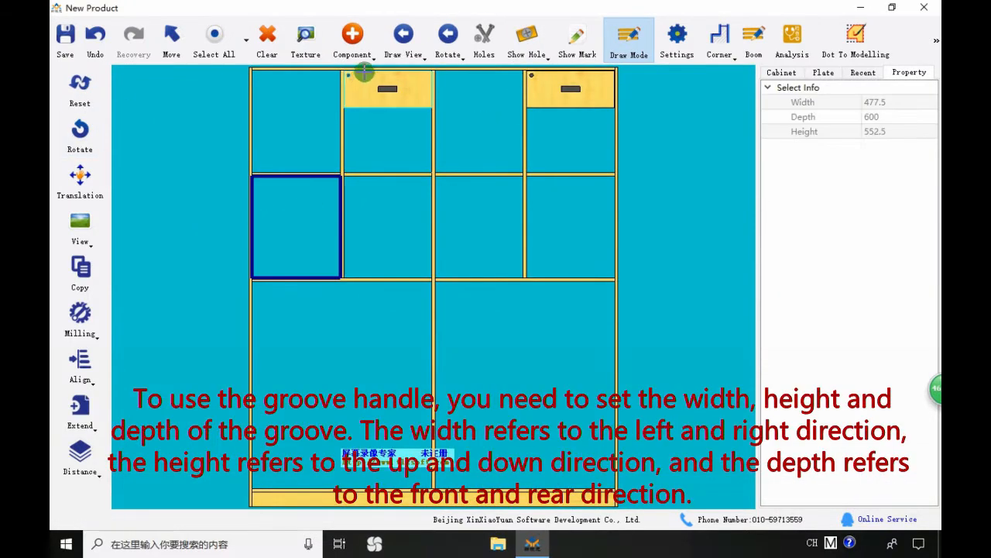
Add a drawer with a centered rectangular Slot Handle, width 100, height 30 and depth 10, to the leftmost compartment of the middle row.
click(457, 36)
click(527, 36)
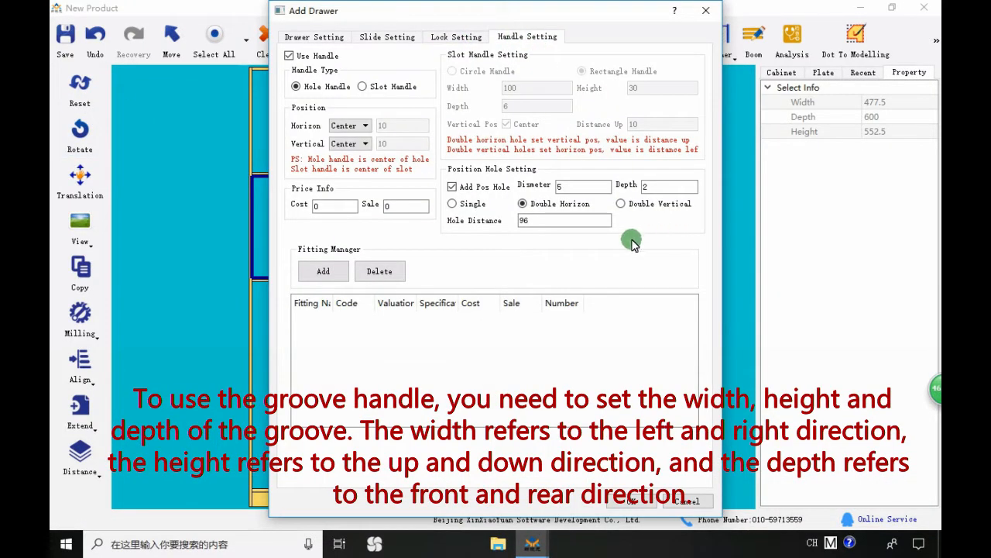
click(367, 133)
click(387, 87)
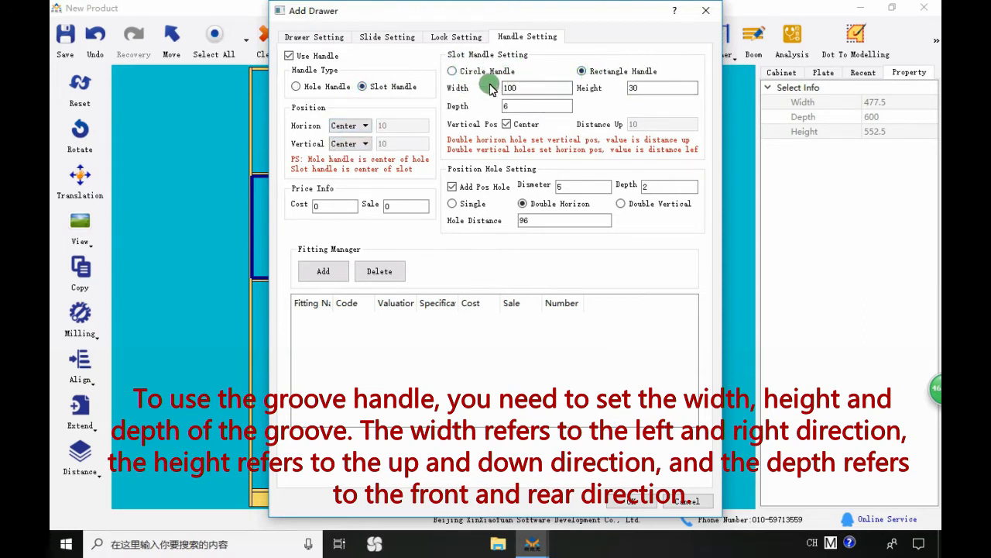
click(631, 500)
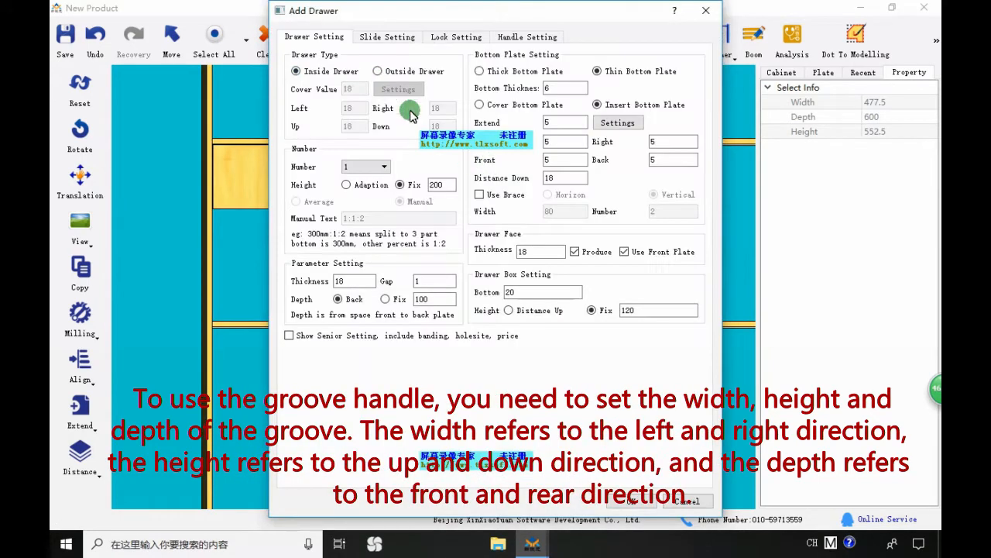
Add a Slot Handle drawer to the middle row's second compartment, without positioning holes and with the slot's vertical centering off, Distance Up 10.
click(527, 37)
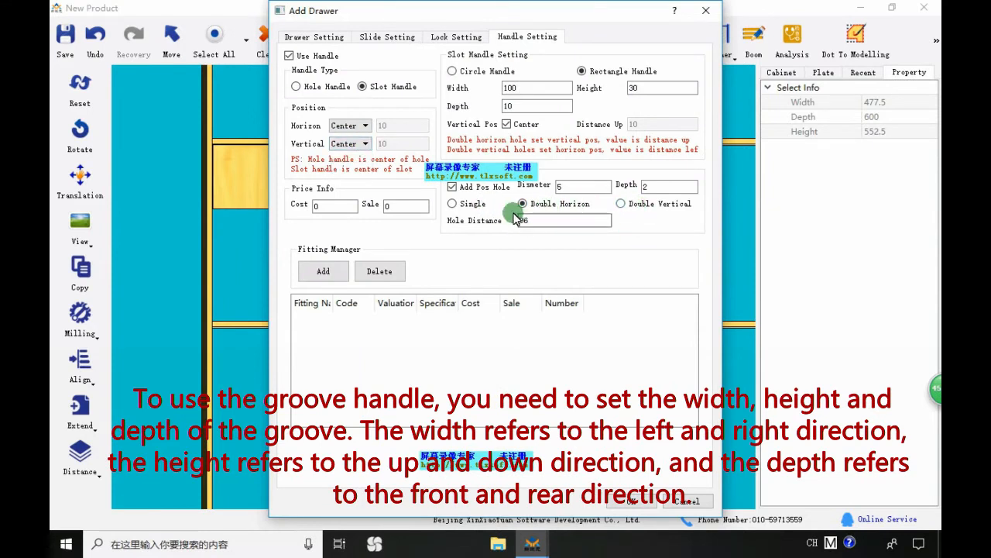
click(457, 186)
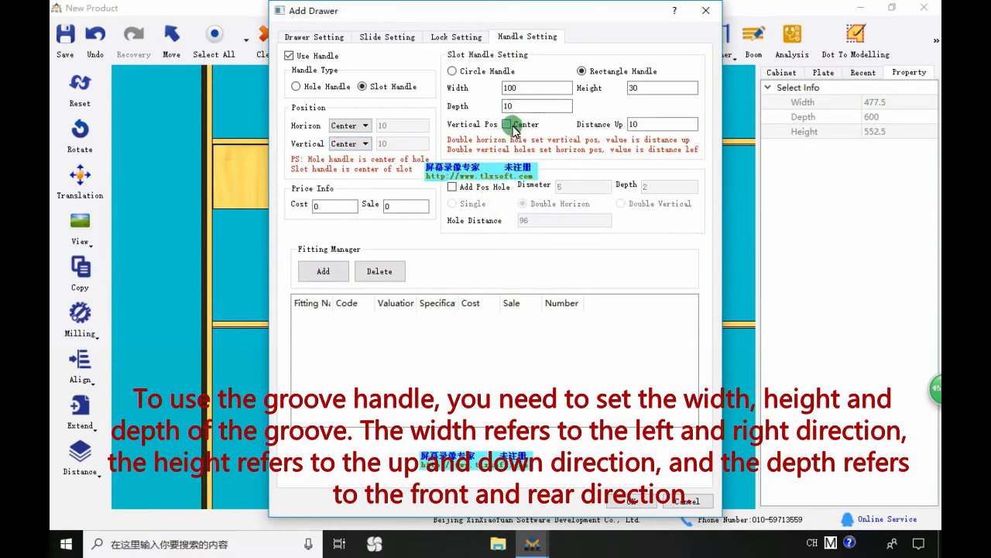
click(627, 500)
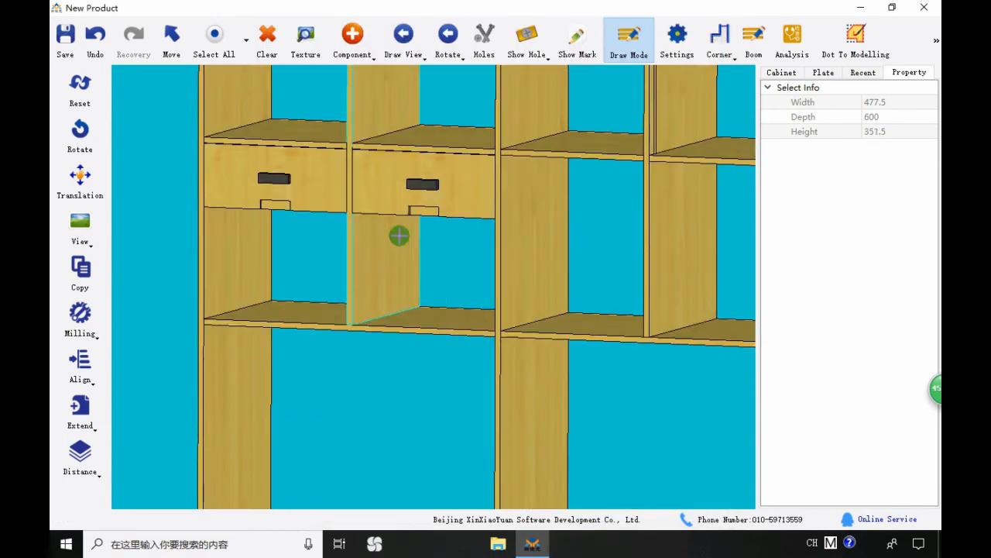